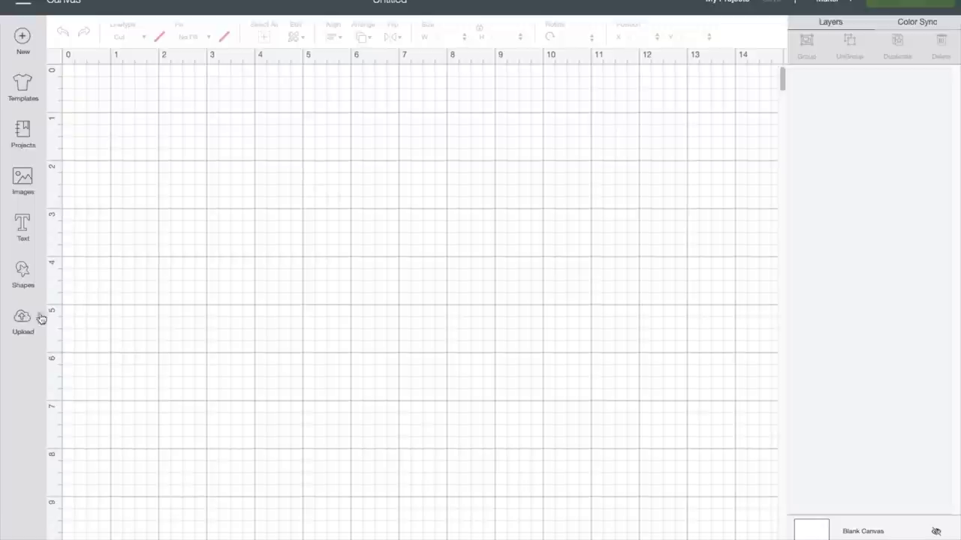
Step: Add a square shape to the blank canvas and unlock its proportions
click(21, 275)
click(81, 200)
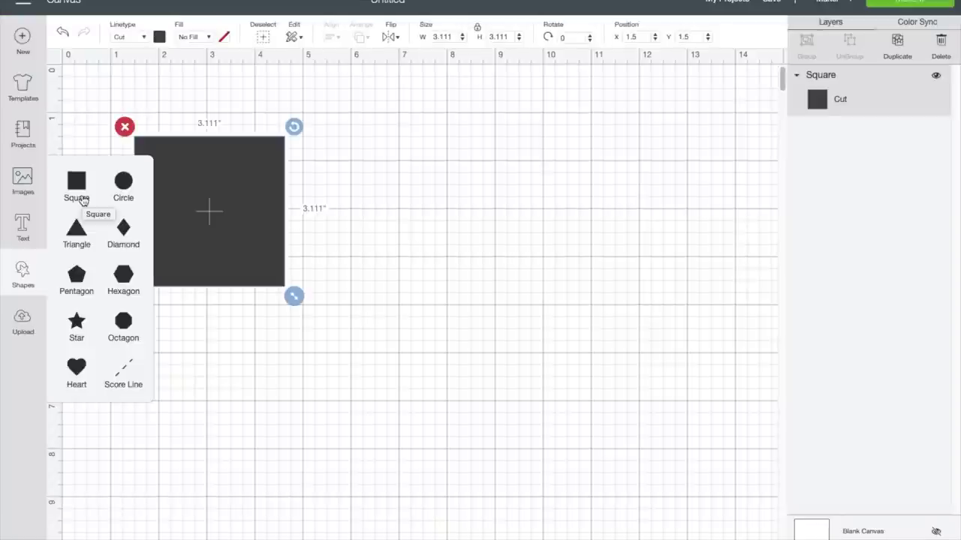
click(491, 320)
click(208, 273)
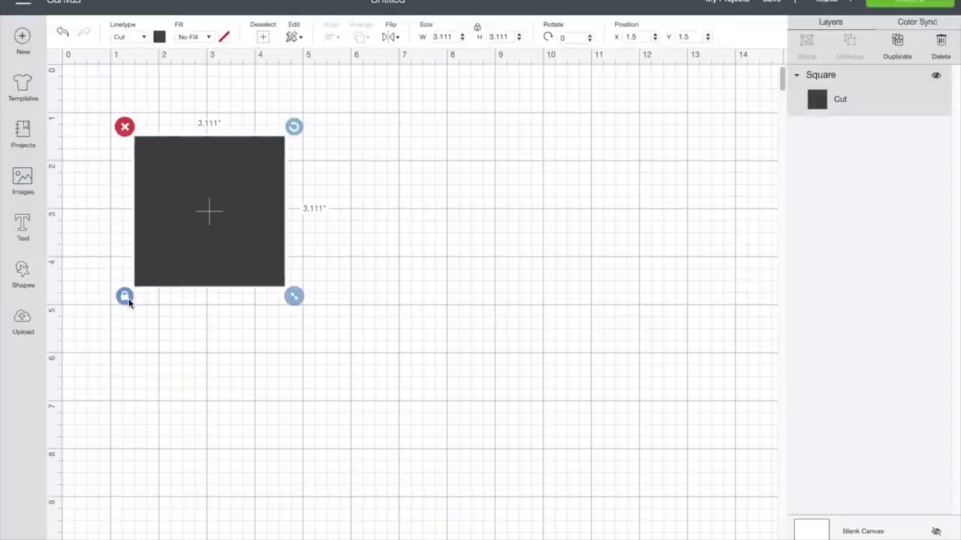
click(127, 299)
Step: Set the square's width to 7.5 inches
click(453, 37)
key(BackSpace)
key(BackSpace)
key(BackSpace)
key(BackSpace)
key(BackSpace)
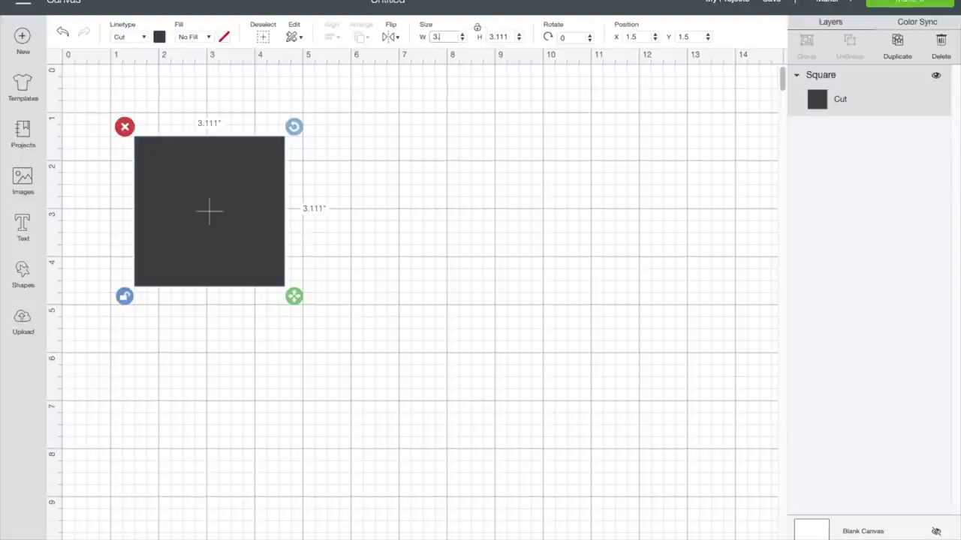
text(7.5)
Step: Set the shape's height to 3.5 inches and deselect it
click(507, 38)
key(BackSpace)
key(BackSpace)
key(BackSpace)
key(BackSpace)
key(BackSpace)
text(3.5)
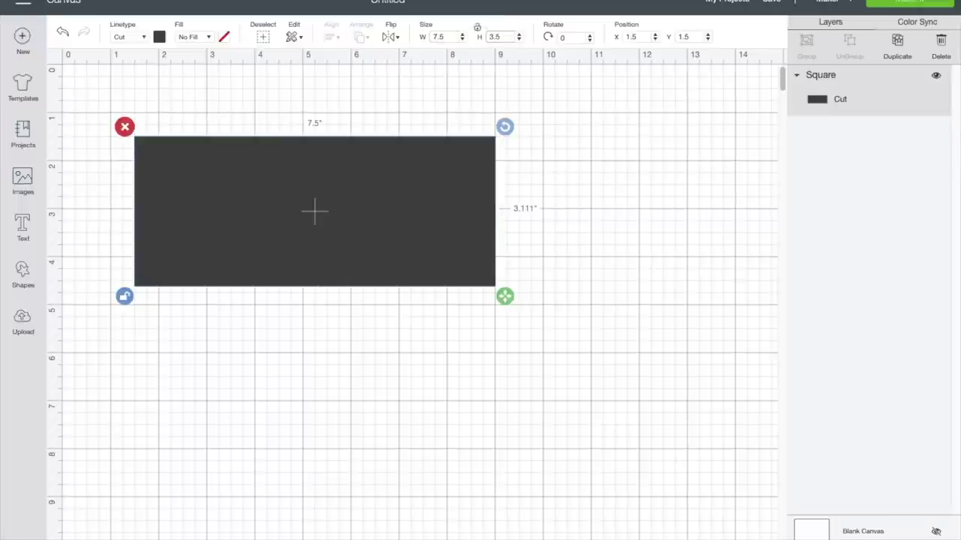
key(Return)
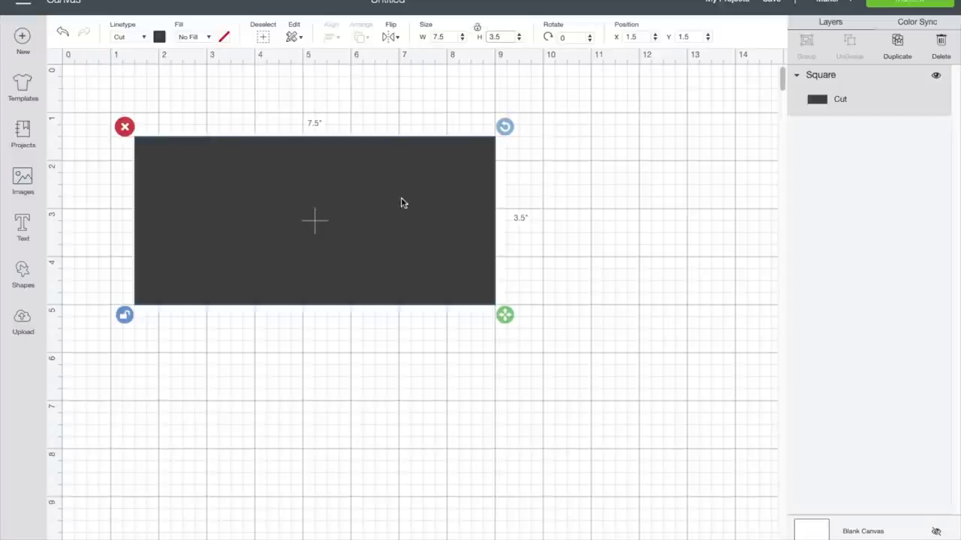
click(311, 375)
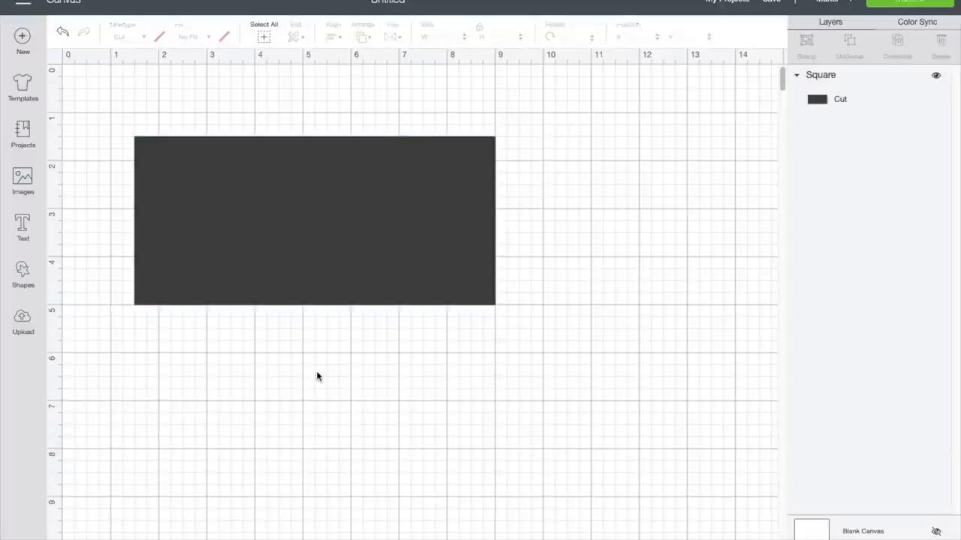
Step: Change the rectangle's material color to light gray and deselect it
click(279, 235)
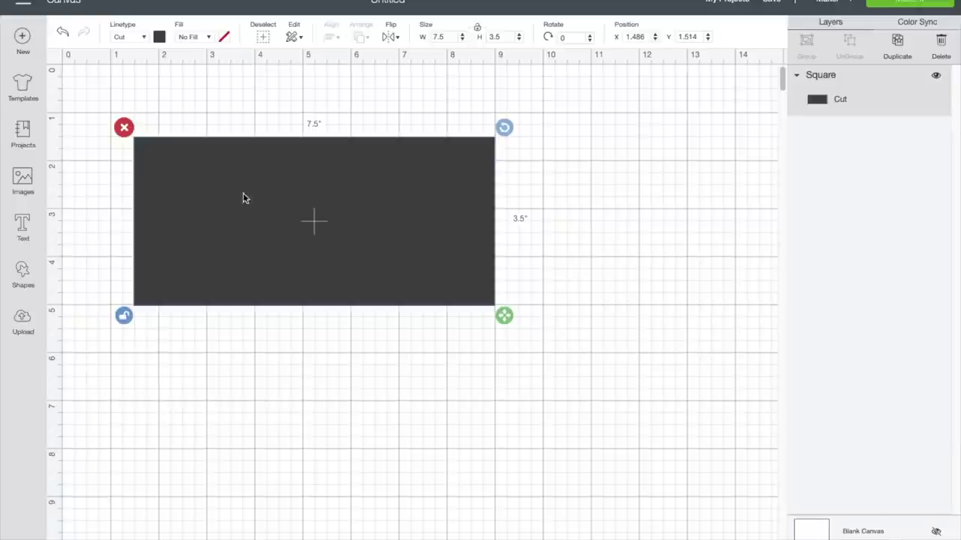
click(159, 38)
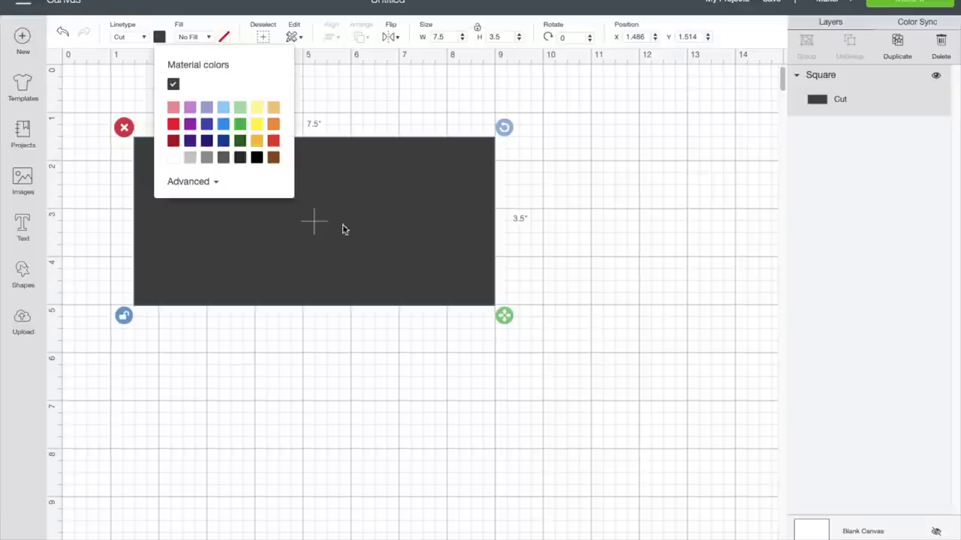
click(190, 158)
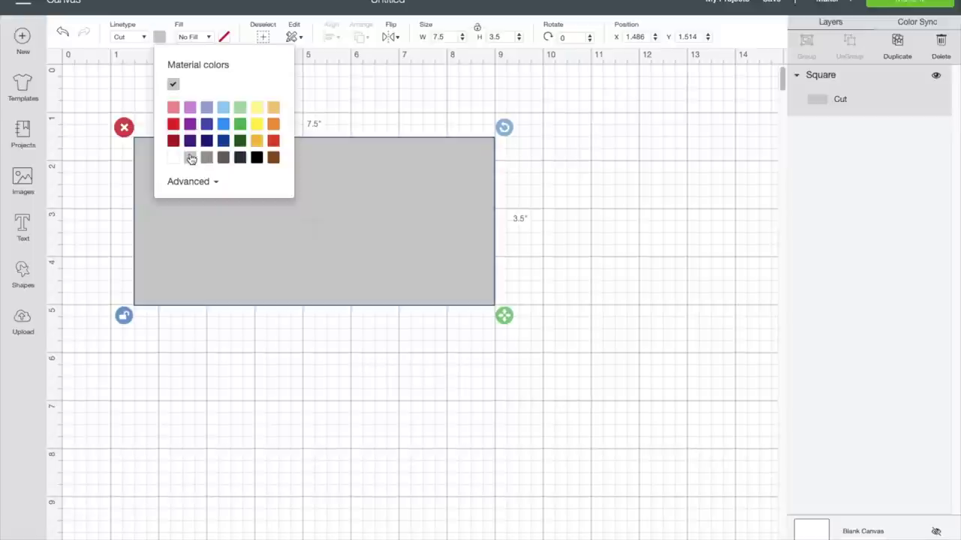
click(694, 266)
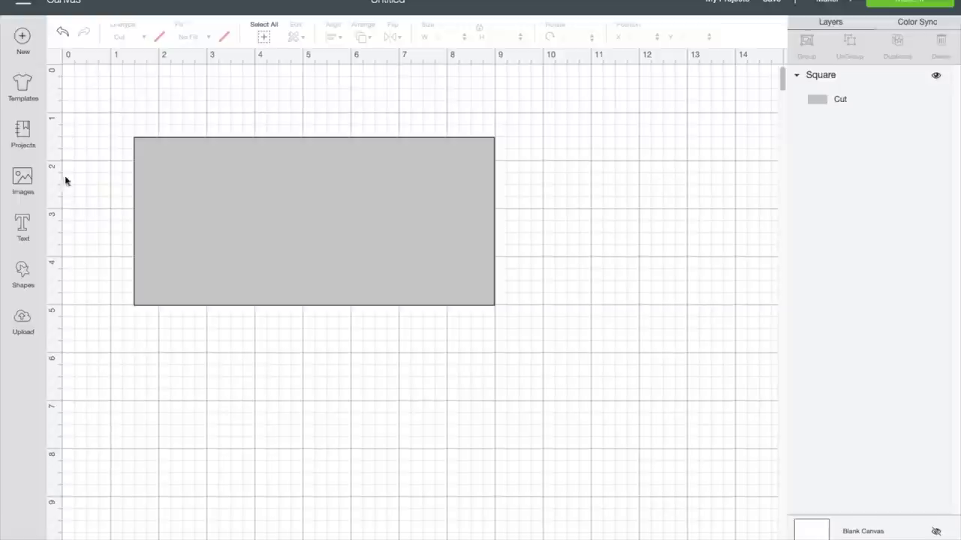
Step: Add the text "MOM" in all capitals in the Cricut Sans font below the rectangle
click(25, 227)
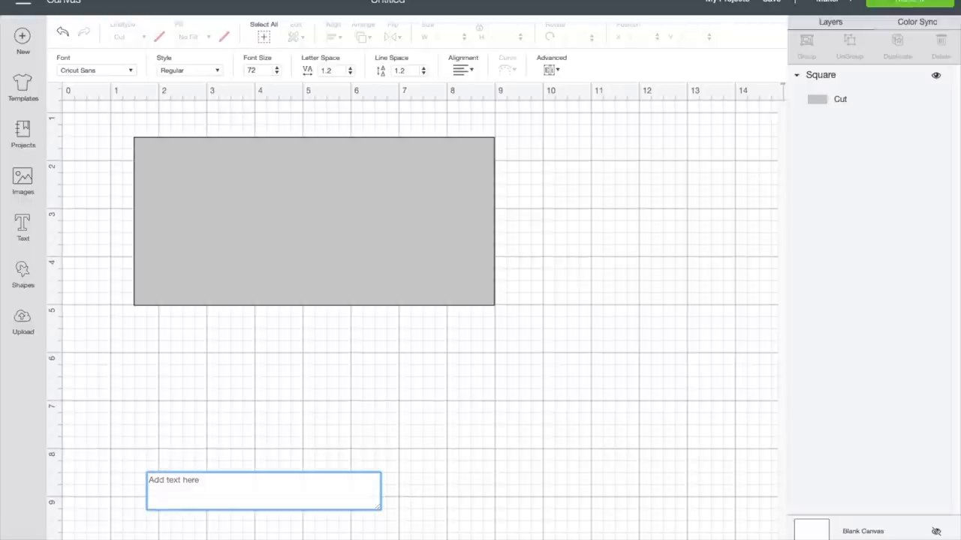
text(Mom)
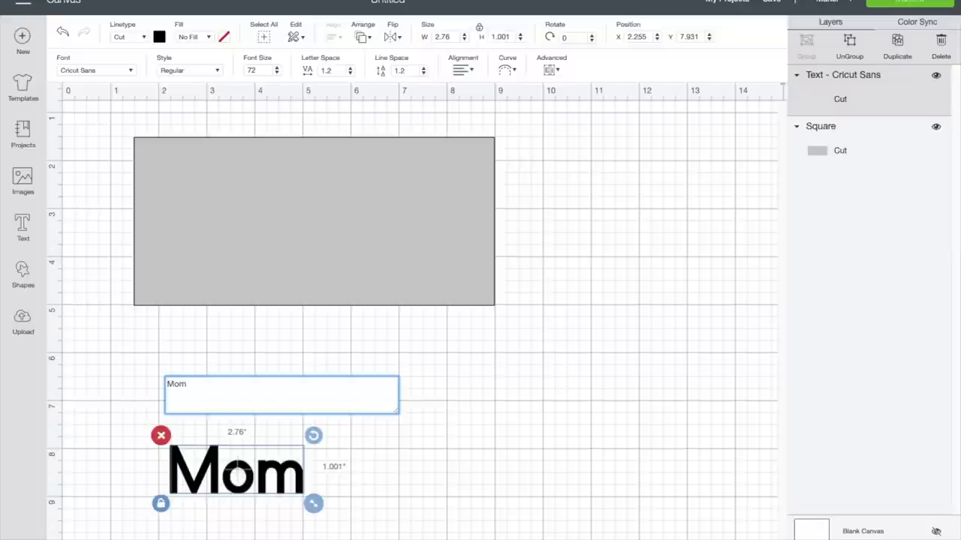
key(BackSpace)
key(BackSpace)
text(Om)
key(BackSpace)
key(BackSpace)
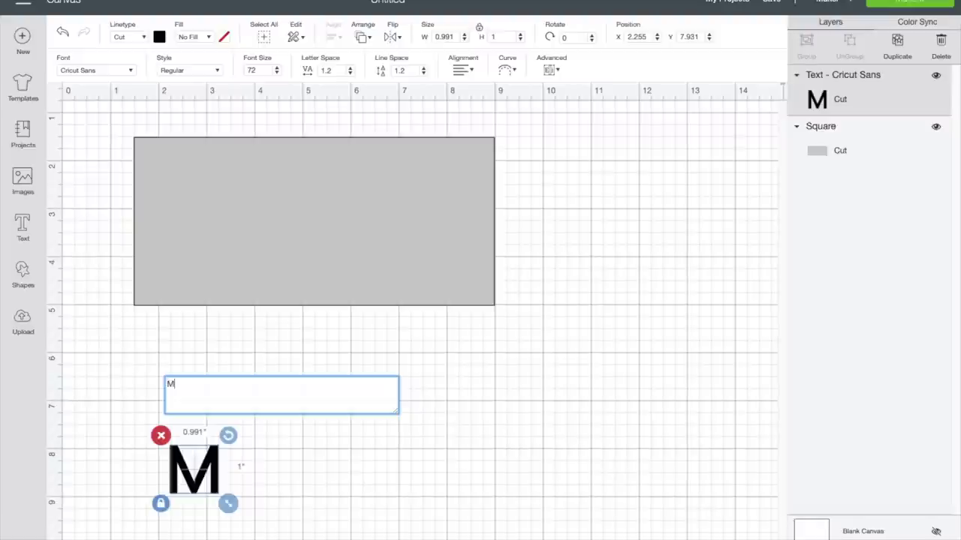
text(O)
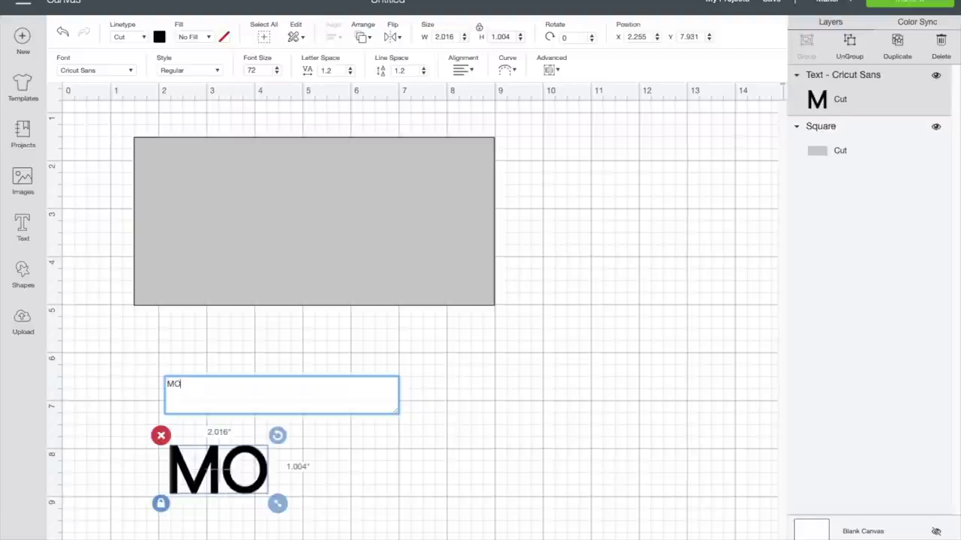
text(M)
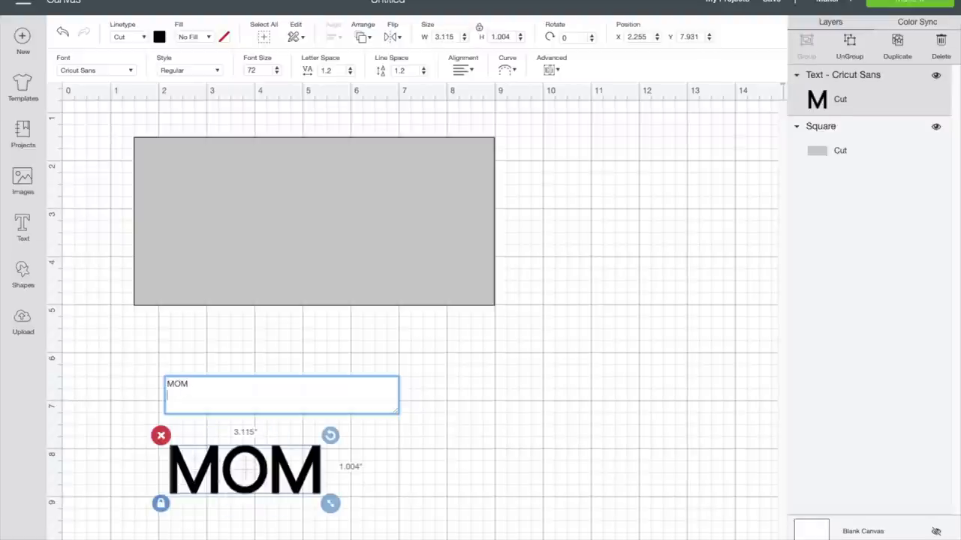
click(515, 463)
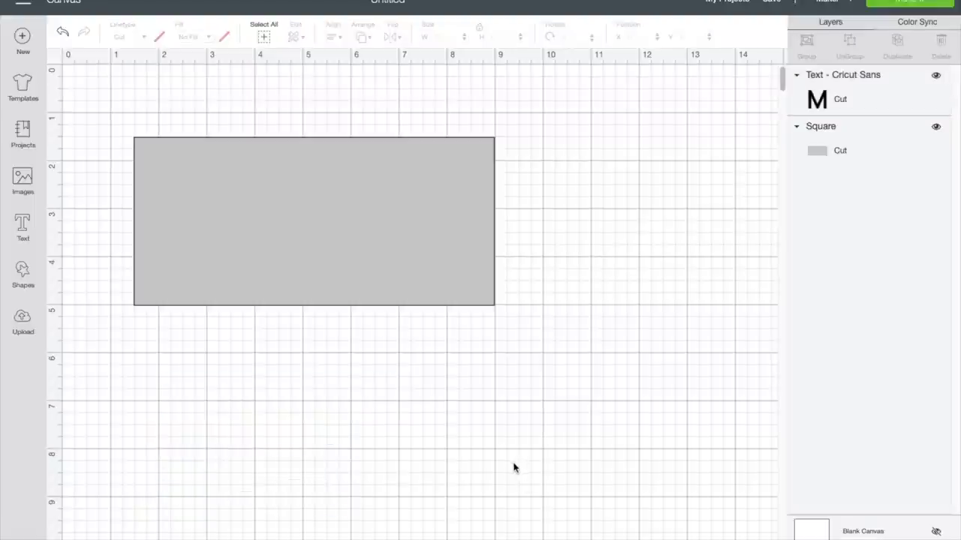
Step: Move the MOM text up and across so it sits just beneath the gray rectangle
click(22, 225)
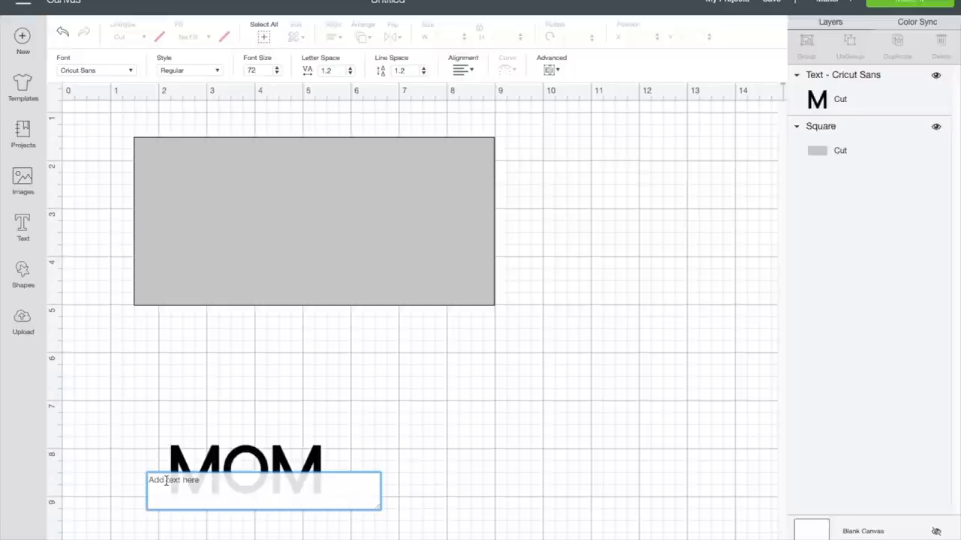
drag(287, 461, 390, 386)
click(140, 471)
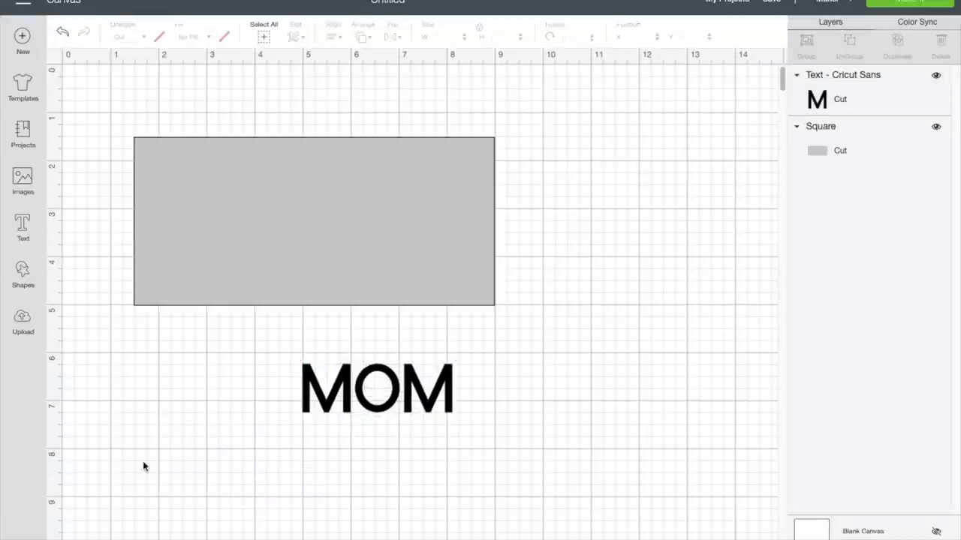
Step: Start a second text object and set its font to I Love Glitter, searching the fonts for "I LOVE"
click(23, 239)
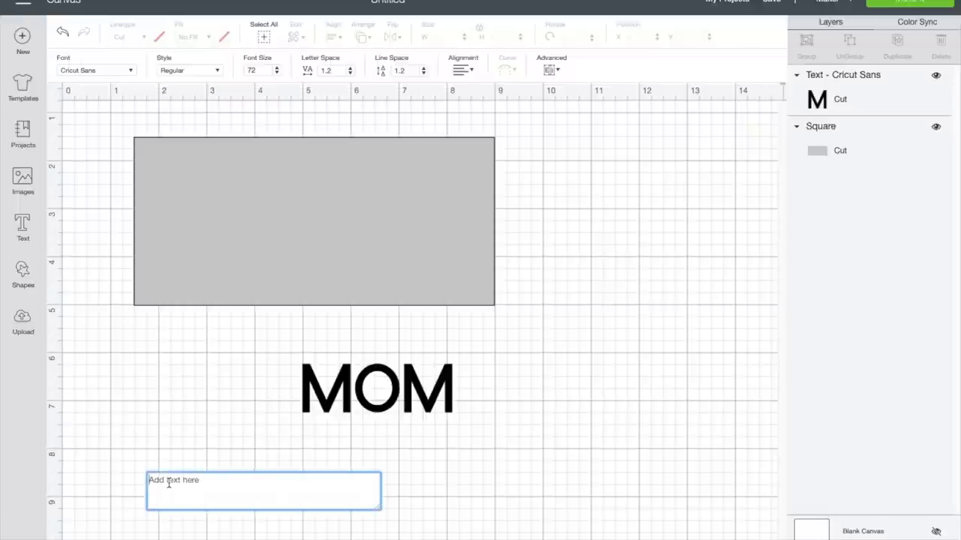
click(132, 73)
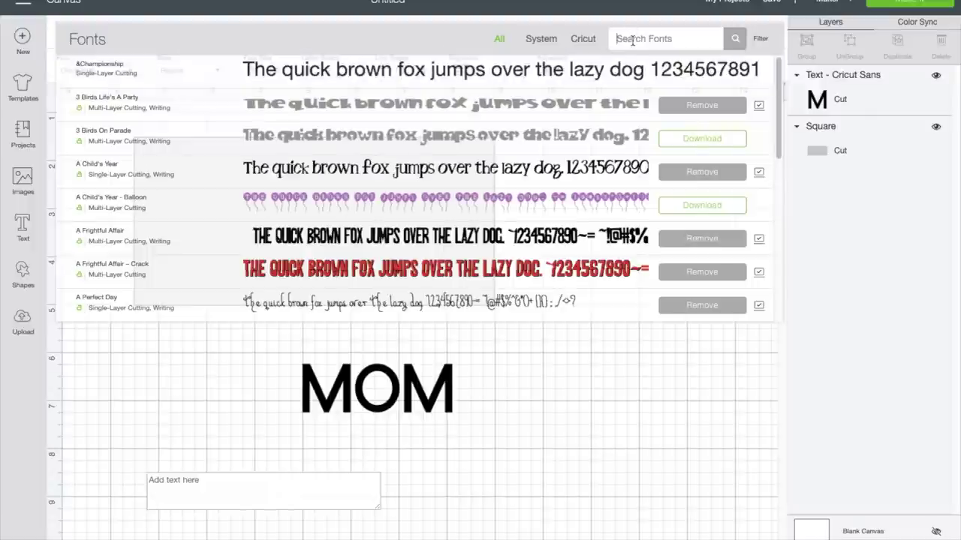
text(l)
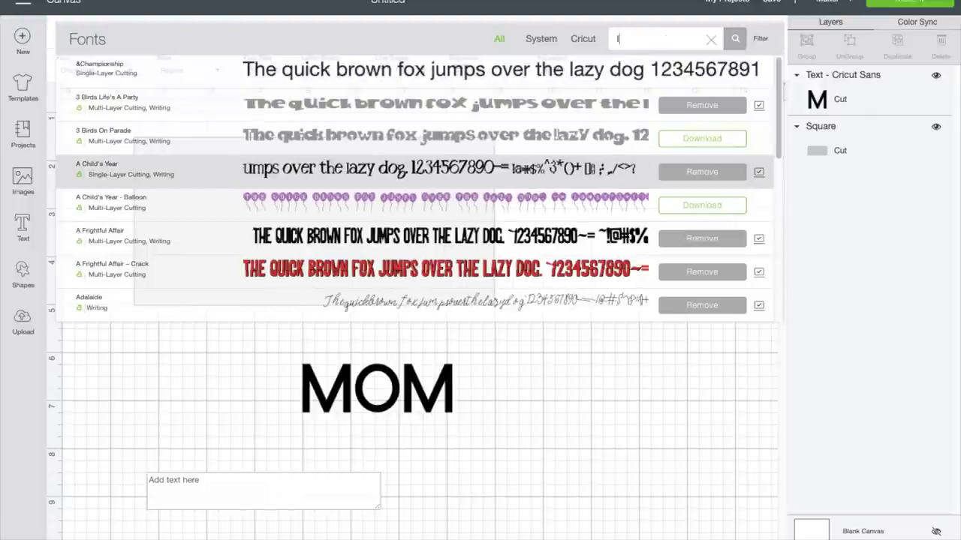
text( LOC)
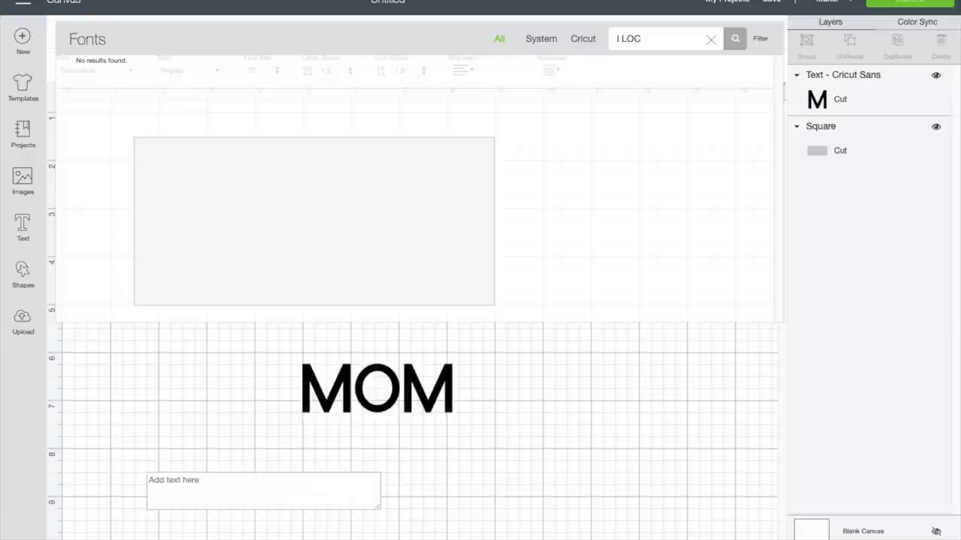
key(BackSpace)
text(VE)
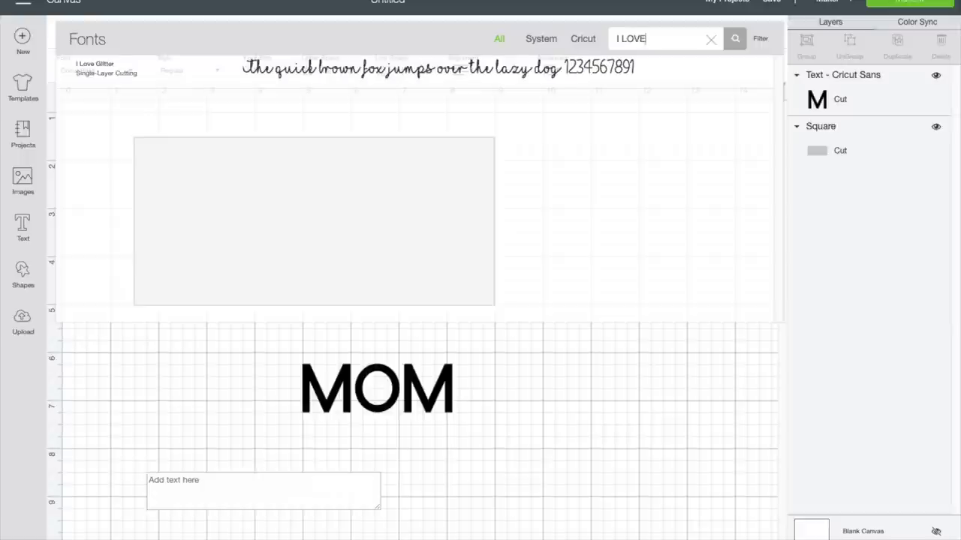
click(347, 65)
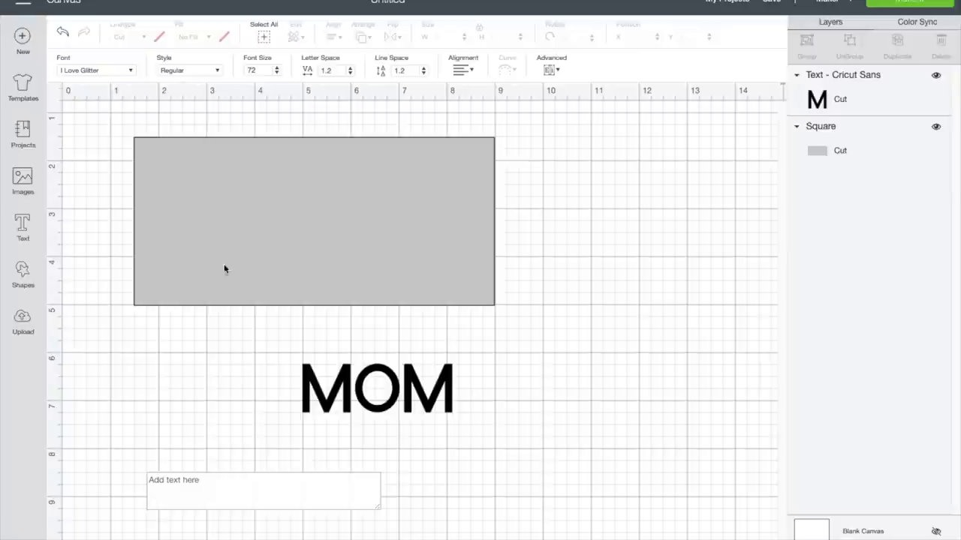
click(180, 478)
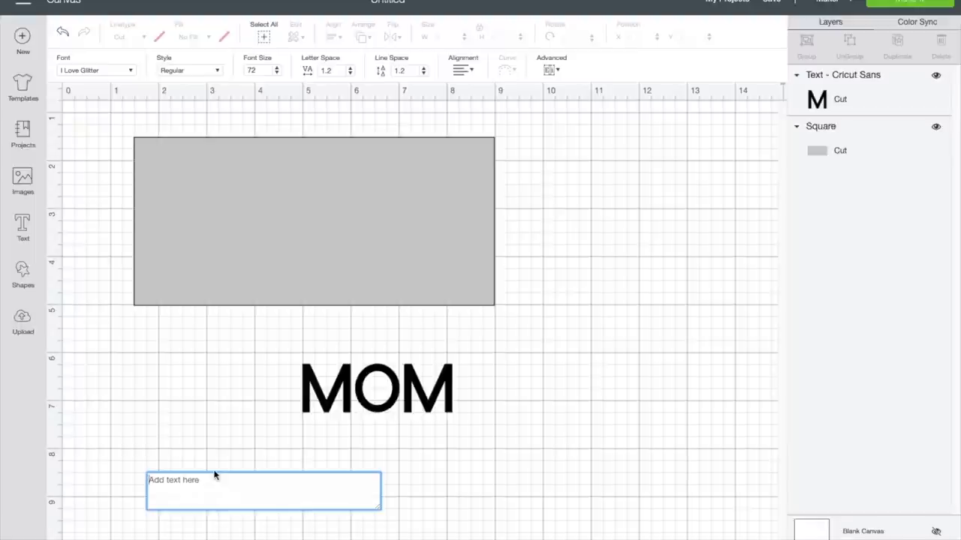
Step: Write a first name in capitals between square brackets in the new text to frame it with swashes
text(~)
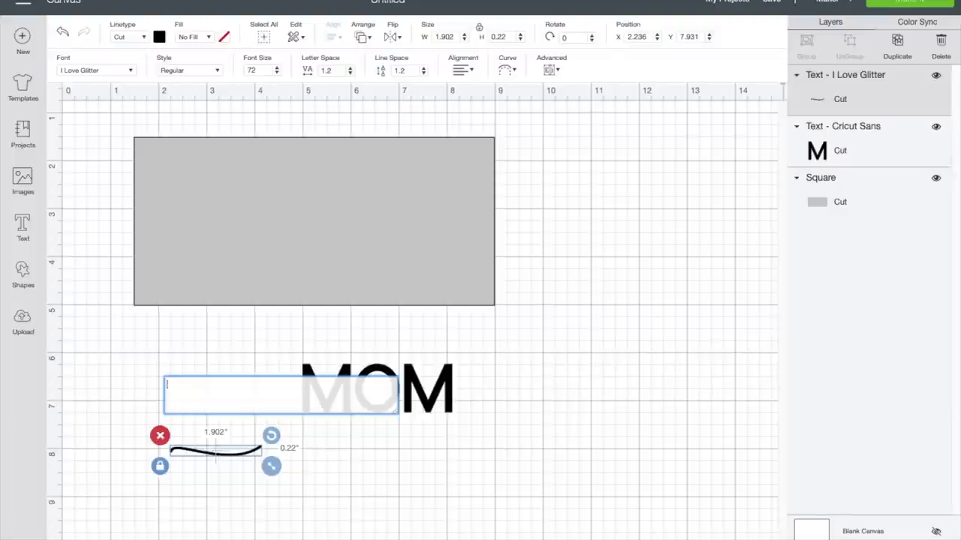
text(AR)
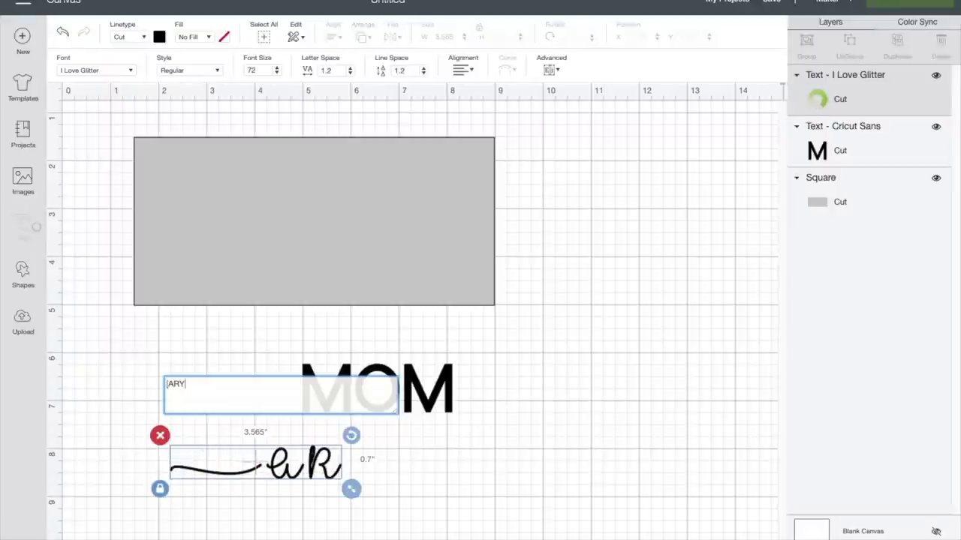
text(Y)
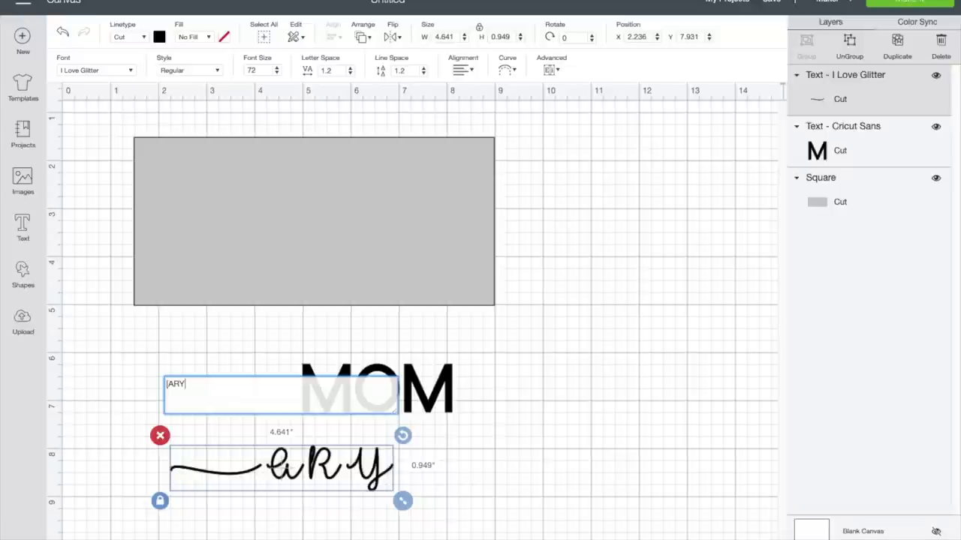
text(AH)
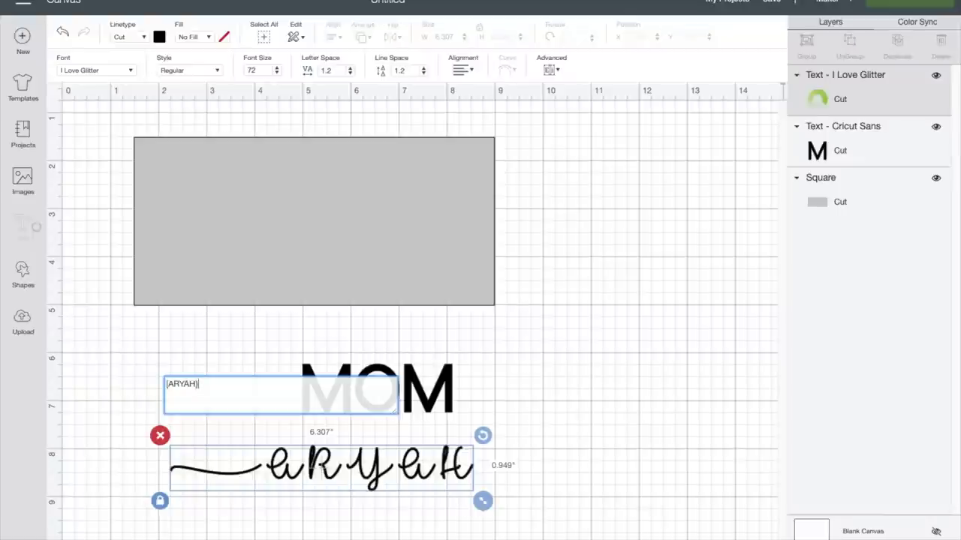
text(})
key(BackSpace)
text(])
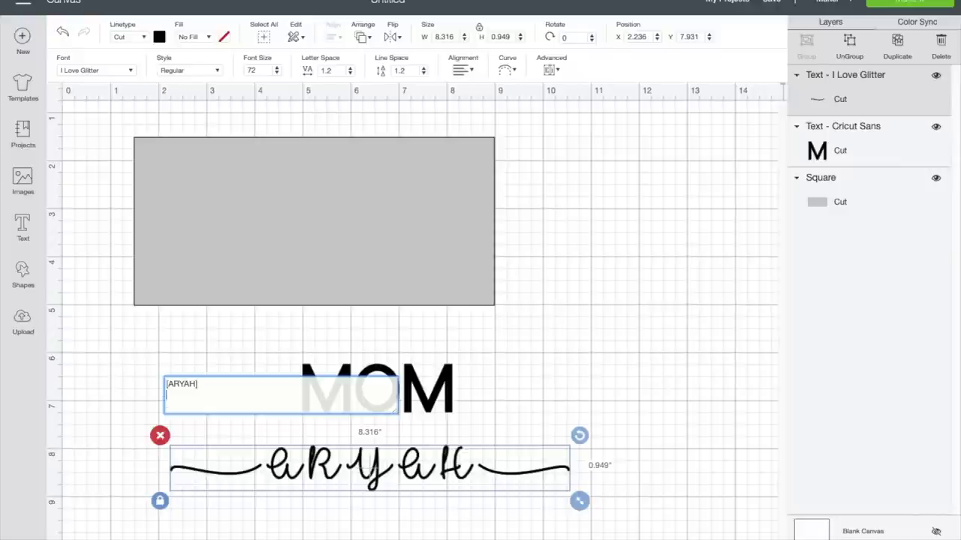
Step: Add a second line containing only an underscore to produce the font's heart flourish
key(Return)
text(_)
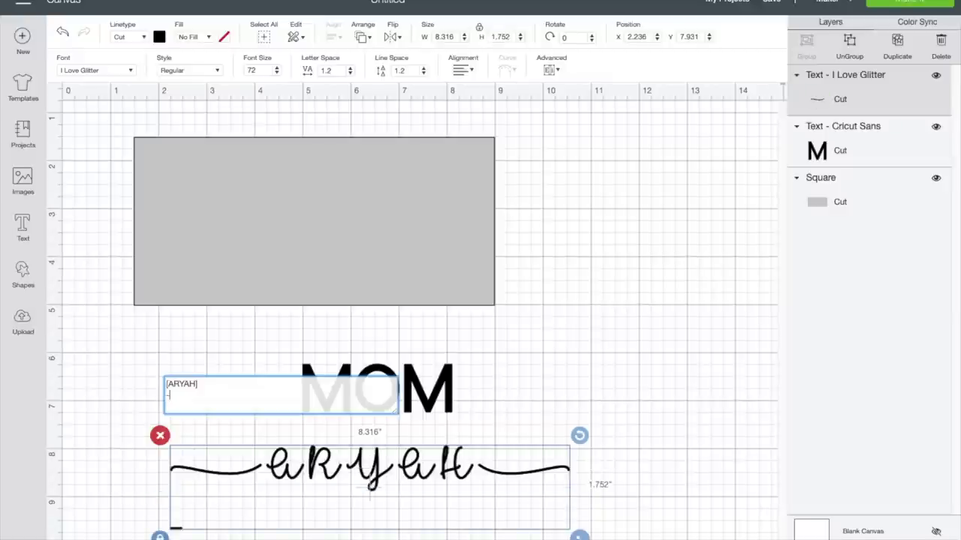
key(BackSpace)
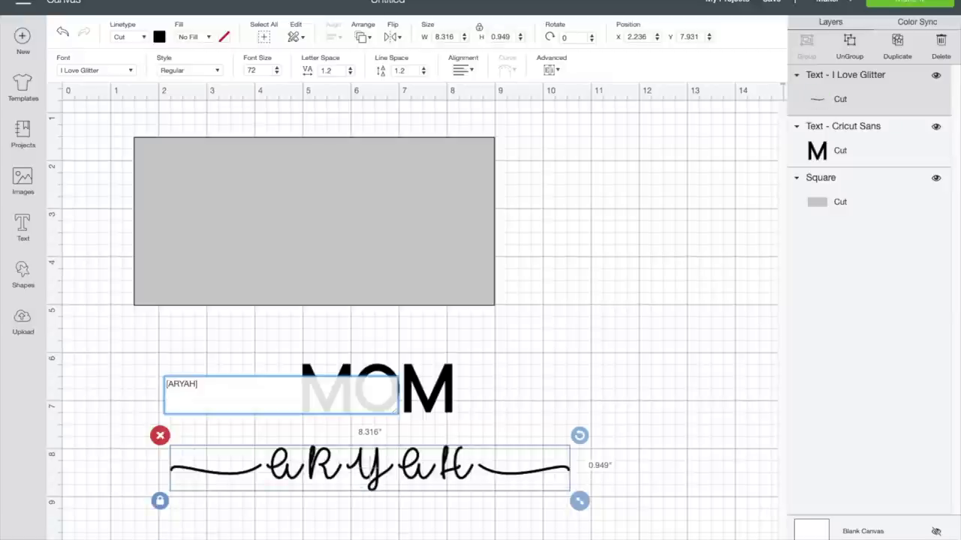
text(_)
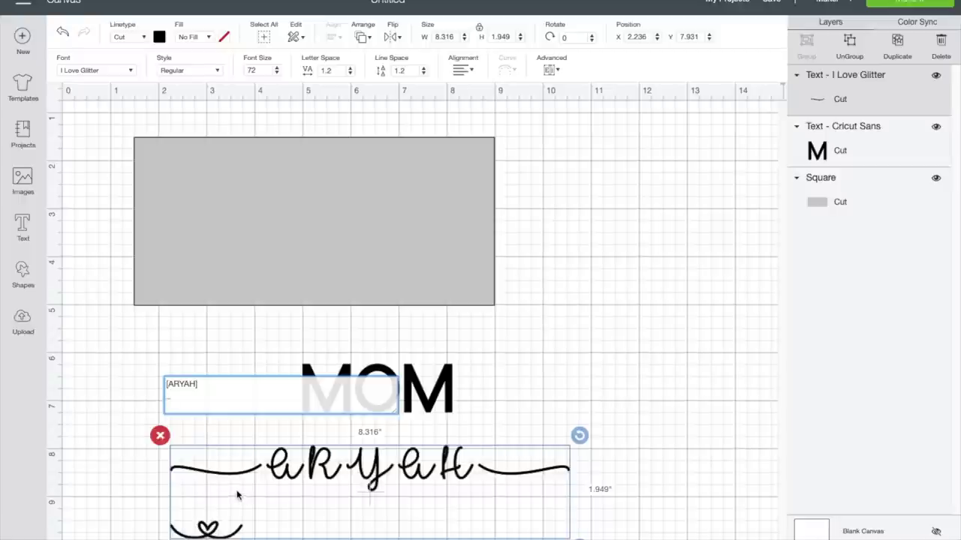
Step: Delete the bracketed name from the first line, keeping only the heart flourish in the text
click(203, 385)
key(BackSpace)
key(BackSpace)
key(BackSpace)
key(BackSpace)
key(BackSpace)
key(BackSpace)
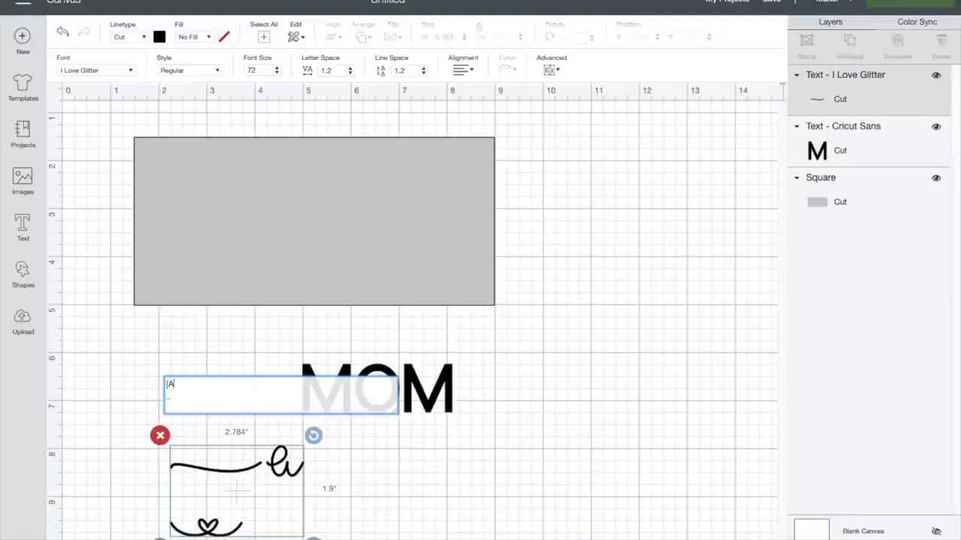
key(BackSpace)
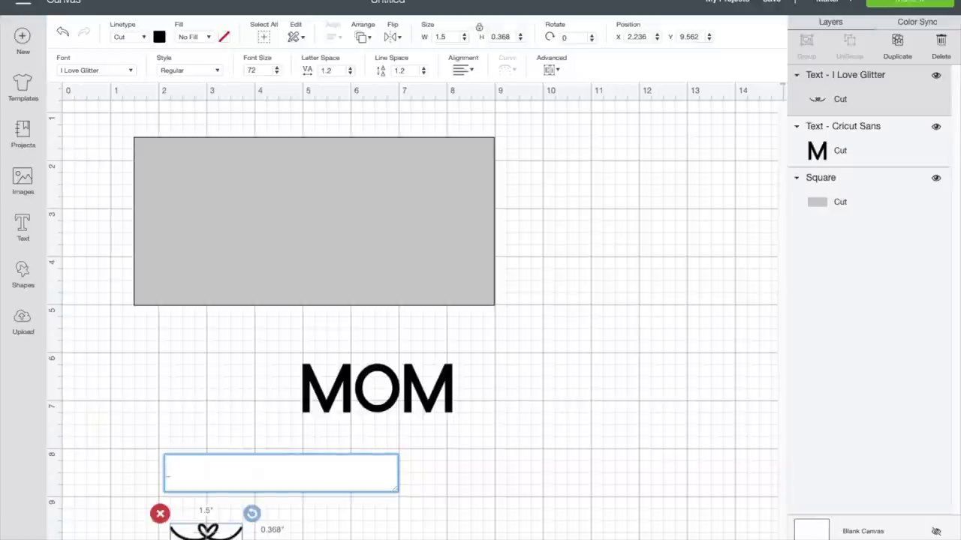
Step: Add an opening and a closing square bracket separated by spaces on the first line above the heart flourish
text([)
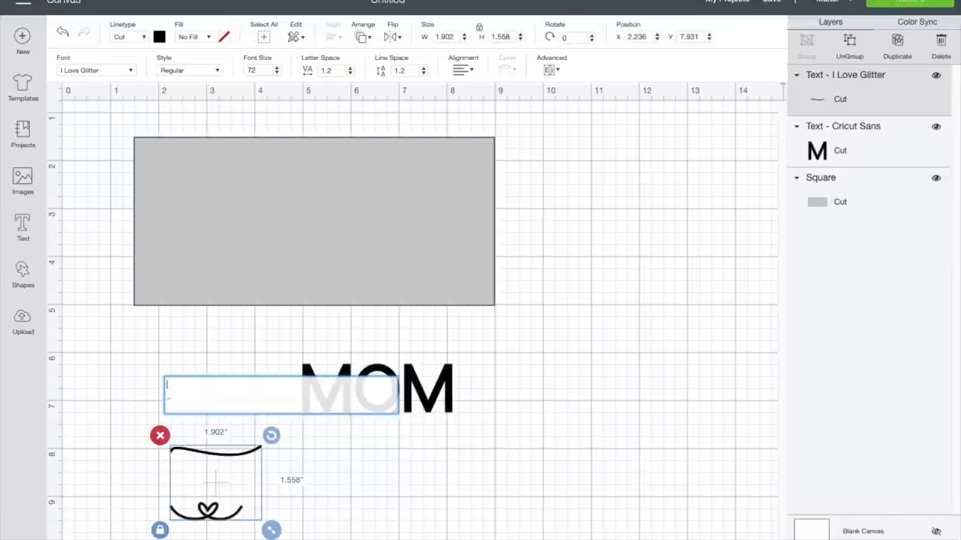
text( ])
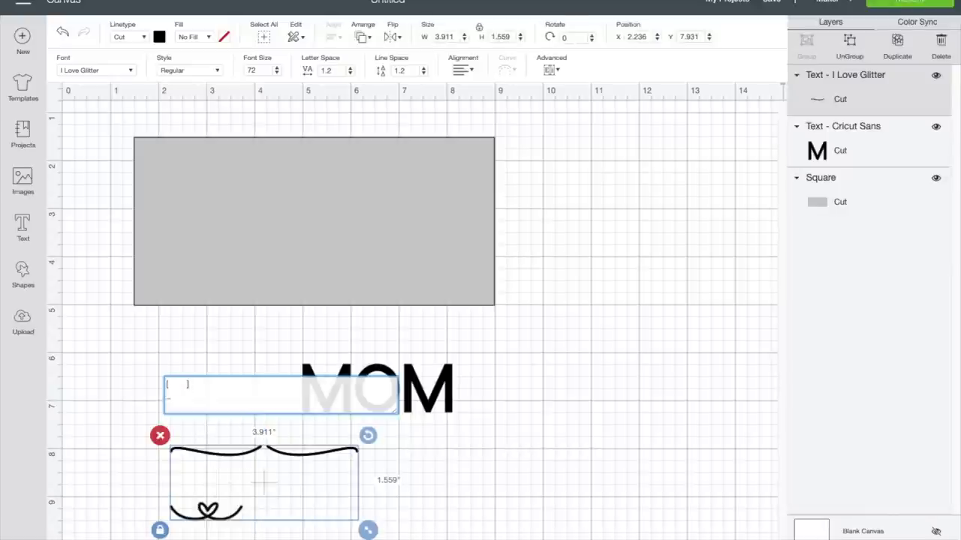
click(578, 511)
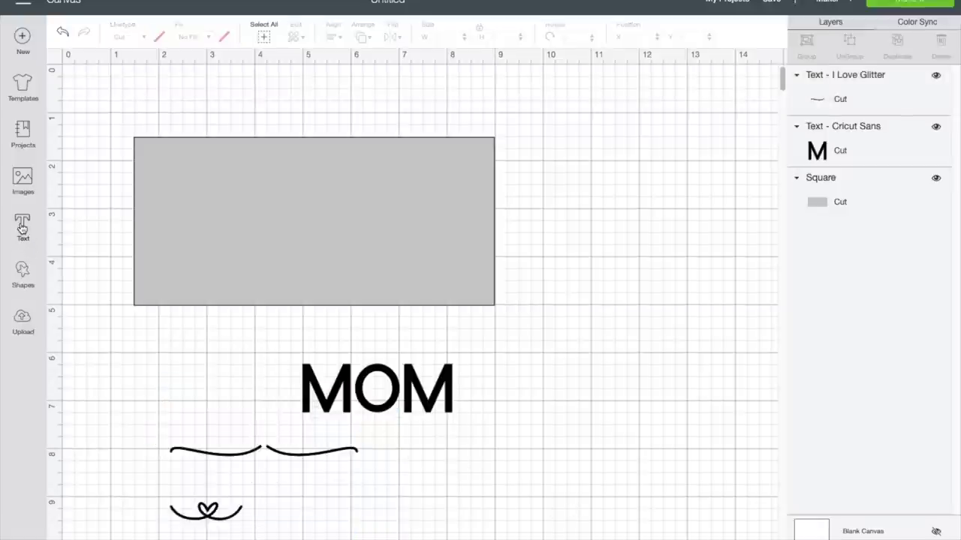
Step: Move the MOM lettering aside to about X 10.56, Y 6.069 and add a separate text object with a first name in capitals
click(360, 388)
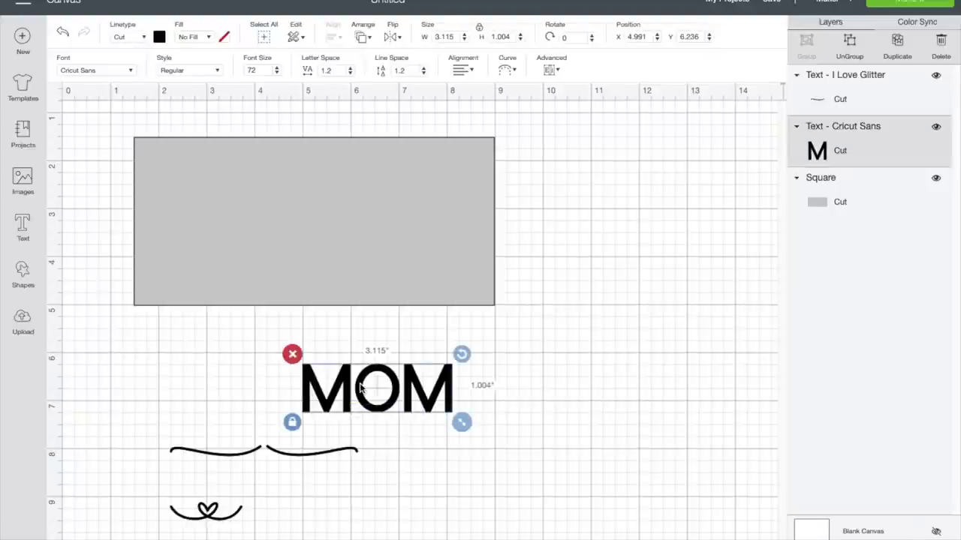
drag(360, 388, 628, 381)
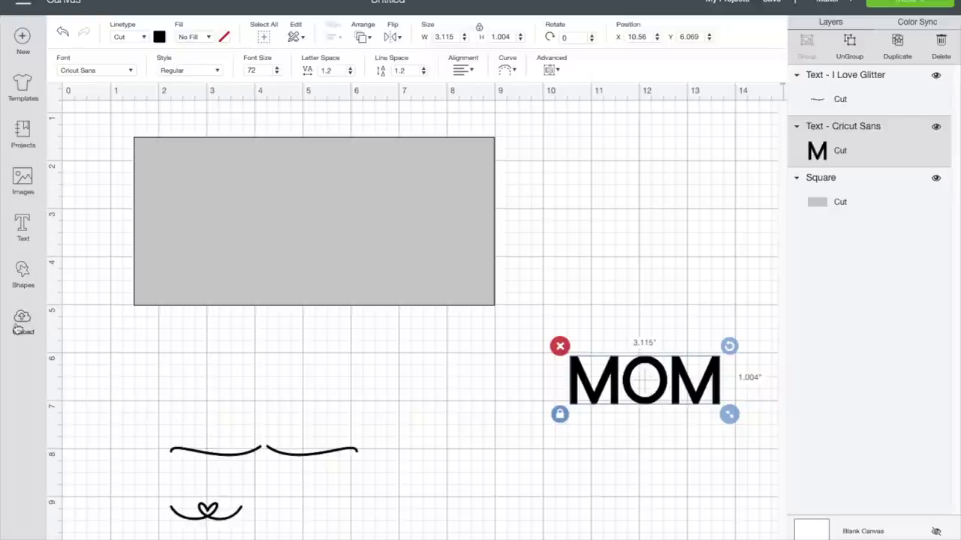
click(23, 228)
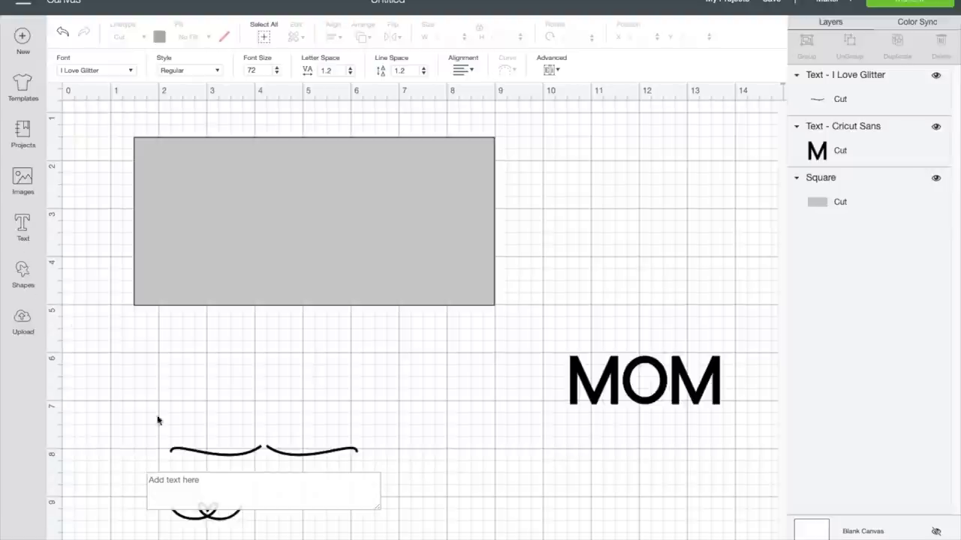
click(172, 484)
text(ARYAH)
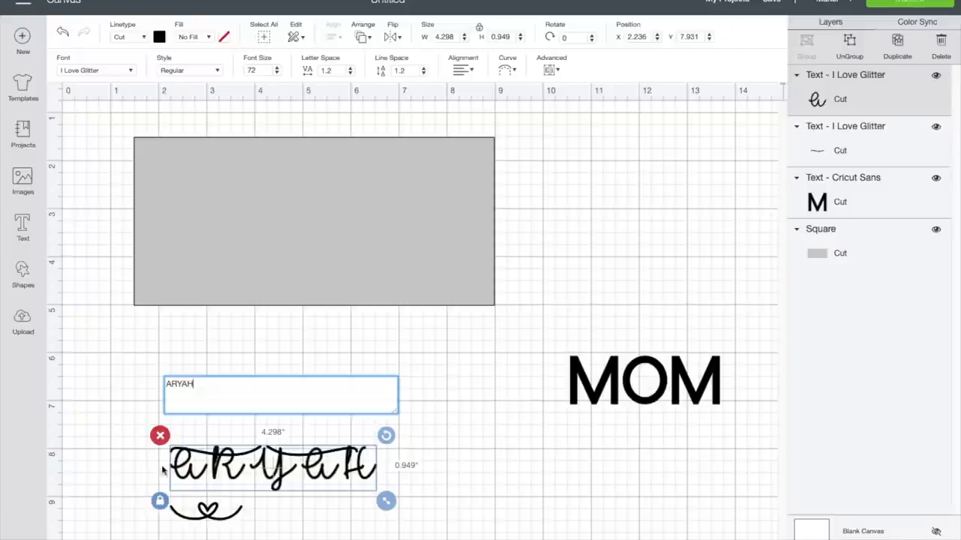
Step: Set the name's font to Candle Mustard, searching the fonts for "CANDL"
click(128, 70)
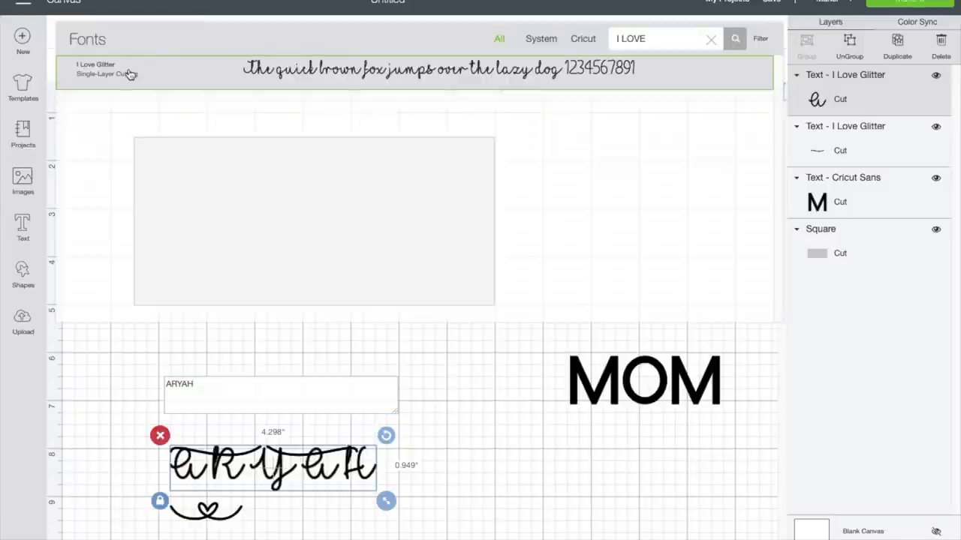
triple_click(612, 38)
text(CANDL)
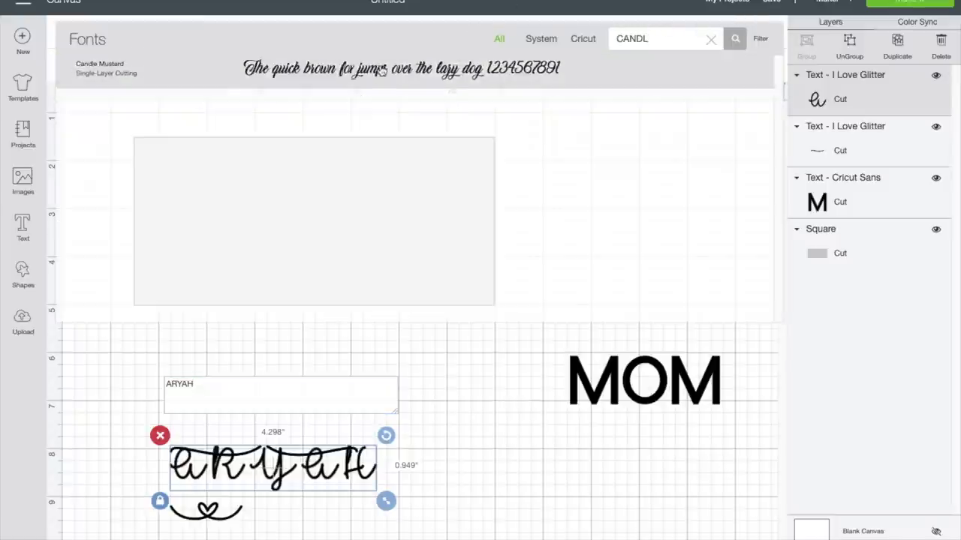
click(382, 69)
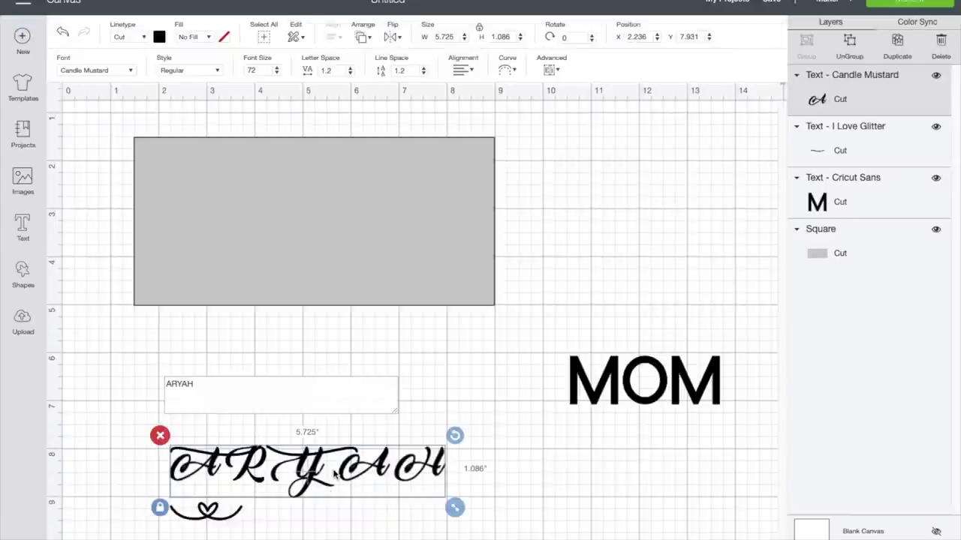
Step: Rewrite the name with only its first letter capitalised and move it clear of the flourishes to about X 7.417, Y 8.278
click(200, 376)
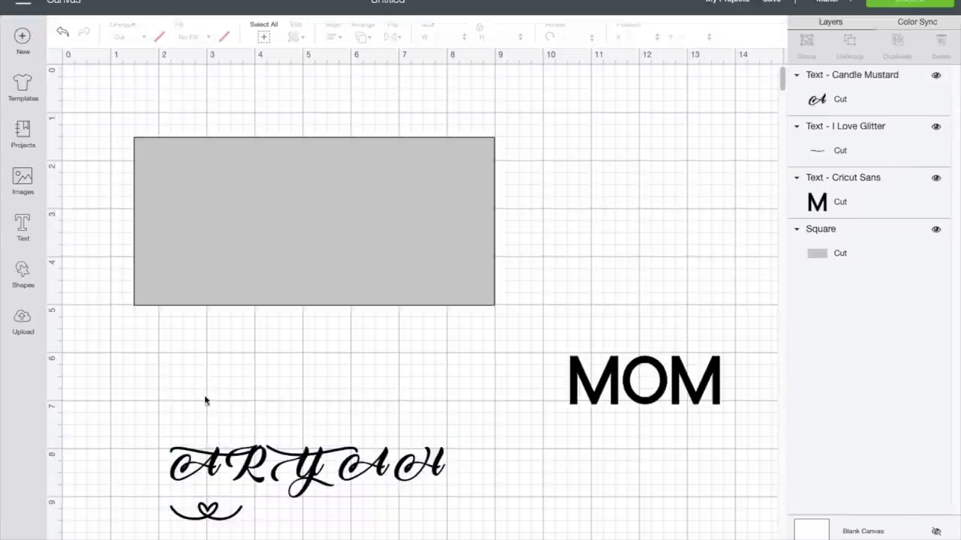
double_click(260, 462)
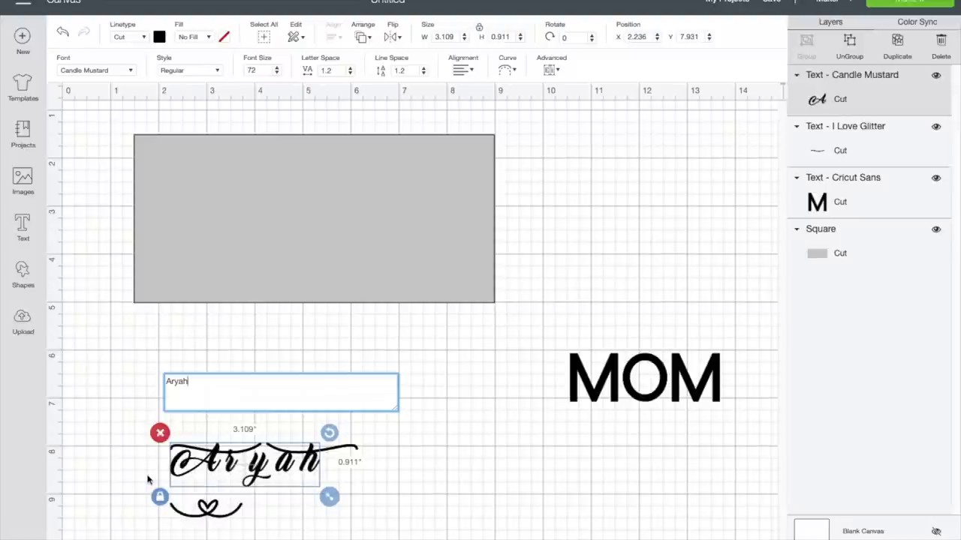
click(445, 489)
drag(288, 462, 528, 488)
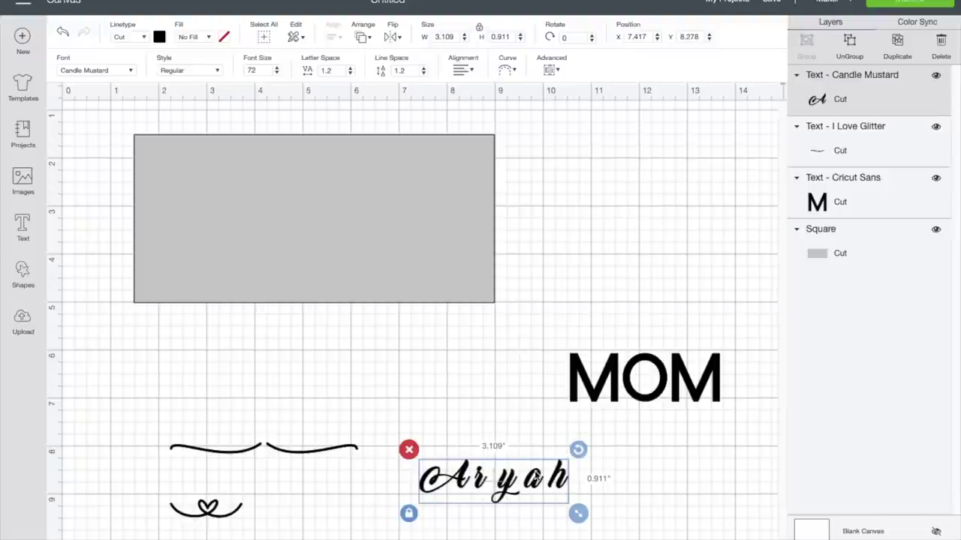
Step: Set the name's letter spacing to -0.7 and nudge the name to about X 7.458, Y 8.375
click(349, 74)
click(349, 73)
click(350, 74)
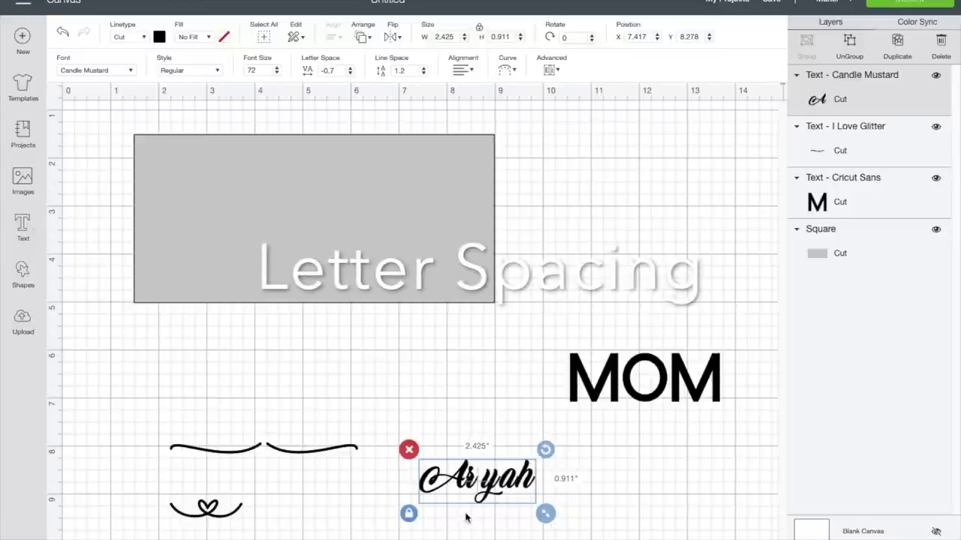
click(646, 488)
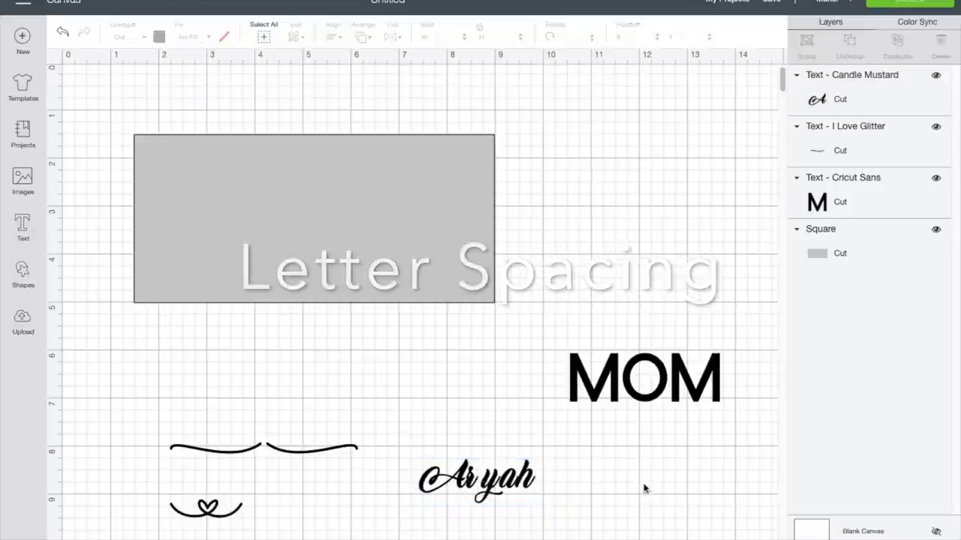
drag(516, 483, 518, 490)
click(651, 518)
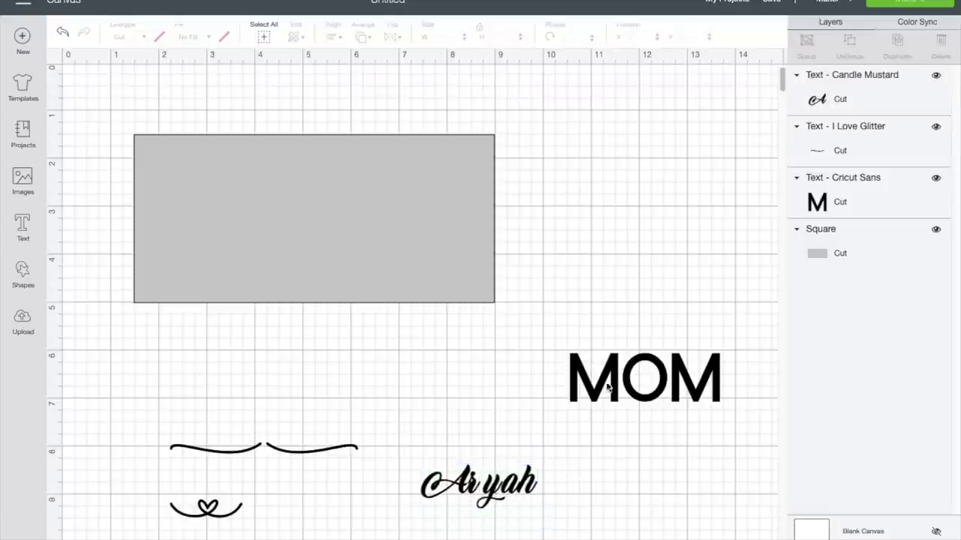
Step: Ungroup the name into separate letters and move the third letter so it joins the second
click(435, 487)
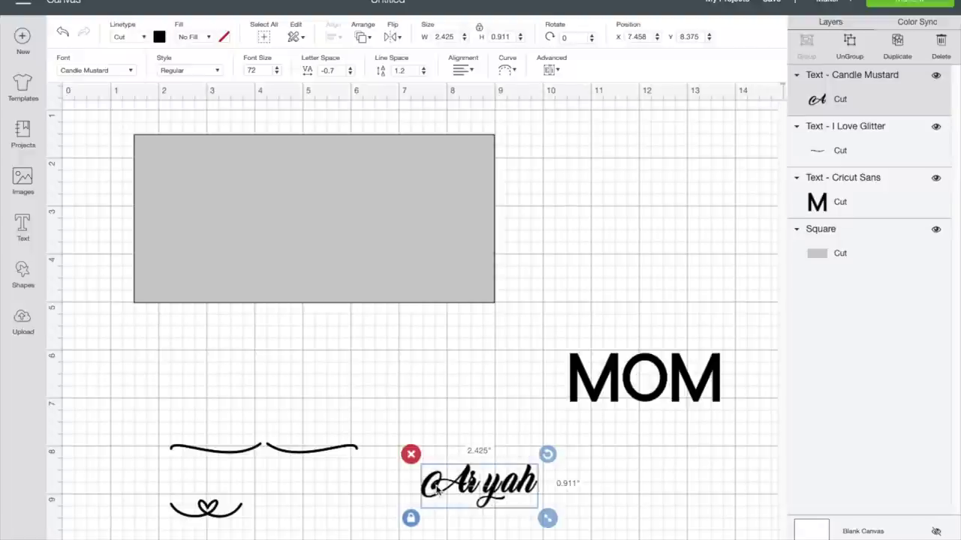
click(854, 43)
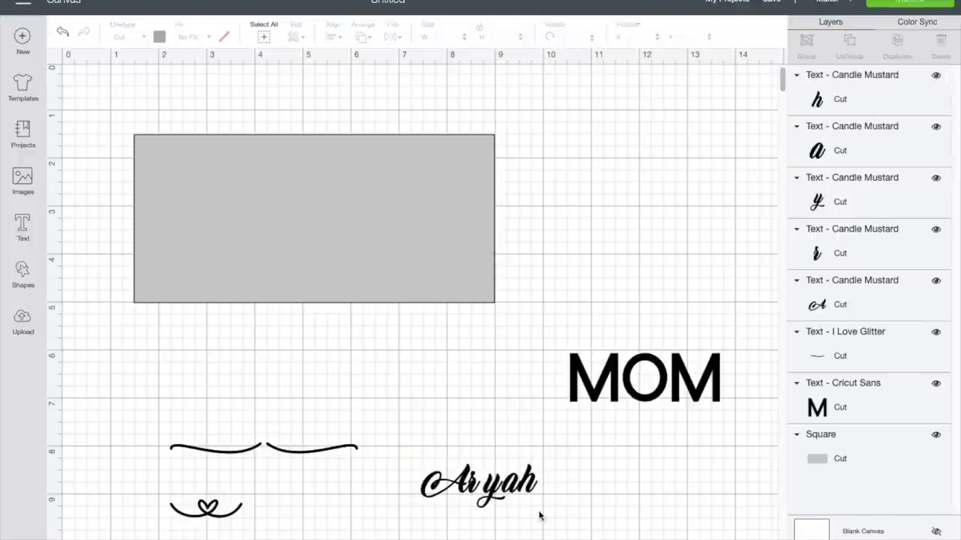
click(470, 491)
drag(471, 487, 484, 493)
click(609, 520)
click(490, 495)
click(513, 504)
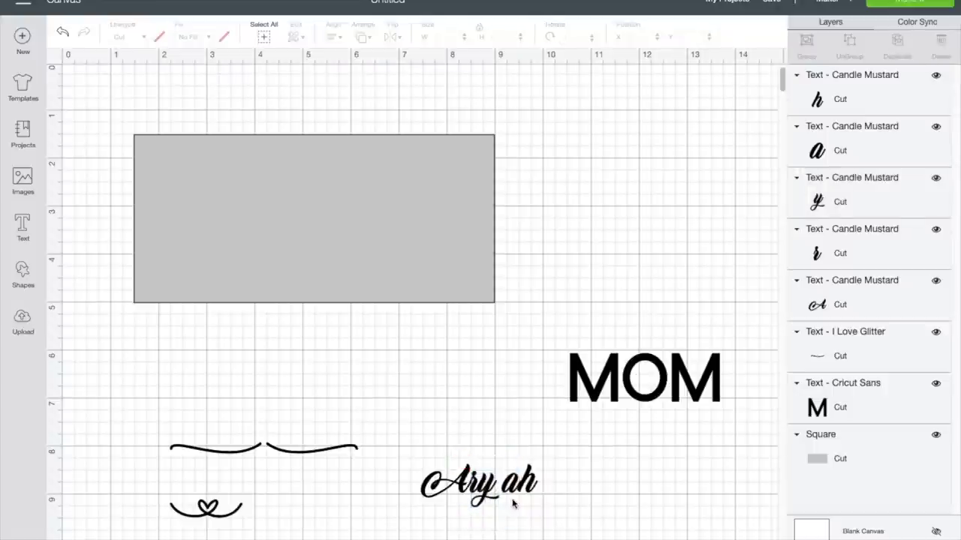
Step: Move the name's last two letters closer so that each joins the letter before it
click(508, 498)
drag(505, 494, 503, 494)
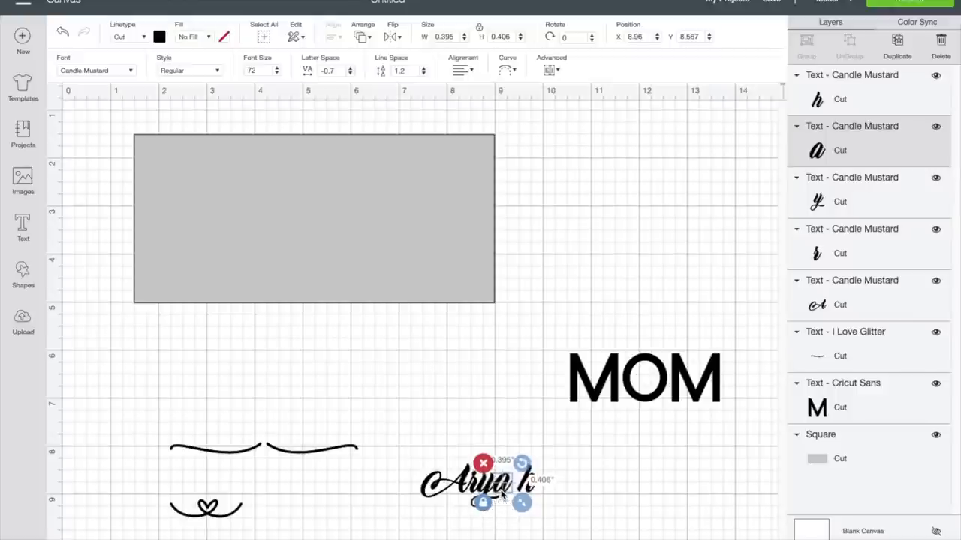
click(624, 517)
click(528, 492)
drag(528, 491, 523, 492)
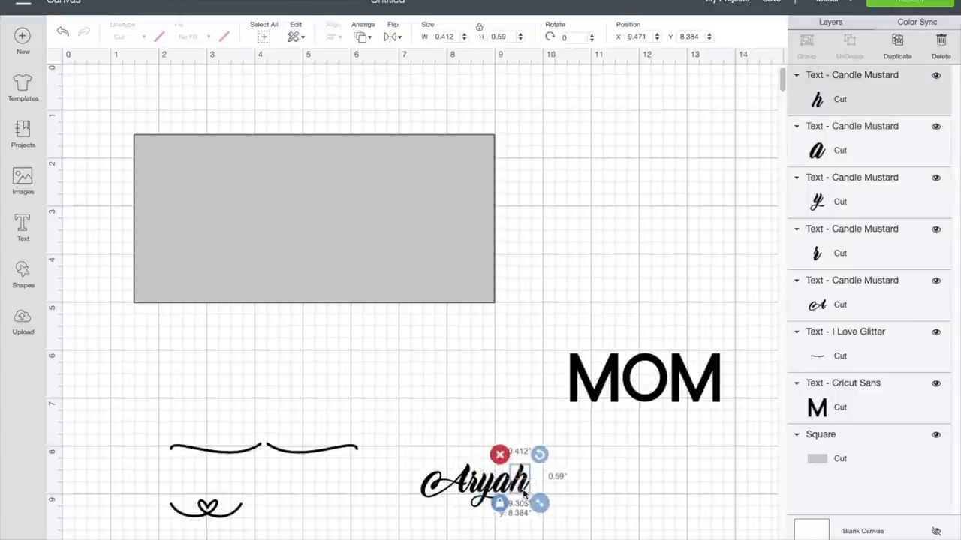
click(625, 511)
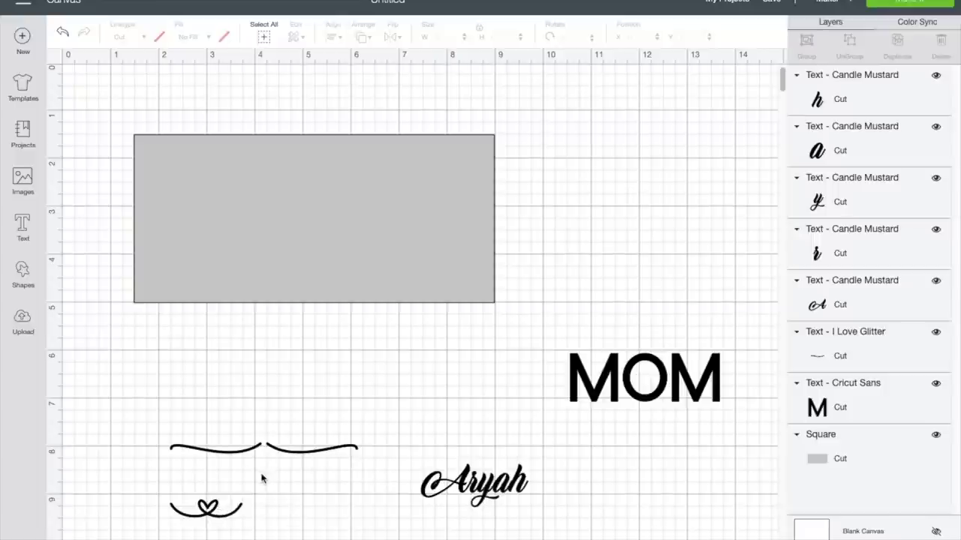
Step: Move the flourish text higher on the canvas and delete both square brackets from it, keeping only the underscore's heart flourish
click(237, 455)
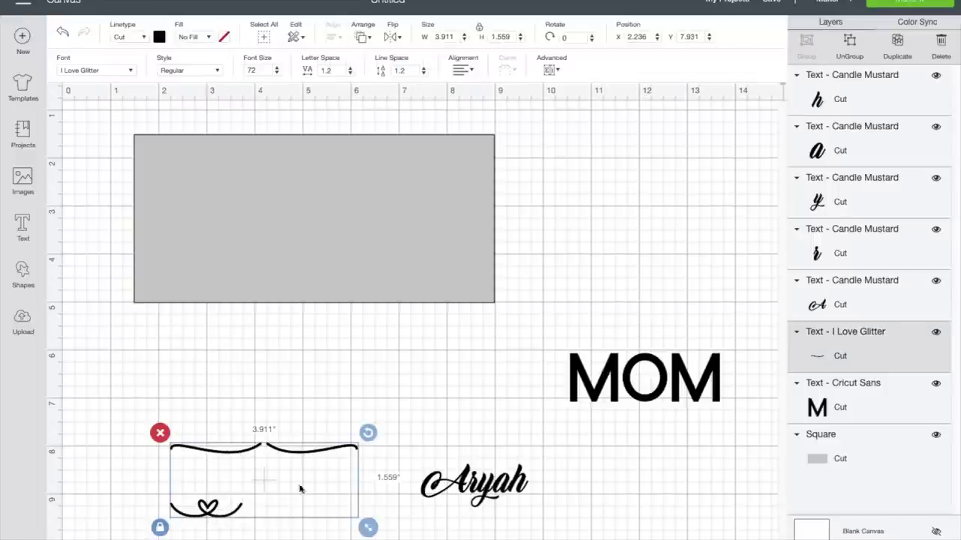
click(403, 382)
click(211, 512)
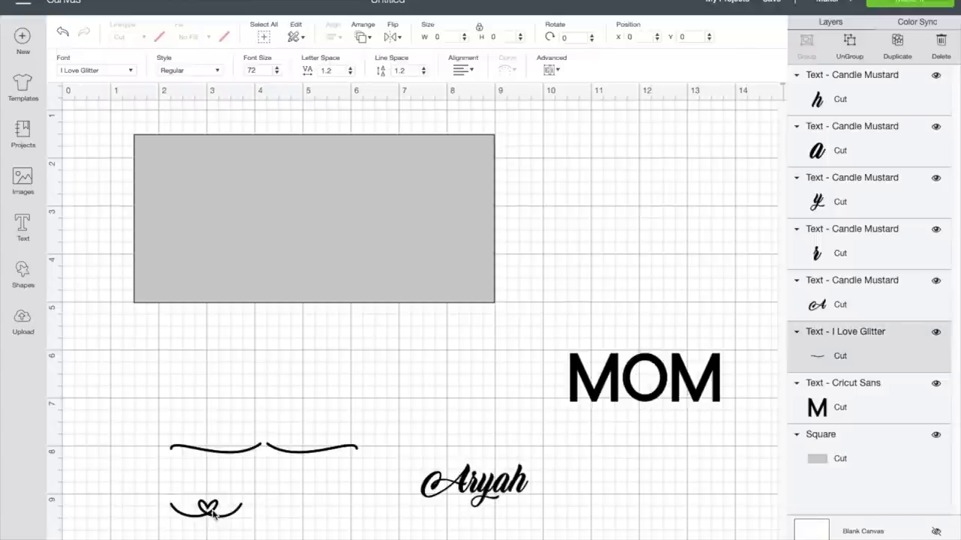
drag(213, 515, 209, 474)
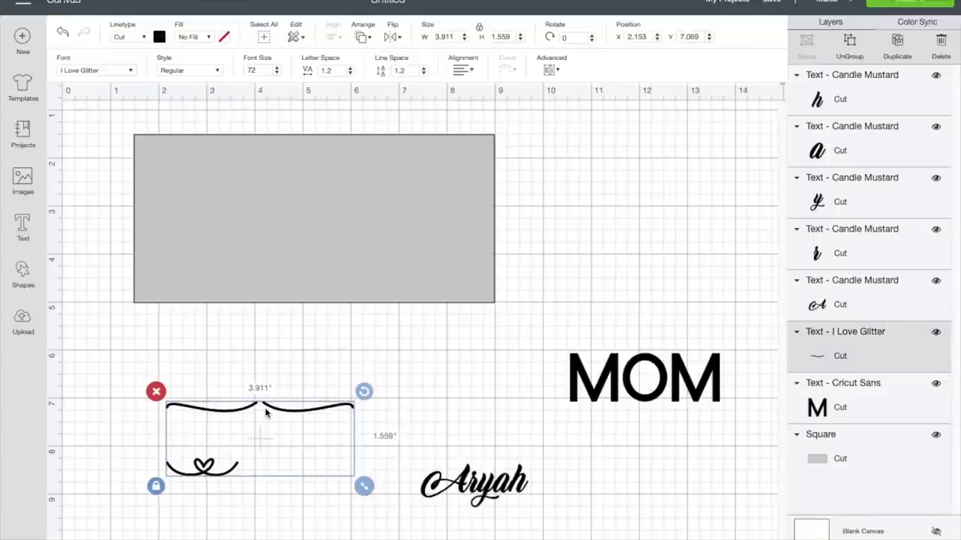
double_click(266, 412)
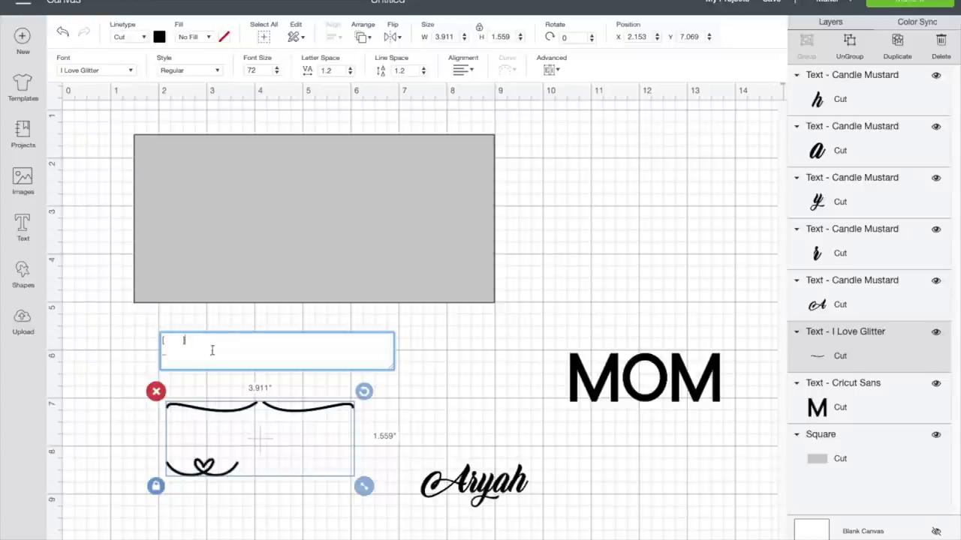
key(BackSpace)
key(BackSpace)
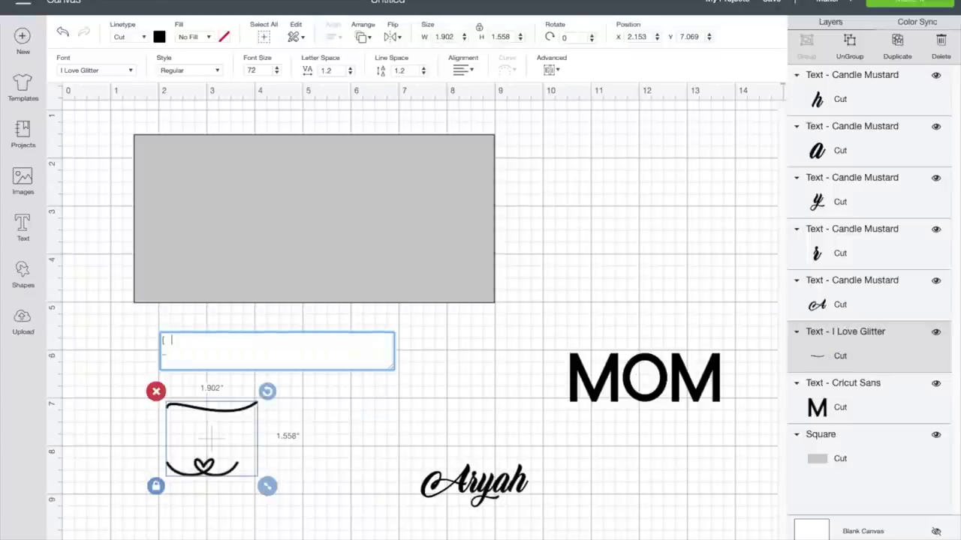
key(BackSpace)
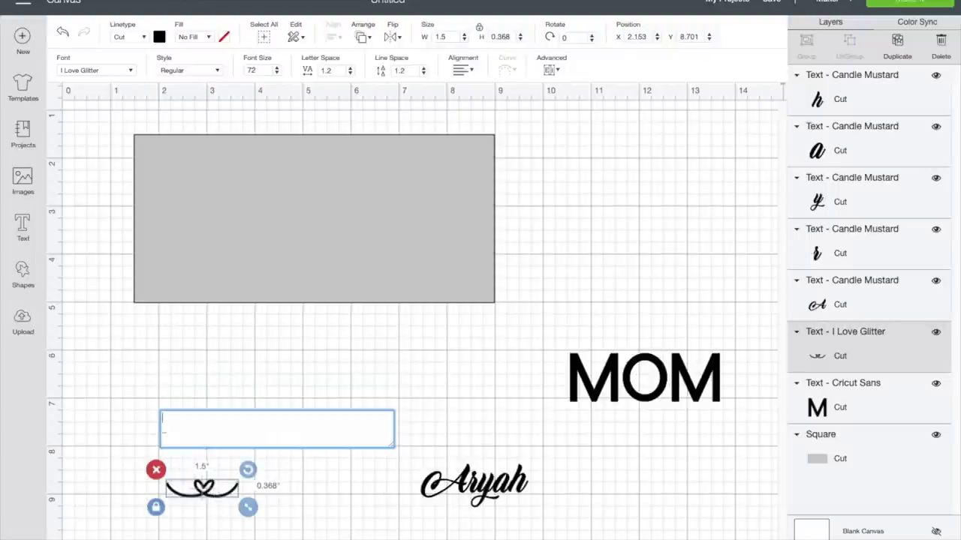
click(333, 536)
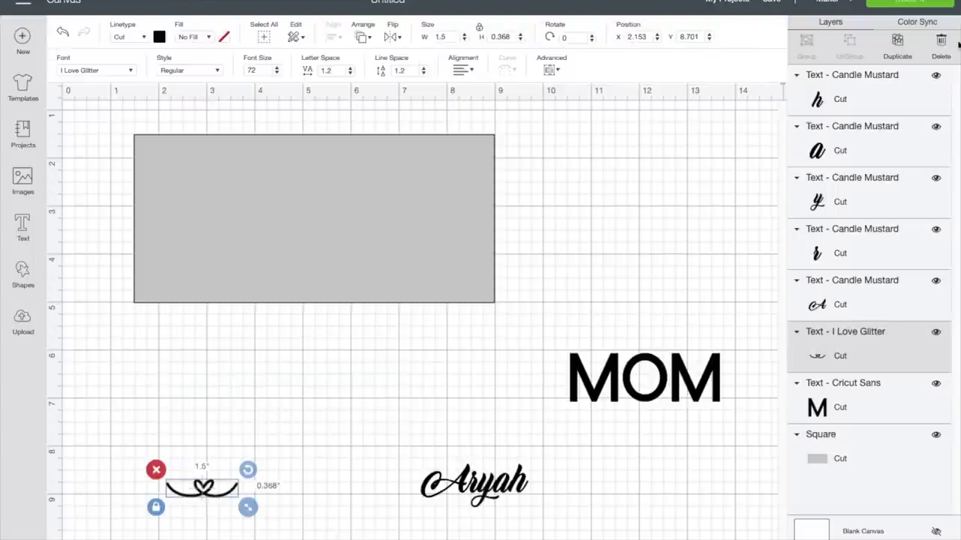
Step: Duplicate the heart flourish and place one copy against each end of the name
click(898, 45)
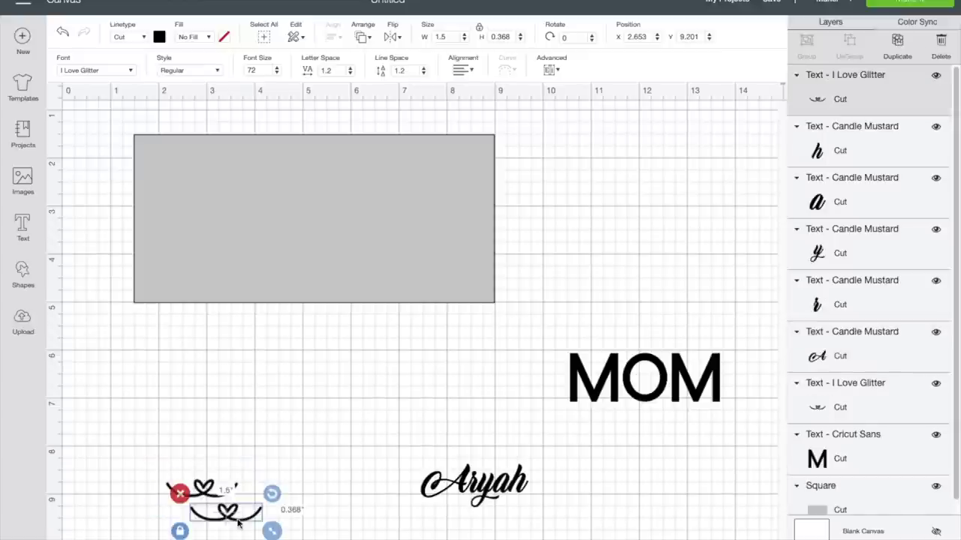
drag(231, 518, 568, 493)
drag(206, 493, 390, 491)
click(614, 533)
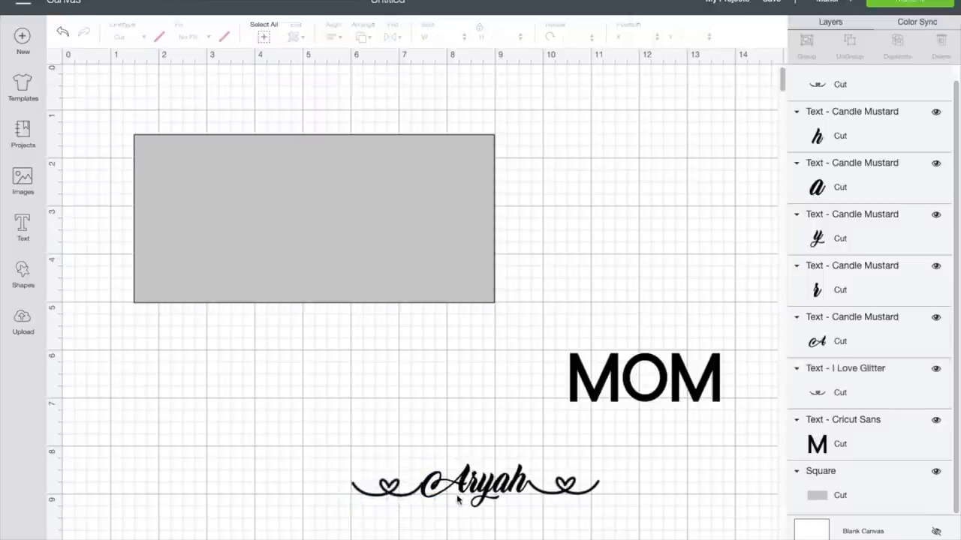
Step: Search the fonts for "bold" and change the MOM text to Eagle Bold
click(606, 399)
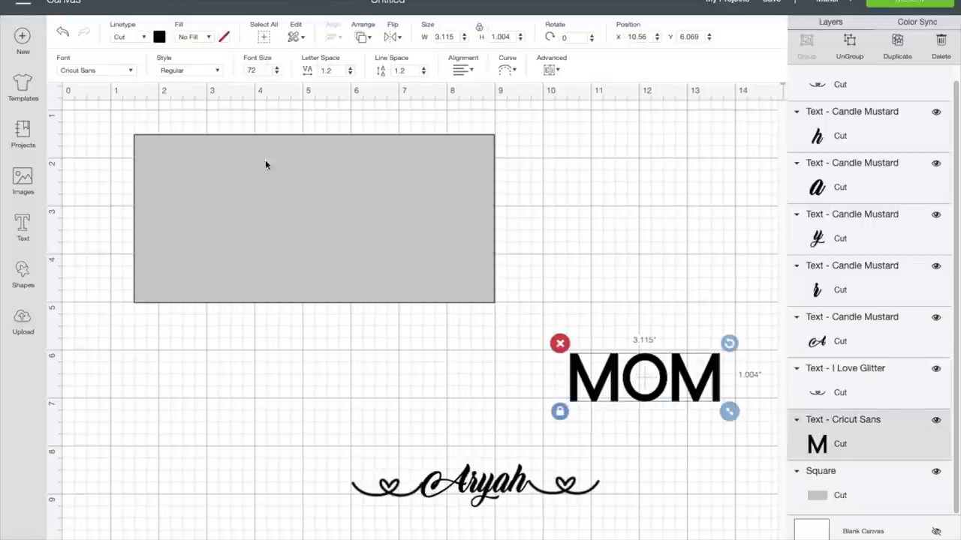
click(129, 70)
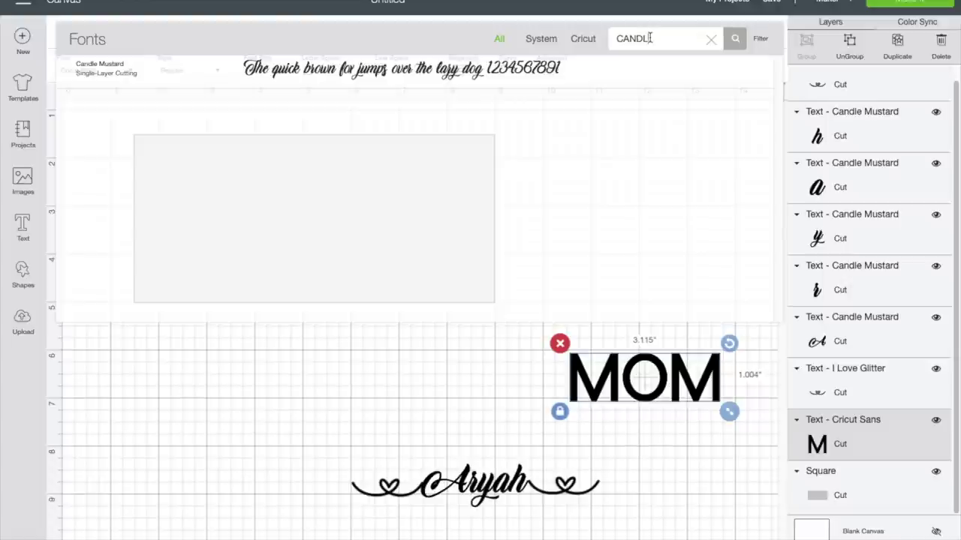
key(BackSpace)
key(BackSpace)
key(BackSpace)
key(BackSpace)
key(BackSpace)
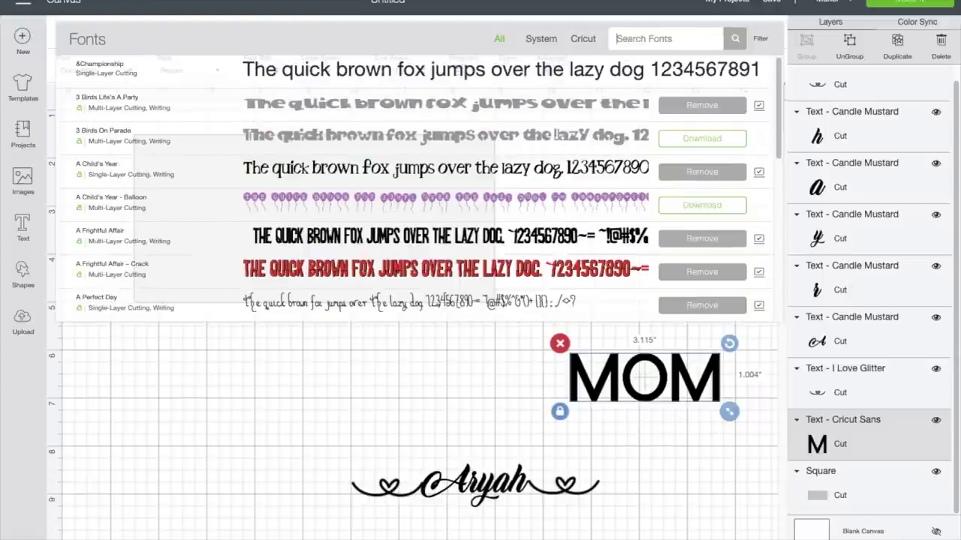
text(bold)
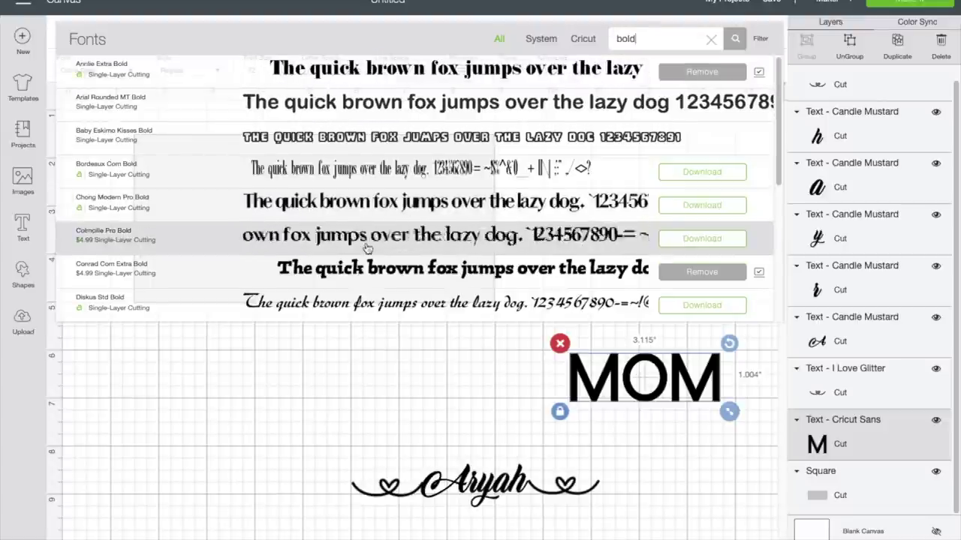
scroll(360, 272, down, 1)
scroll(361, 272, down, 3)
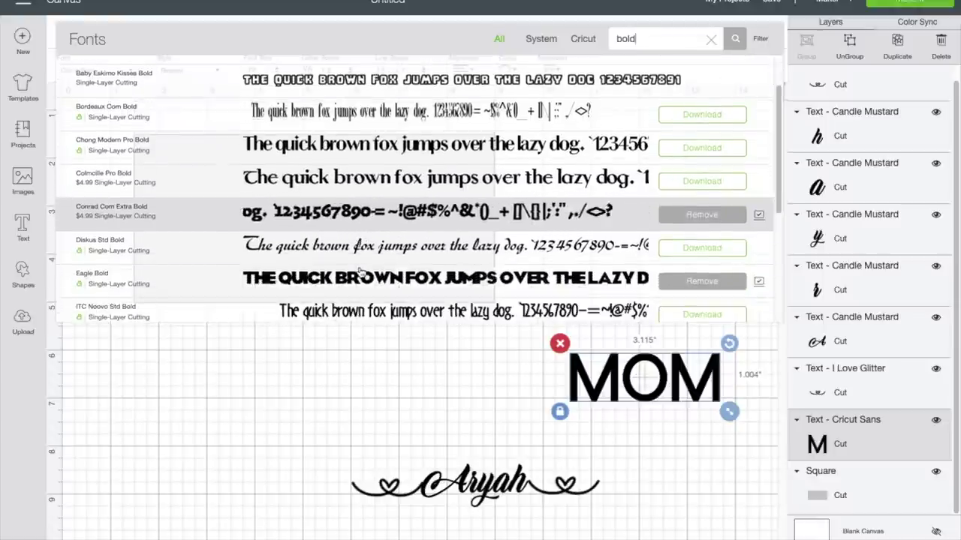
click(361, 278)
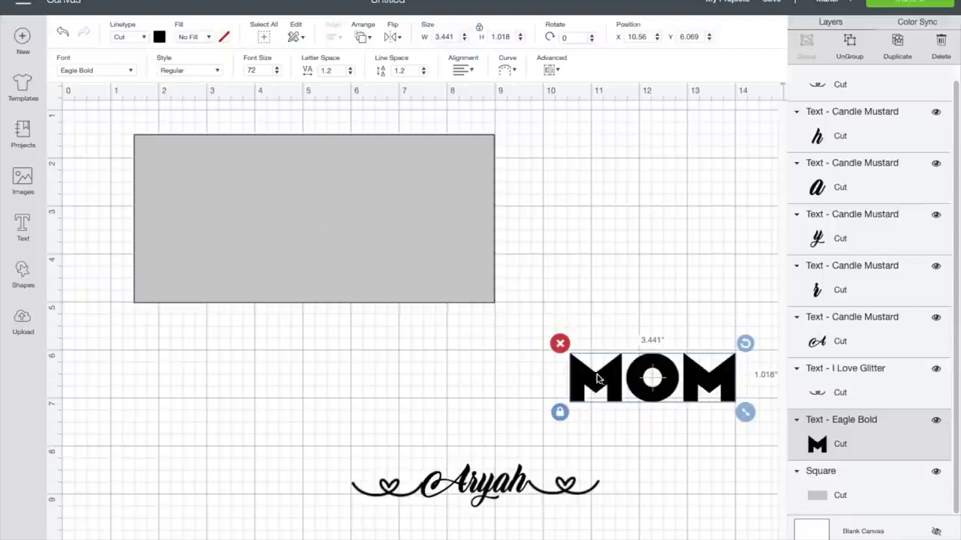
Step: Change the MOM text's font to Impact and move the text closer to the rectangle's lower right corner
click(131, 70)
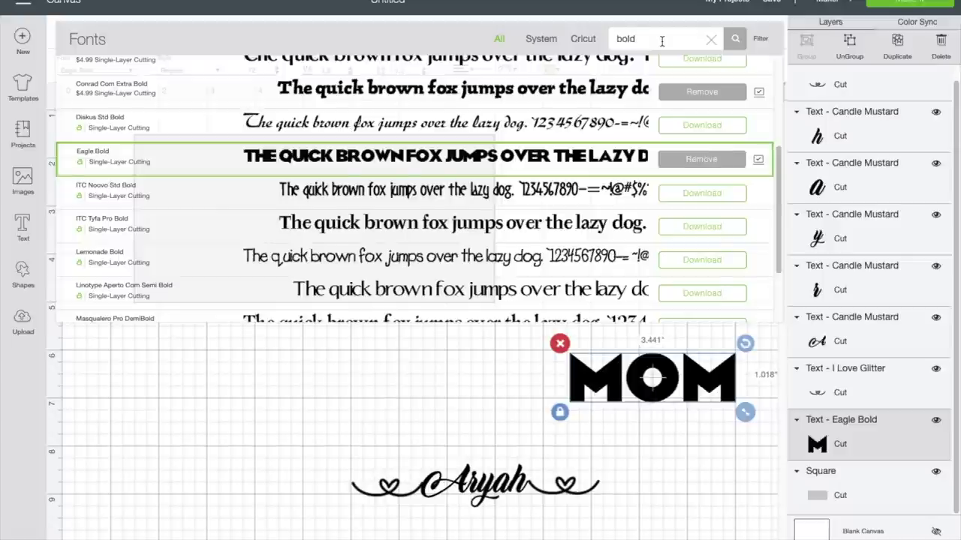
click(711, 39)
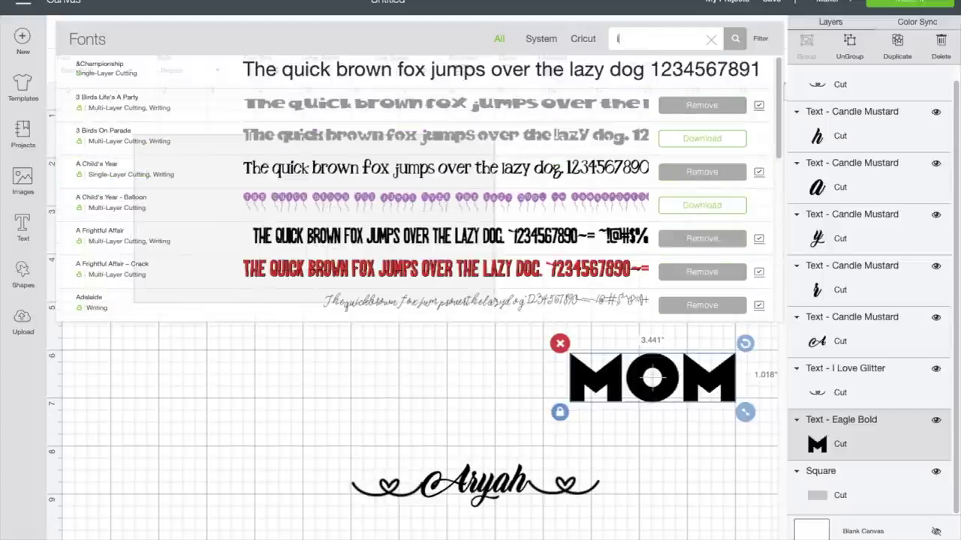
text(impact)
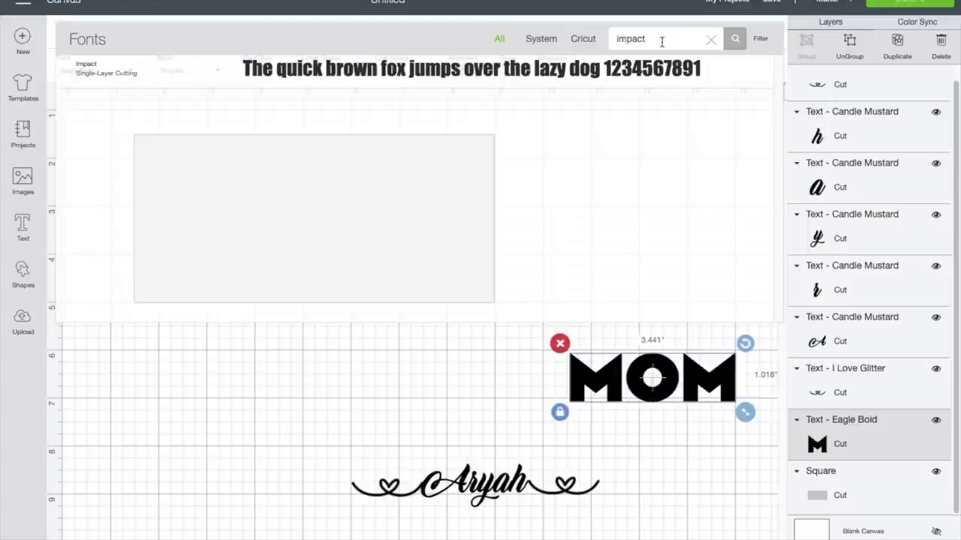
click(533, 82)
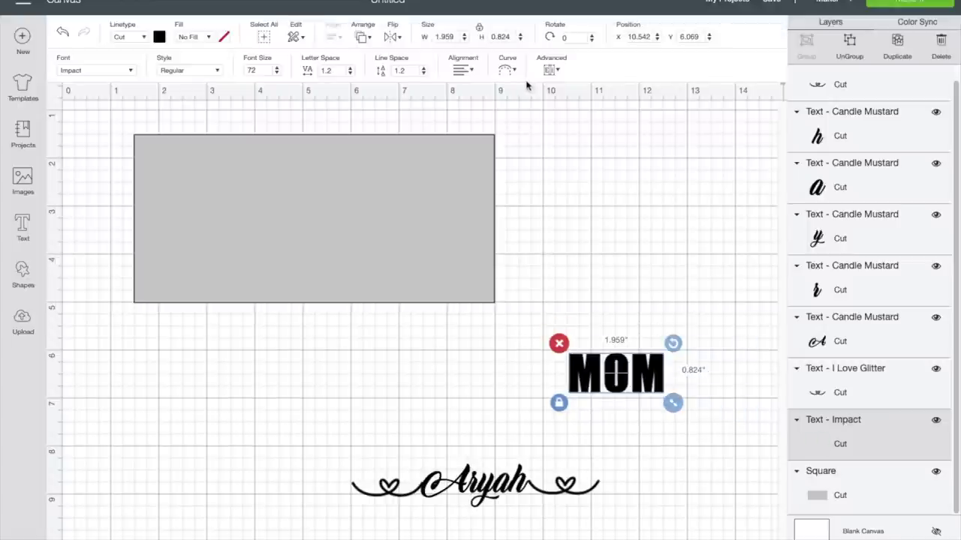
drag(617, 377, 542, 367)
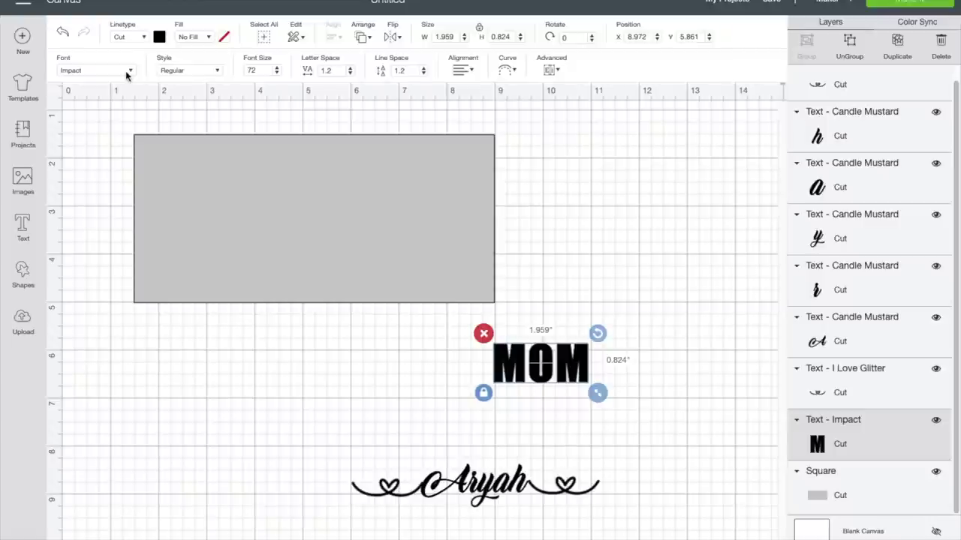
Step: Search the fonts for "bold" again and apply Annlie Extra Bold to the MOM text
click(129, 70)
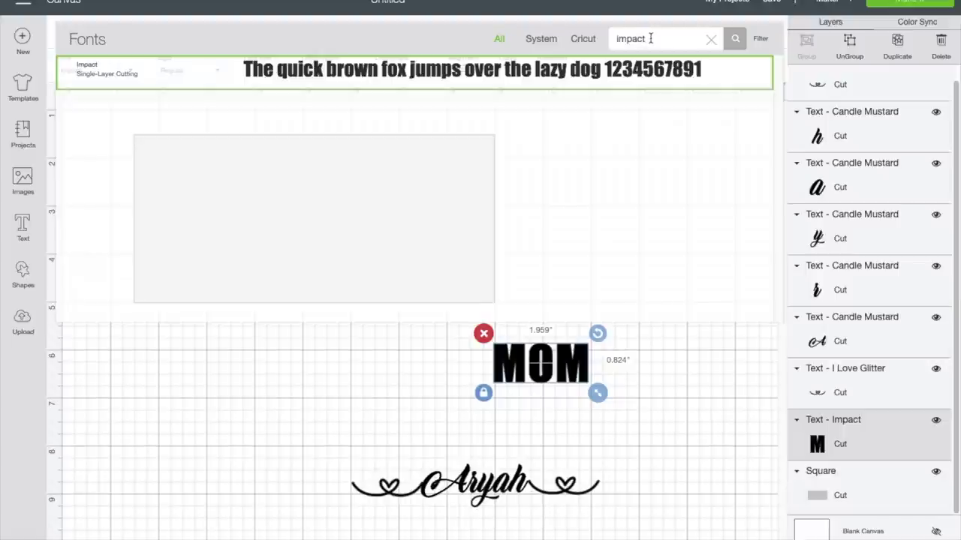
key(BackSpace)
key(BackSpace)
key(BackSpace)
key(BackSpace)
key(BackSpace)
key(BackSpace)
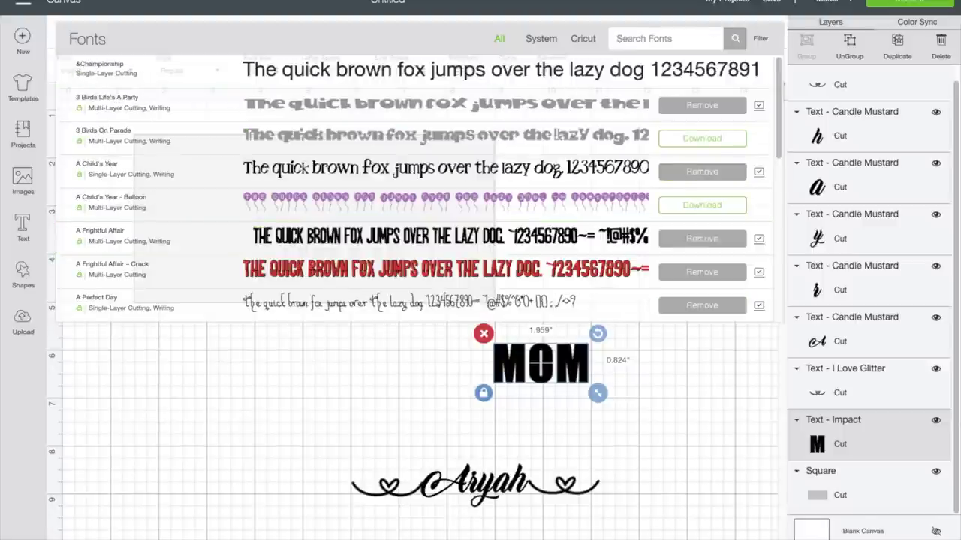
text(b)
key(BackSpace)
text(bol)
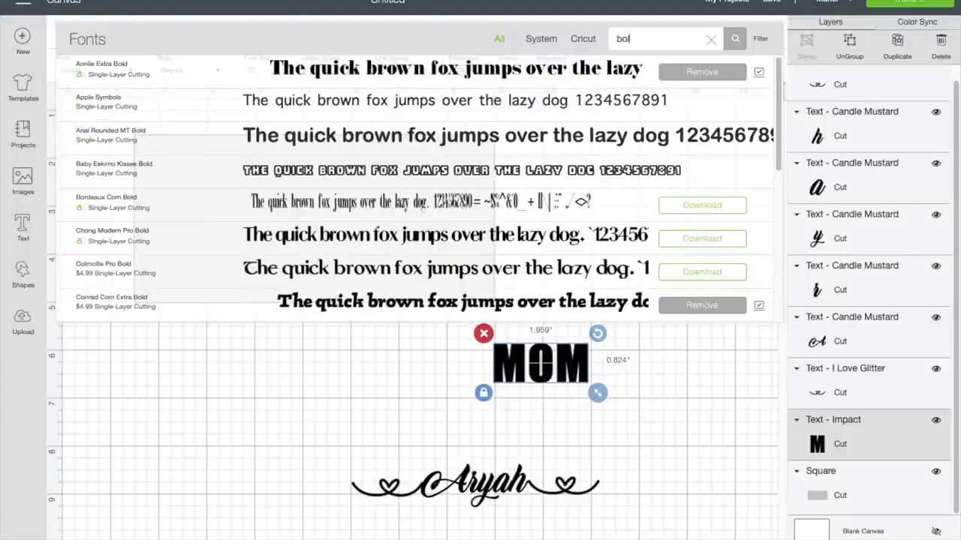
text(d)
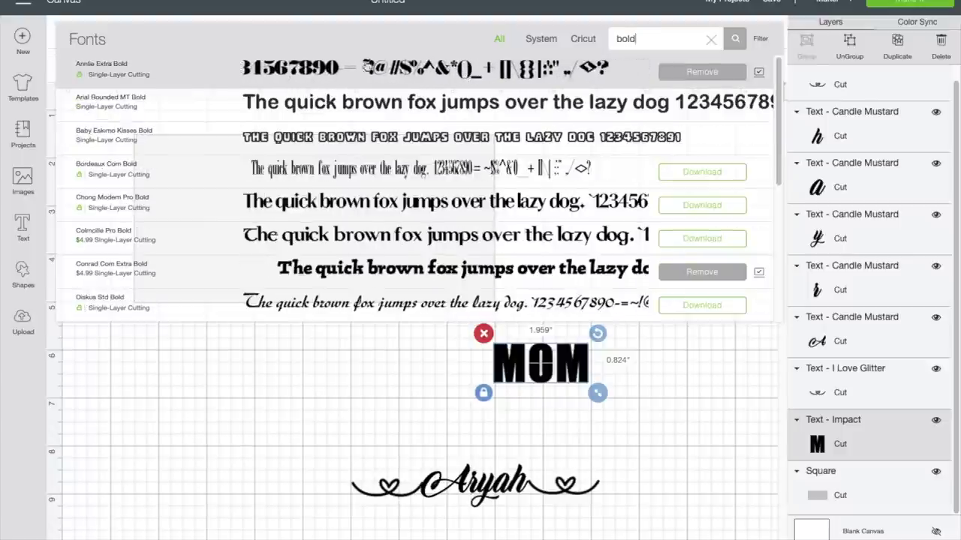
click(293, 69)
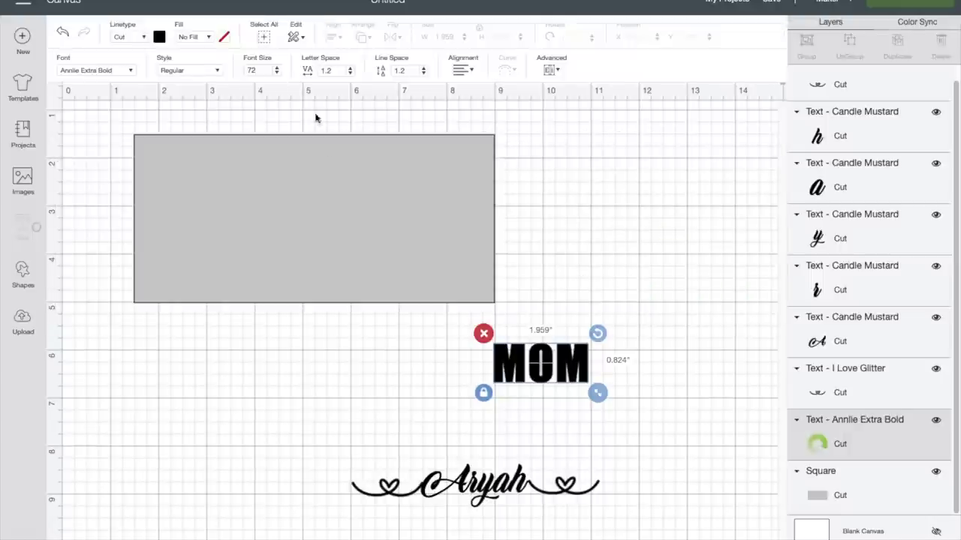
click(707, 450)
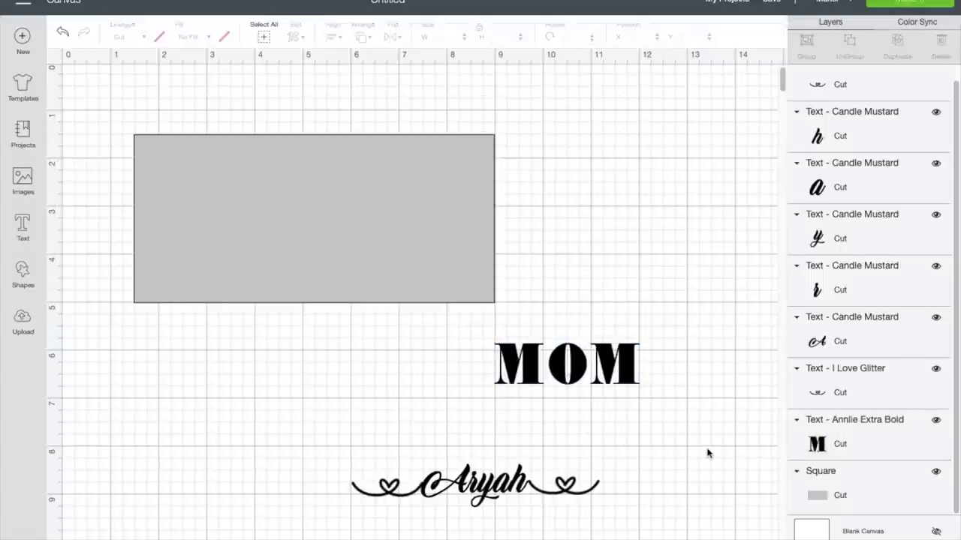
Step: Switch the MOM text's font to Conrad Com Extra Bold
click(601, 377)
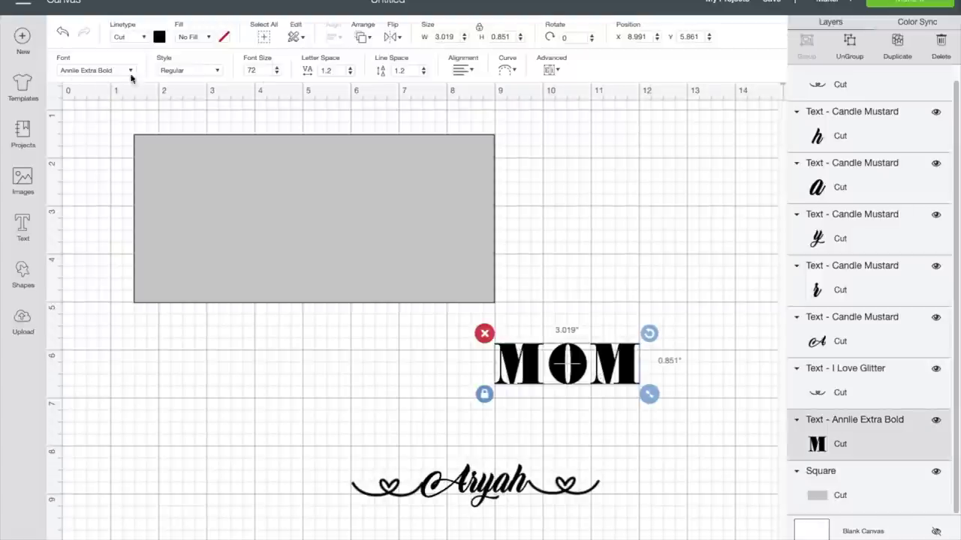
click(131, 71)
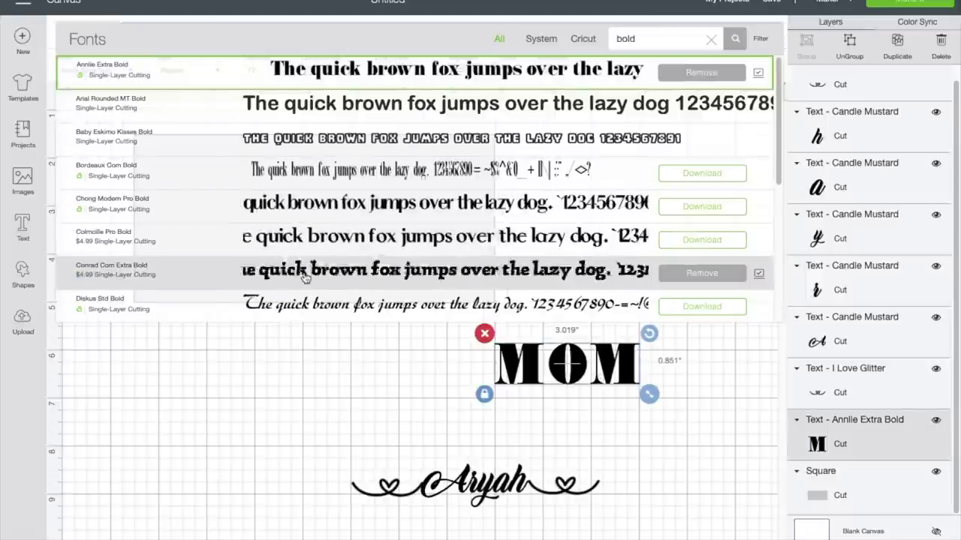
click(304, 274)
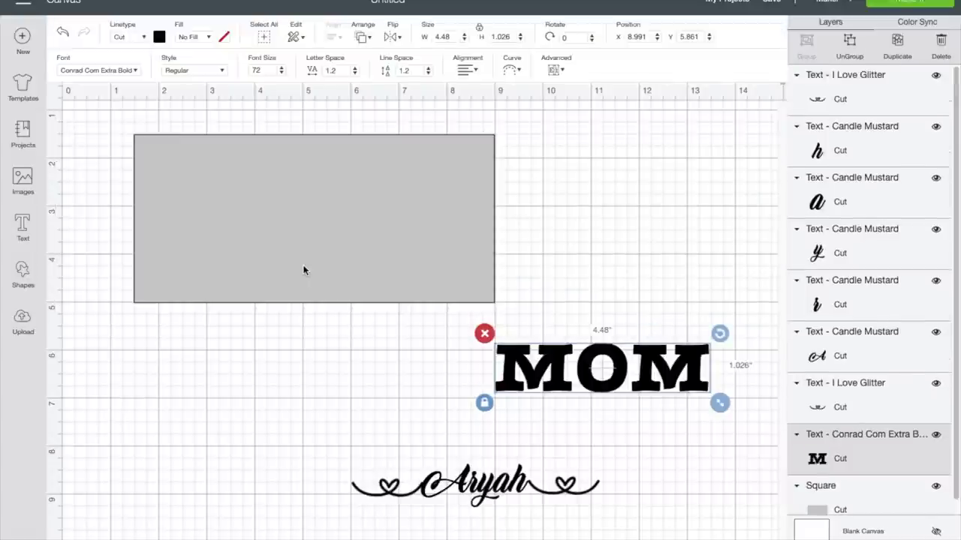
Step: Move the MOM text onto the rectangle, unlock its proportions and stretch it to about 6.7 by 2.3 inches
drag(571, 368, 230, 198)
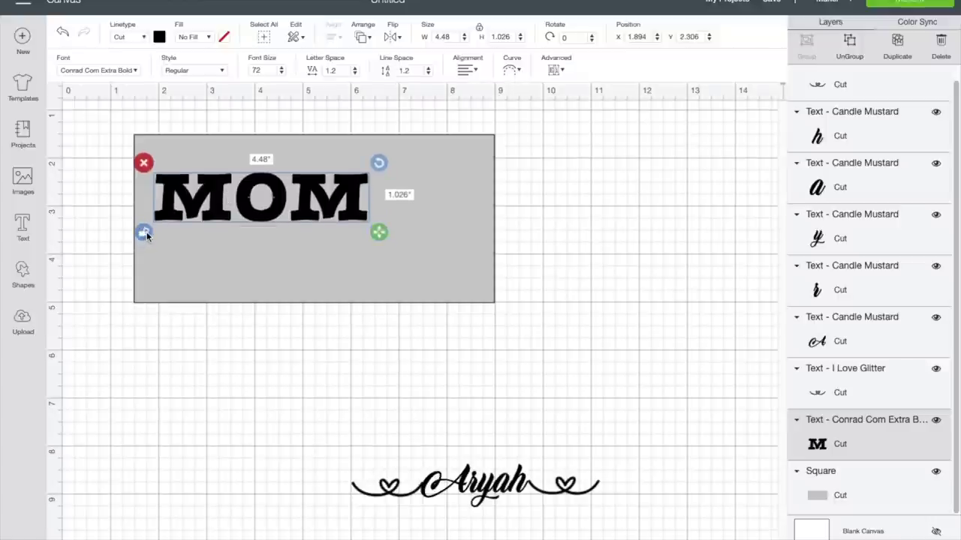
drag(388, 241, 487, 293)
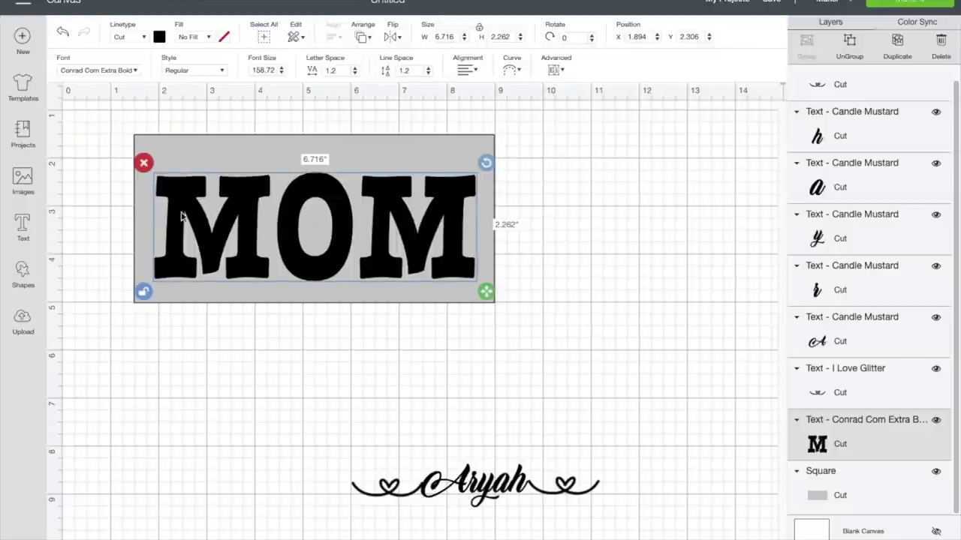
click(584, 279)
click(424, 259)
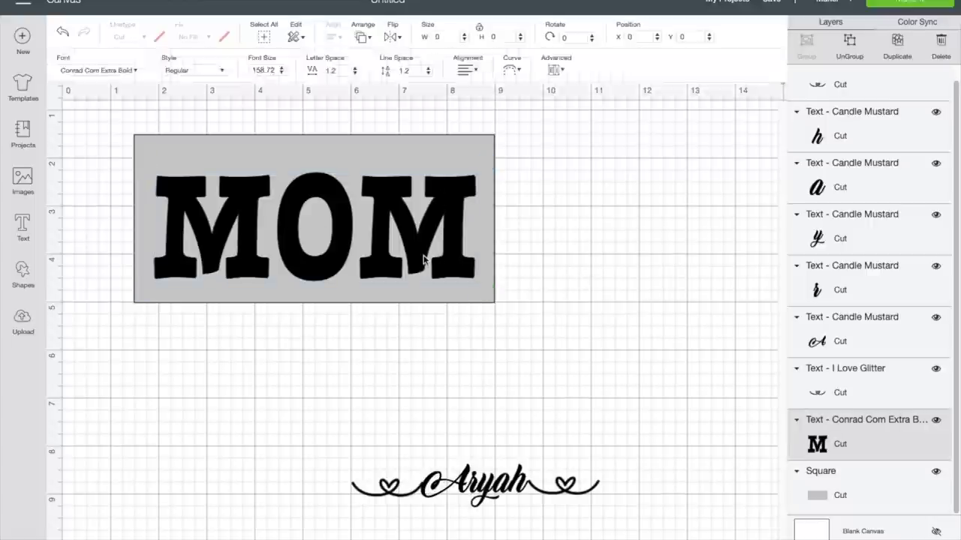
Step: Center the MOM text and the rectangle on each other, both horizontally and vertically
click(558, 217)
drag(103, 97, 486, 278)
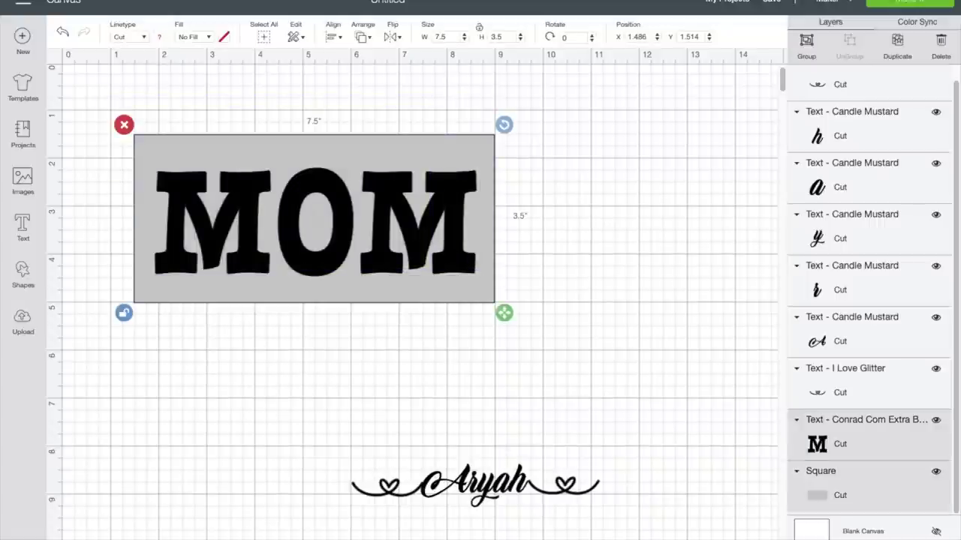
click(340, 43)
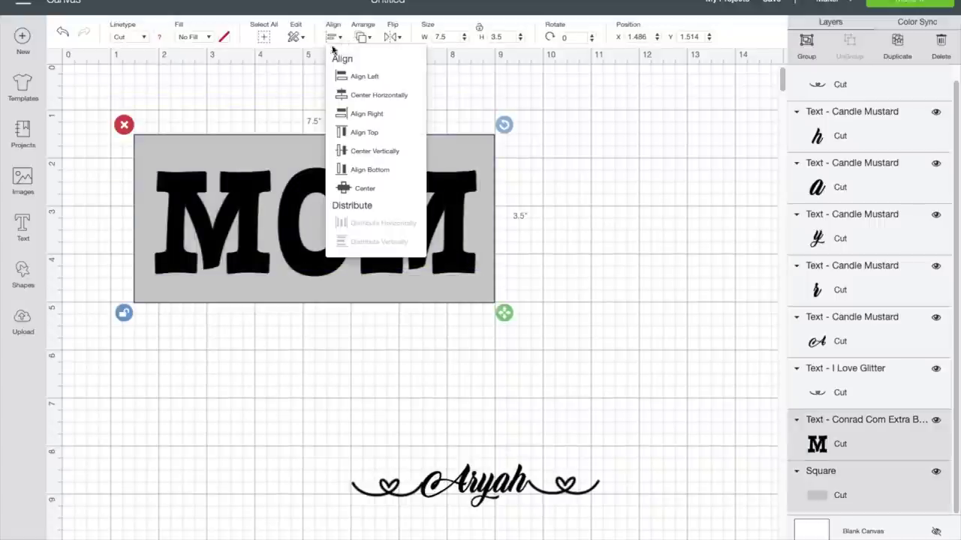
click(381, 191)
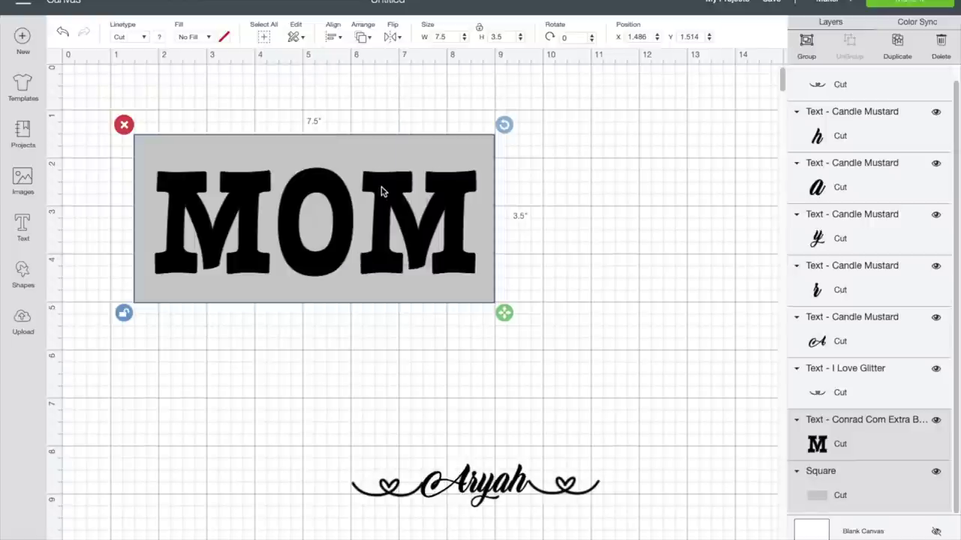
click(612, 216)
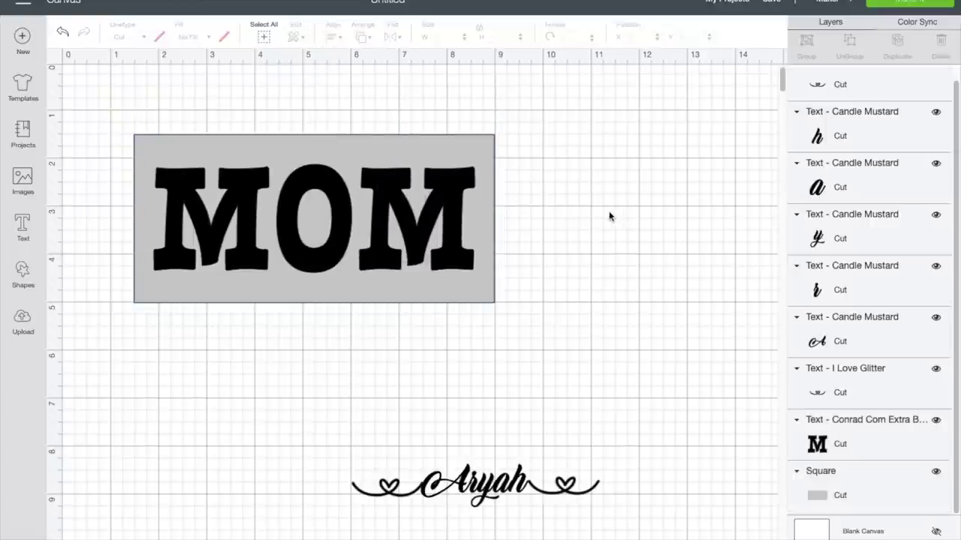
Step: Search the fonts for "time" and change the MOM text to Times
click(330, 263)
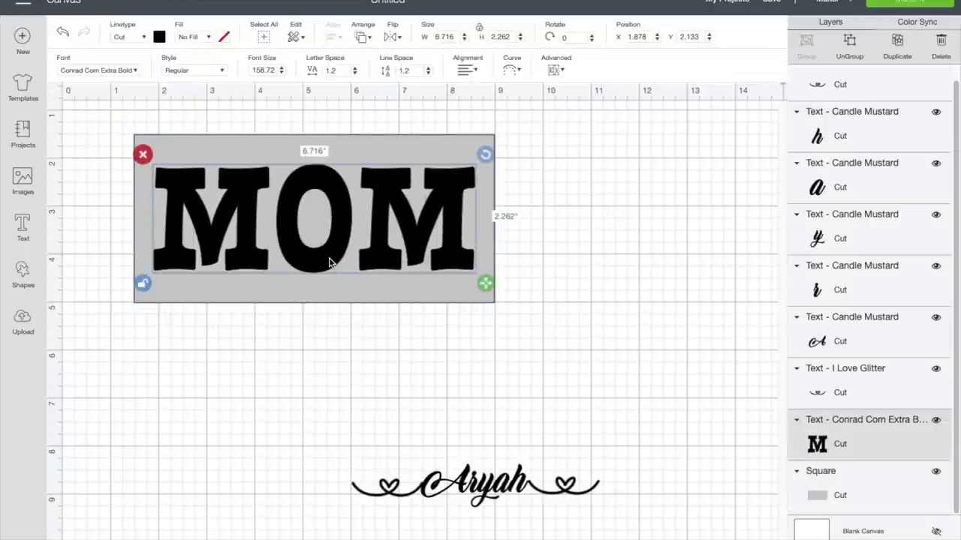
click(135, 71)
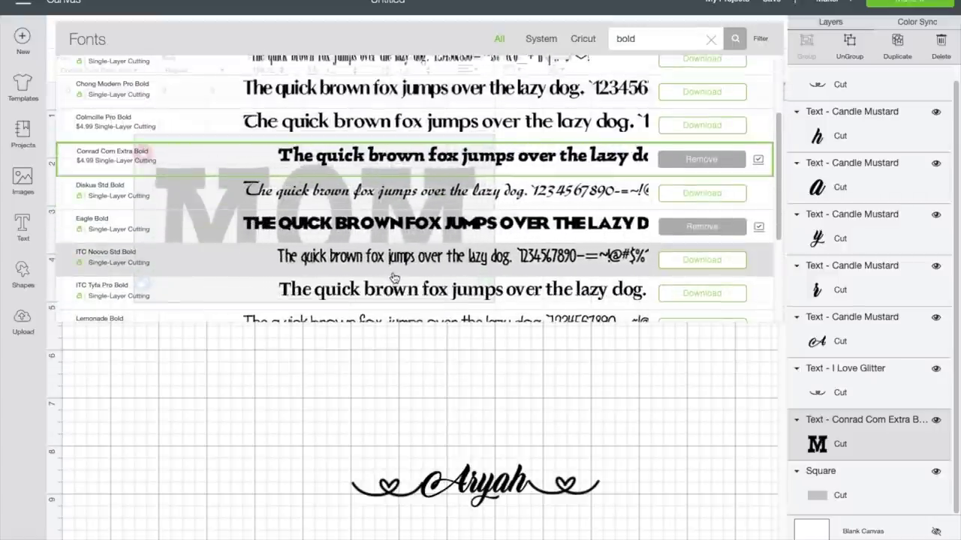
click(640, 37)
text(bold)
key(BackSpace)
key(BackSpace)
key(BackSpace)
key(BackSpace)
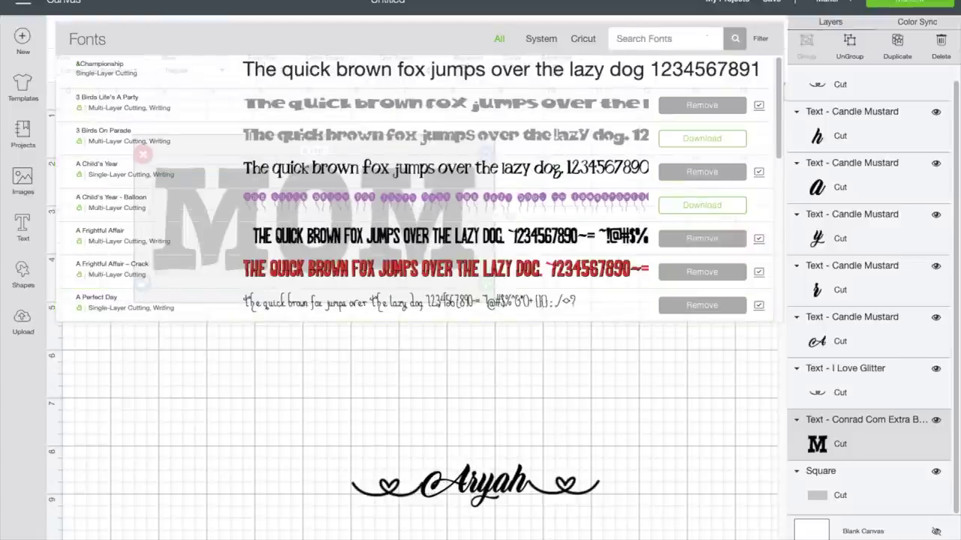
text(ti)
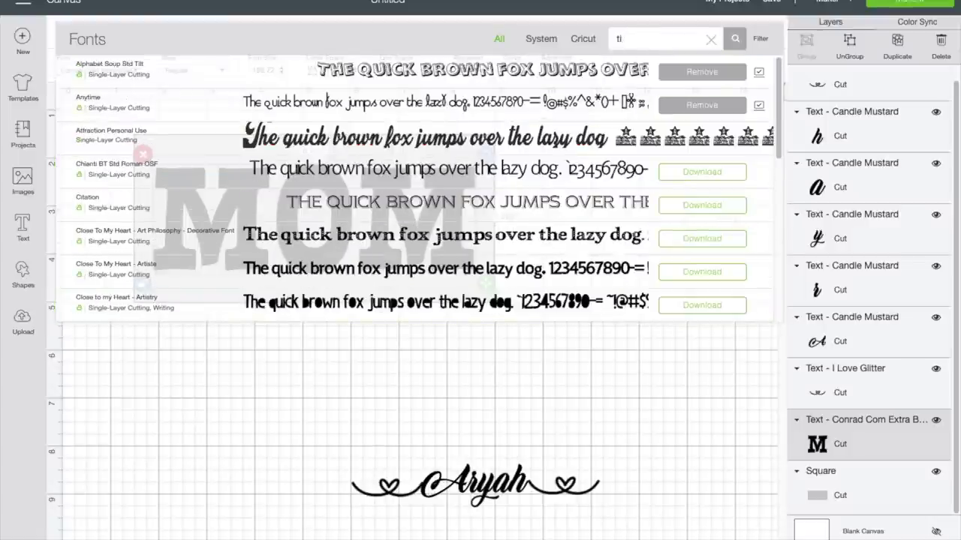
text(e)
key(BackSpace)
text(m)
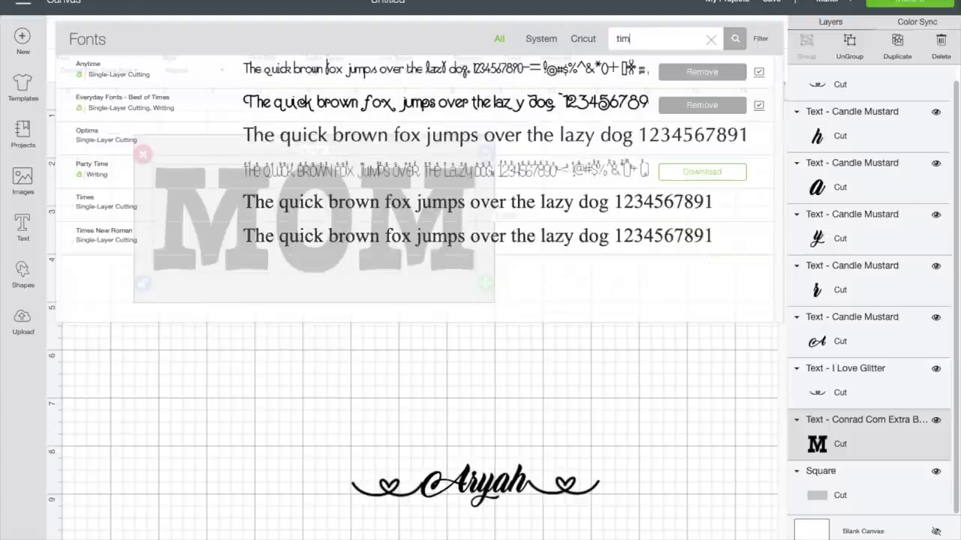
text(e)
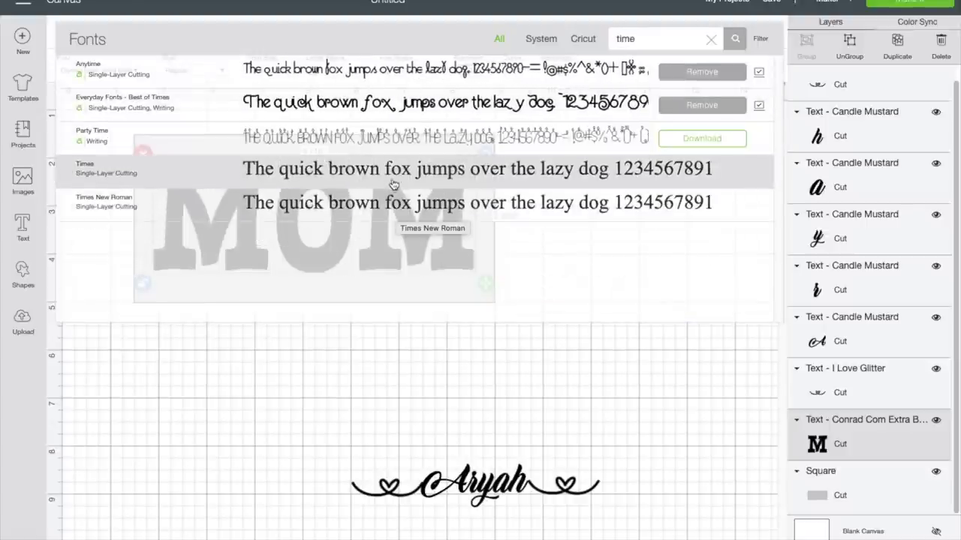
click(390, 179)
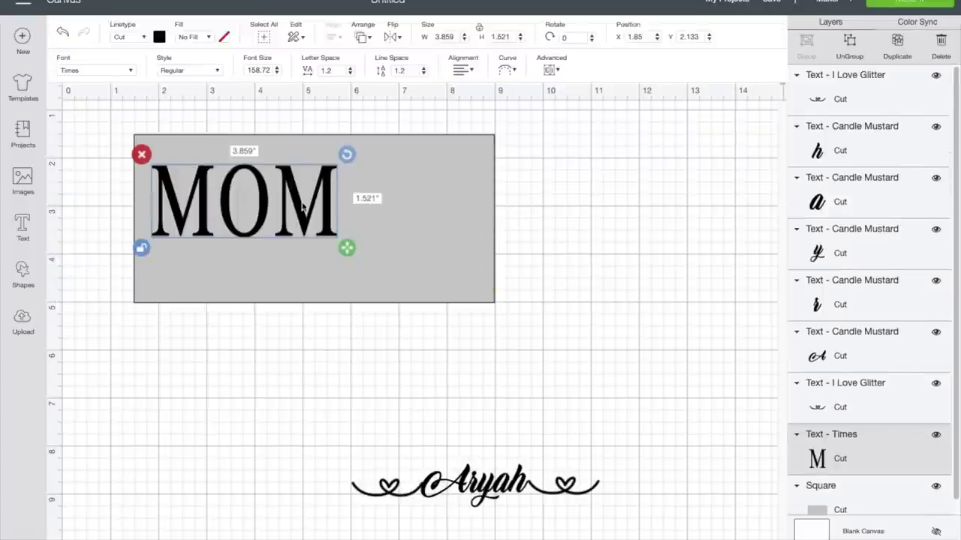
Step: Shift the MOM text toward the middle of the rectangle and stretch it to about 6.0 by 2.5 inches
drag(299, 211, 340, 211)
drag(383, 244, 491, 296)
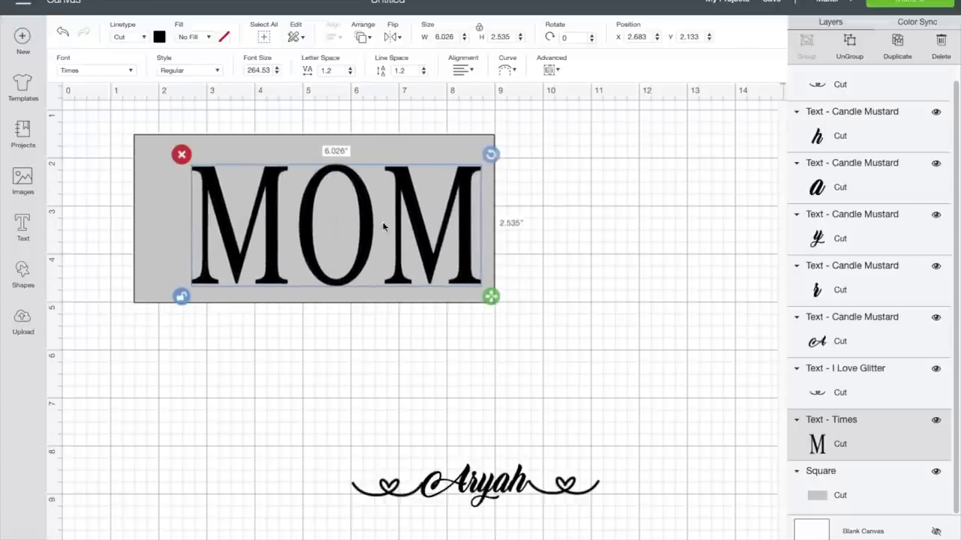
Step: Resize the MOM text to 6.5 by 2.5 inches and position it in the middle of the rectangle
drag(368, 230, 325, 219)
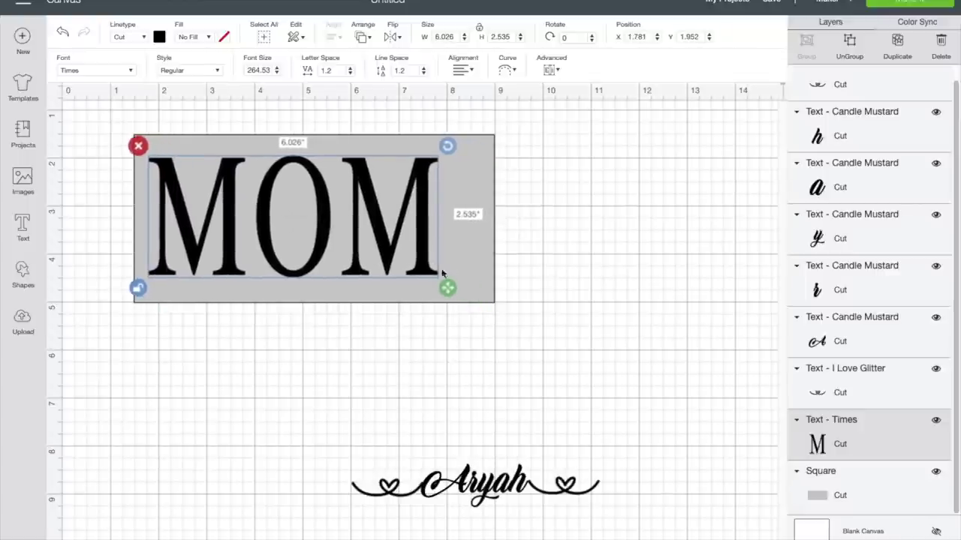
drag(455, 282, 490, 281)
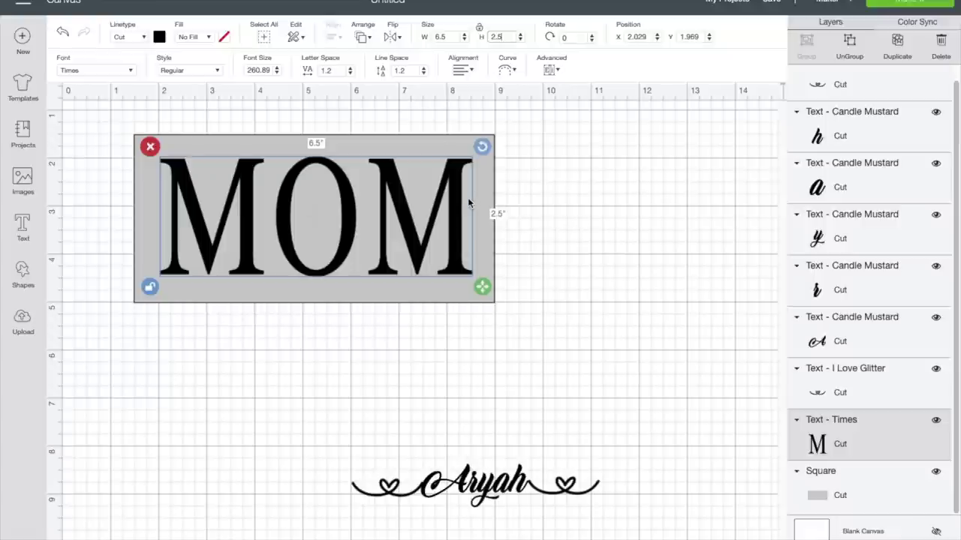
click(606, 259)
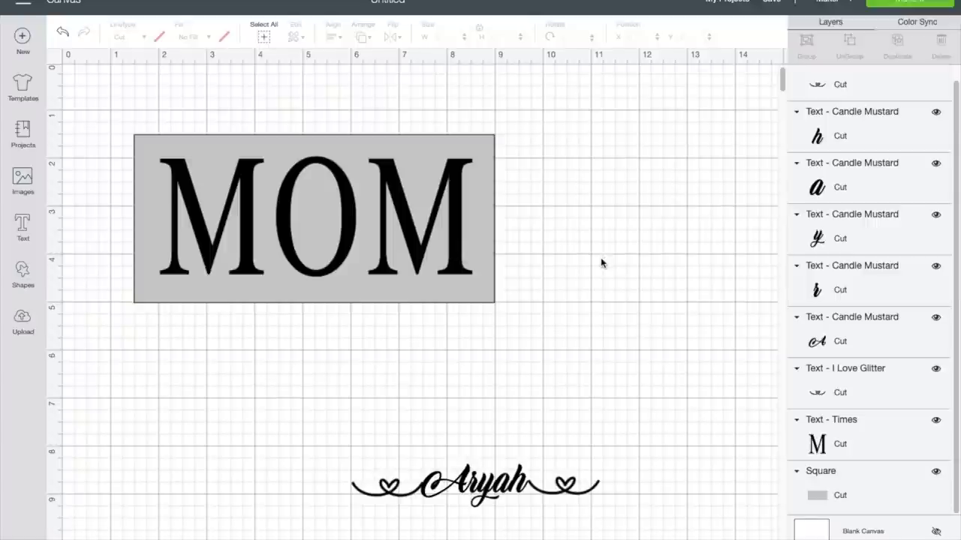
click(502, 492)
click(481, 459)
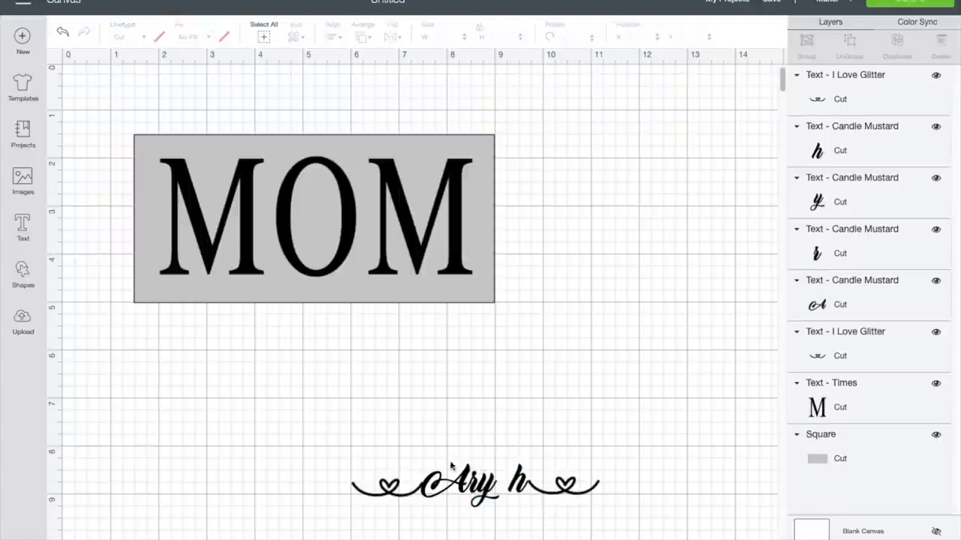
click(63, 33)
Step: Group all letters and heart flourishes of the script name and weld them into one shape
drag(326, 436, 671, 519)
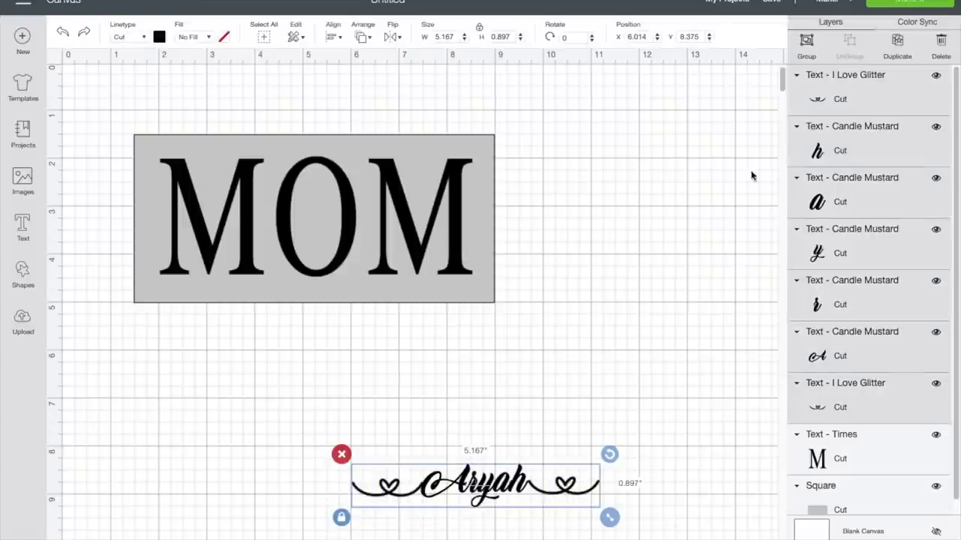
click(807, 41)
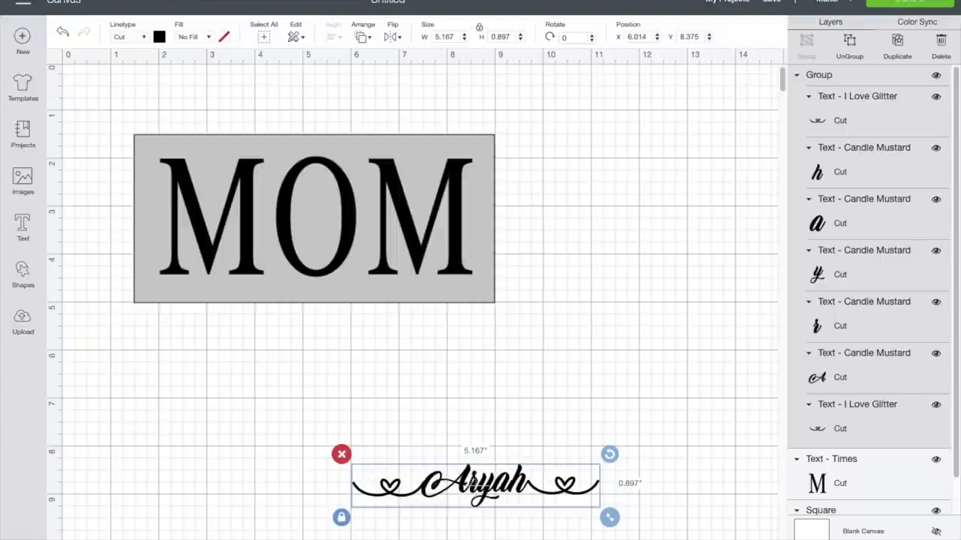
click(870, 539)
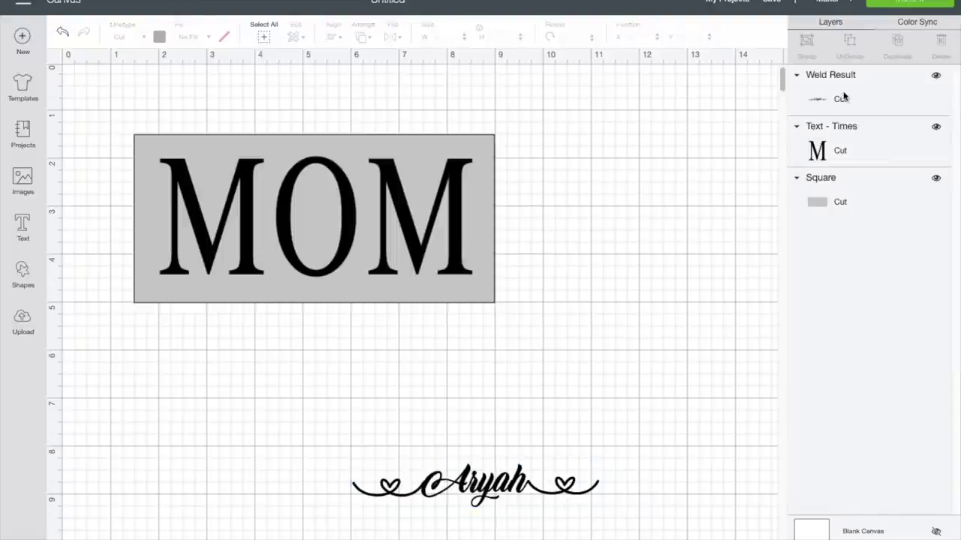
Step: Move the welded script name just below the rectangle and color it purple
drag(502, 486, 316, 405)
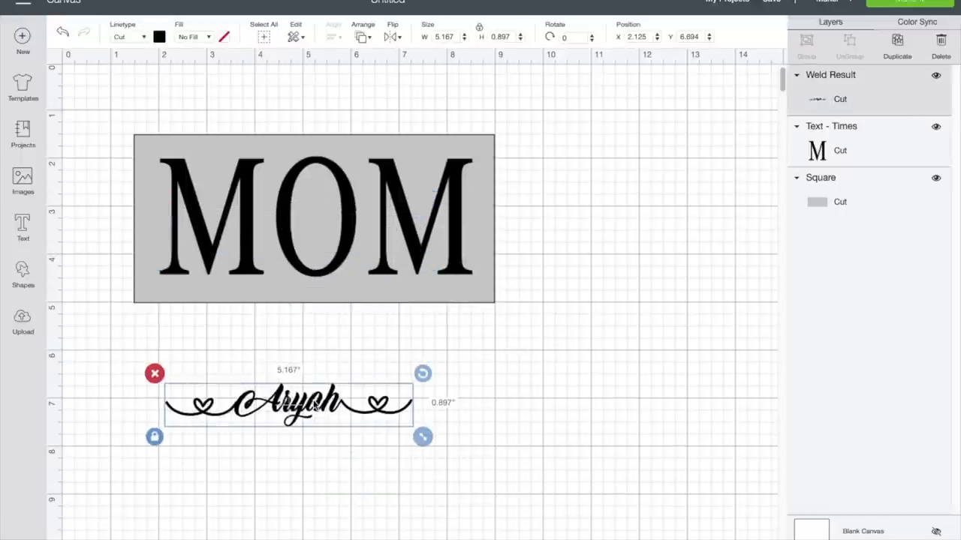
click(158, 38)
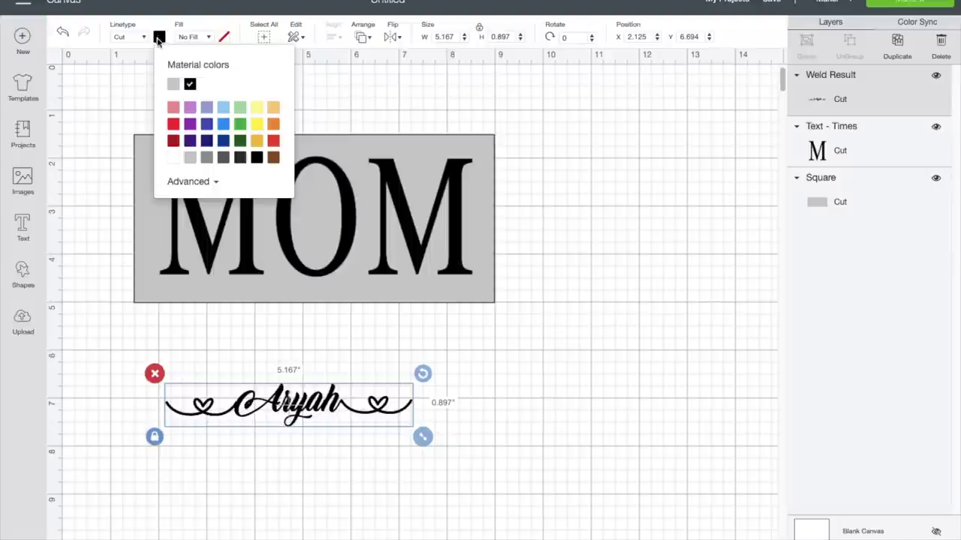
click(193, 126)
Step: Place the welded name across the middle of the MOM text and enlarge it proportionally to about 5.96 inches wide
drag(315, 409, 344, 232)
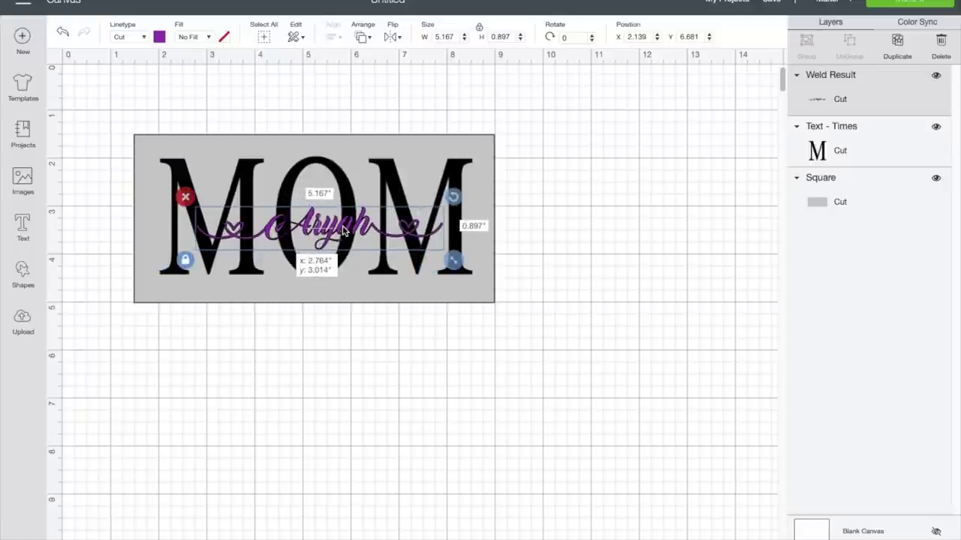
drag(454, 261, 477, 264)
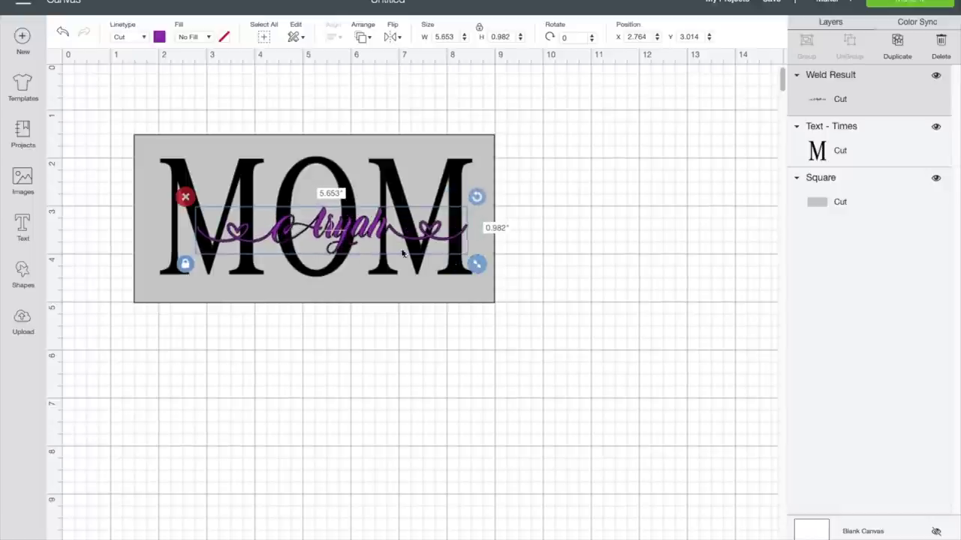
drag(331, 232, 315, 230)
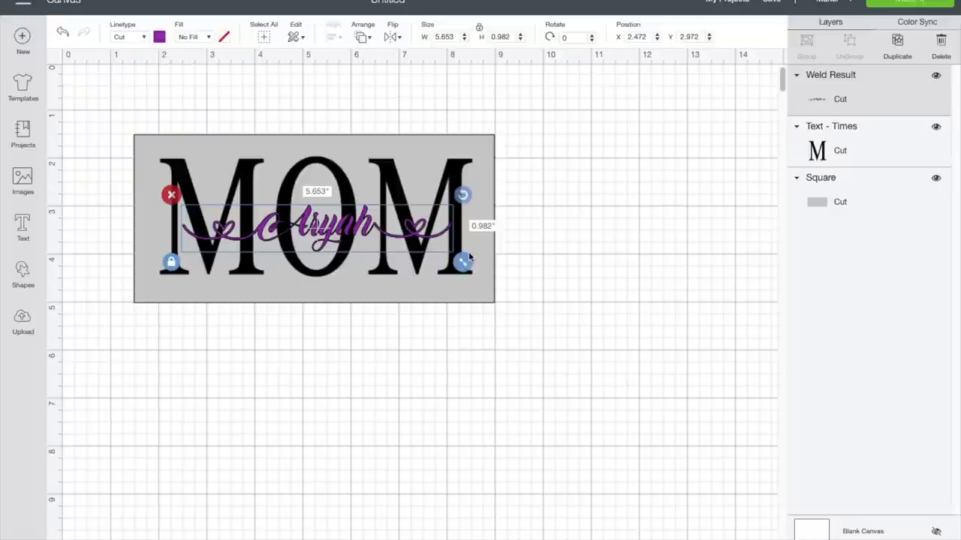
drag(463, 262, 477, 265)
drag(320, 239, 312, 239)
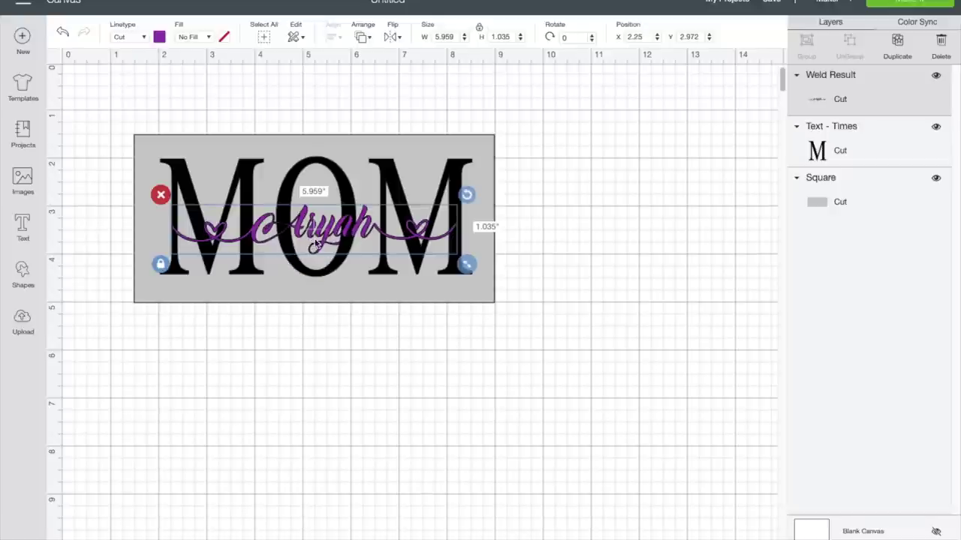
click(587, 298)
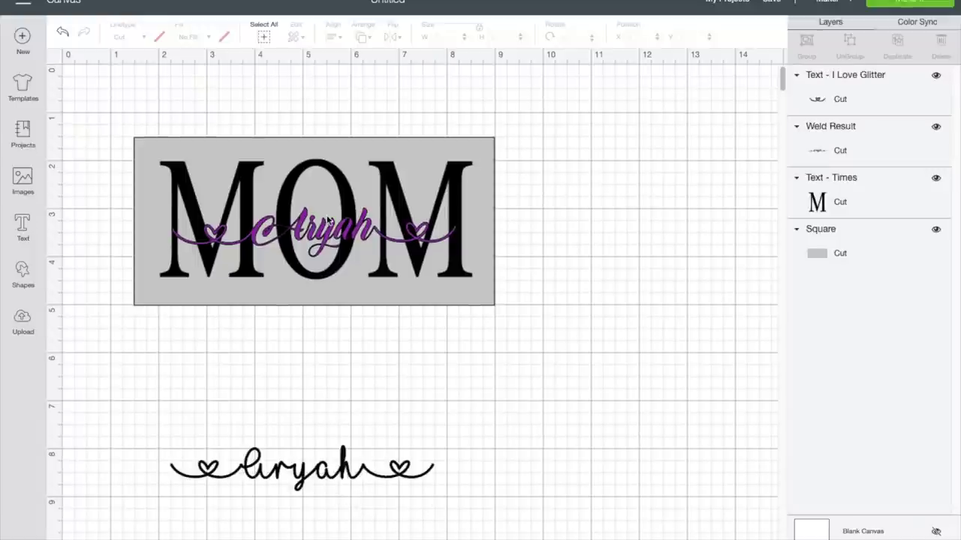
Step: Move the welded purple name off the rectangle and ungroup the second, black script name into separate letters
drag(328, 235, 618, 435)
drag(321, 471, 297, 433)
right_click(296, 433)
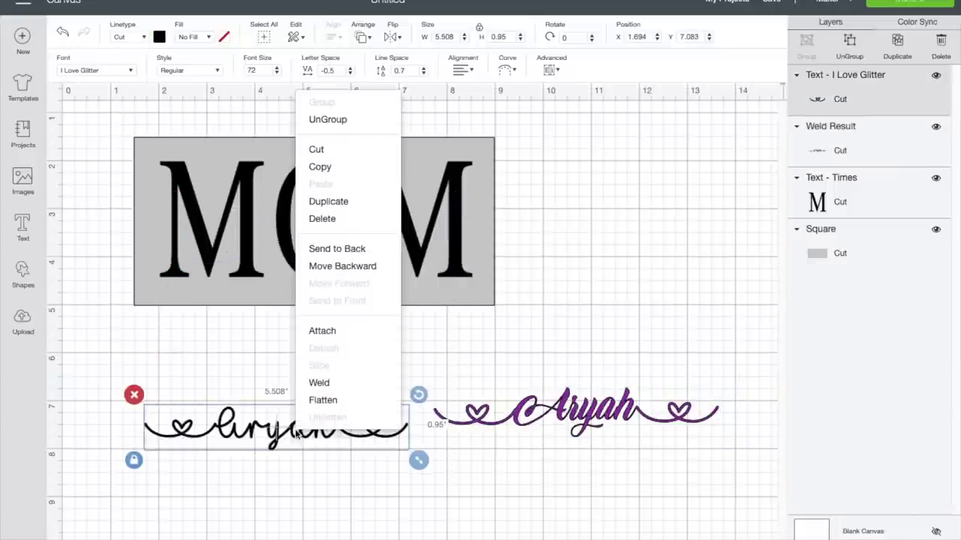
click(352, 130)
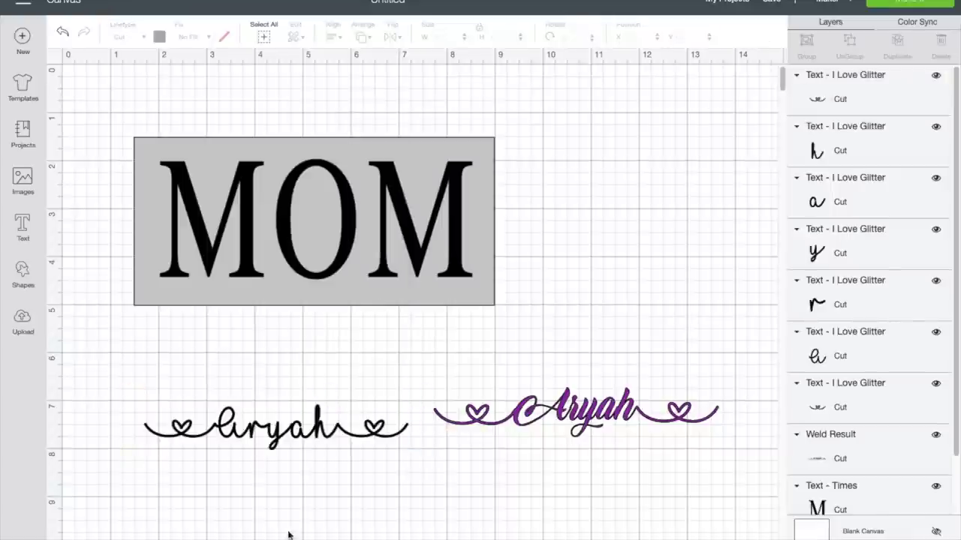
Step: Pull the two heart flourishes away from both ends of the black script name
mouse_move(283, 430)
mouse_down()
mouse_move(289, 398)
mouse_move(301, 392)
mouse_move(287, 428)
mouse_up()
click(346, 504)
drag(360, 426, 383, 428)
drag(188, 434, 167, 437)
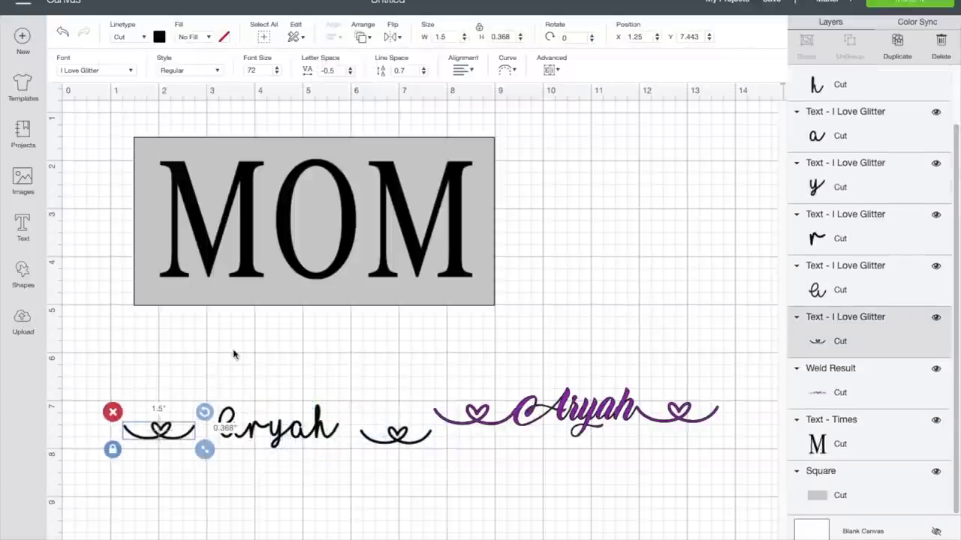
Step: Group the letters of the black name without the flourishes and move the group up between them
click(229, 365)
drag(210, 390, 342, 455)
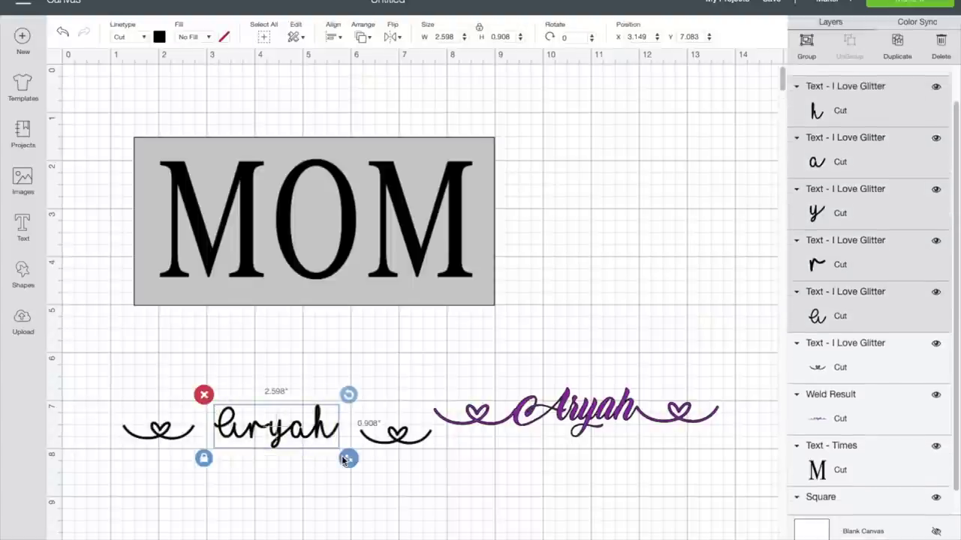
click(805, 42)
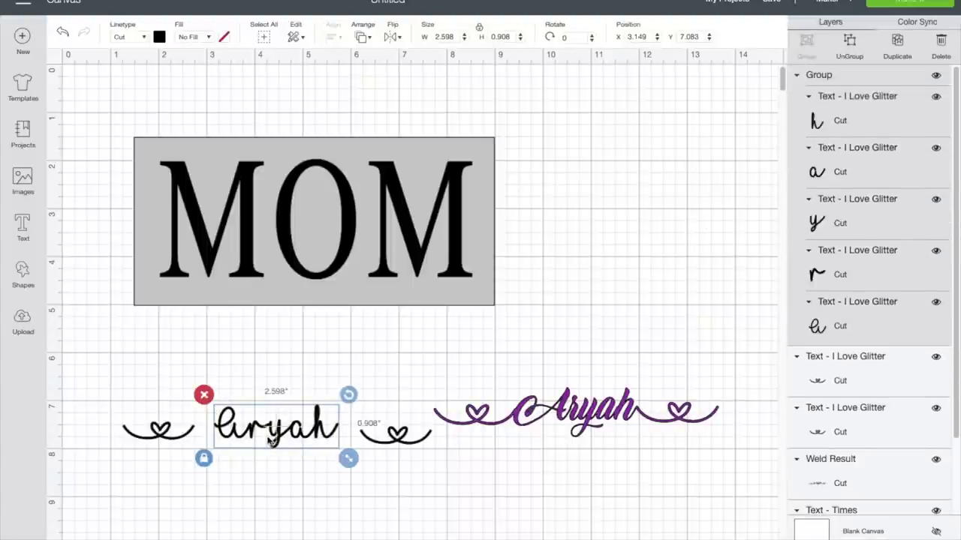
drag(283, 443, 315, 418)
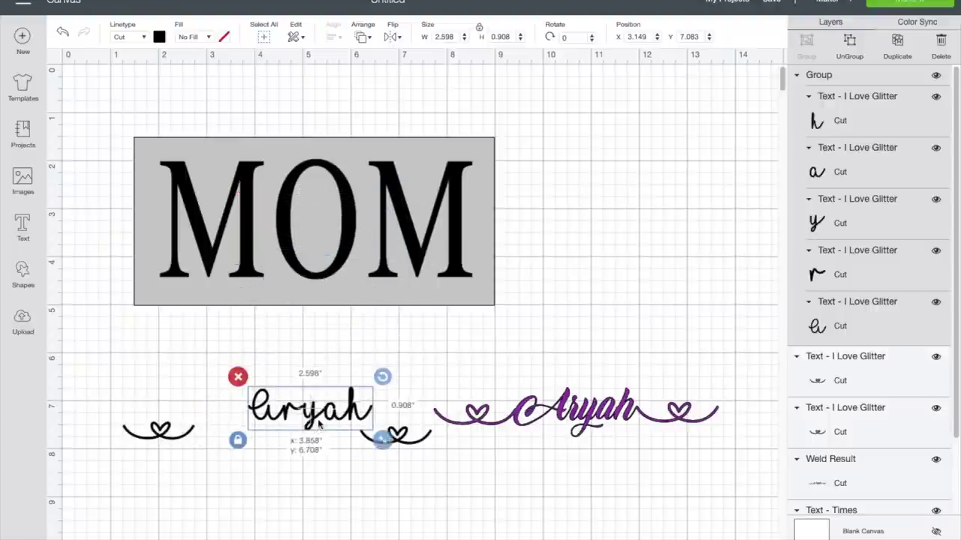
Step: Color the grouped name letters purple and place them over the middle of the MOM text
right_click(315, 417)
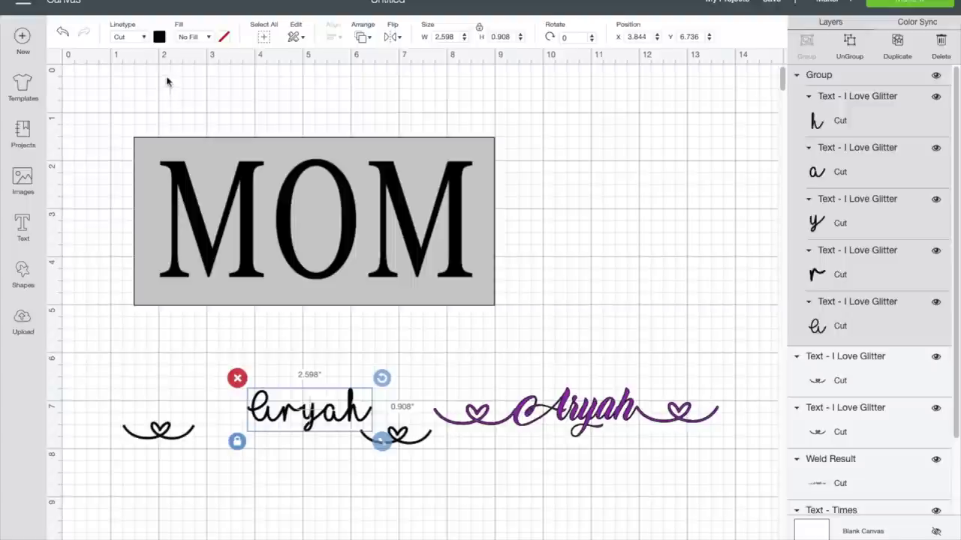
click(157, 38)
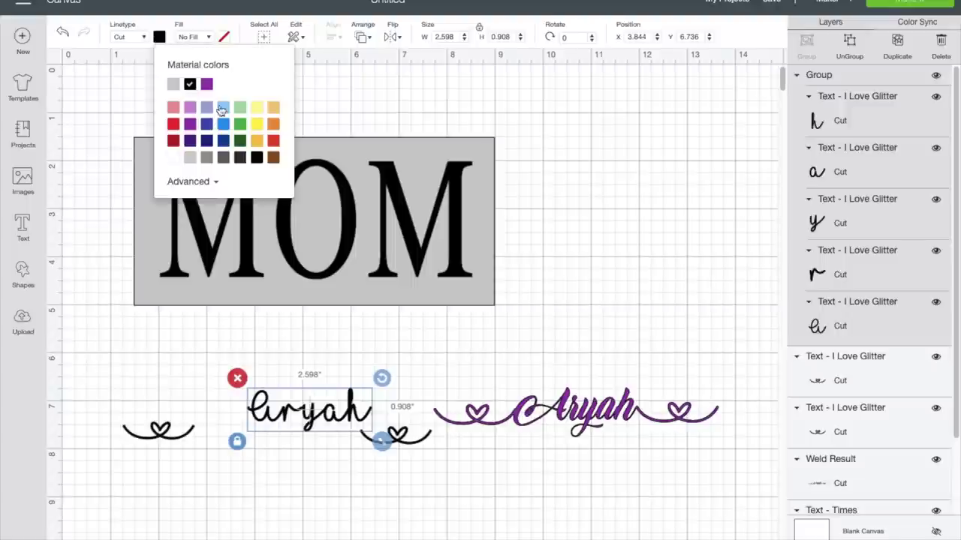
click(206, 86)
drag(300, 409, 316, 236)
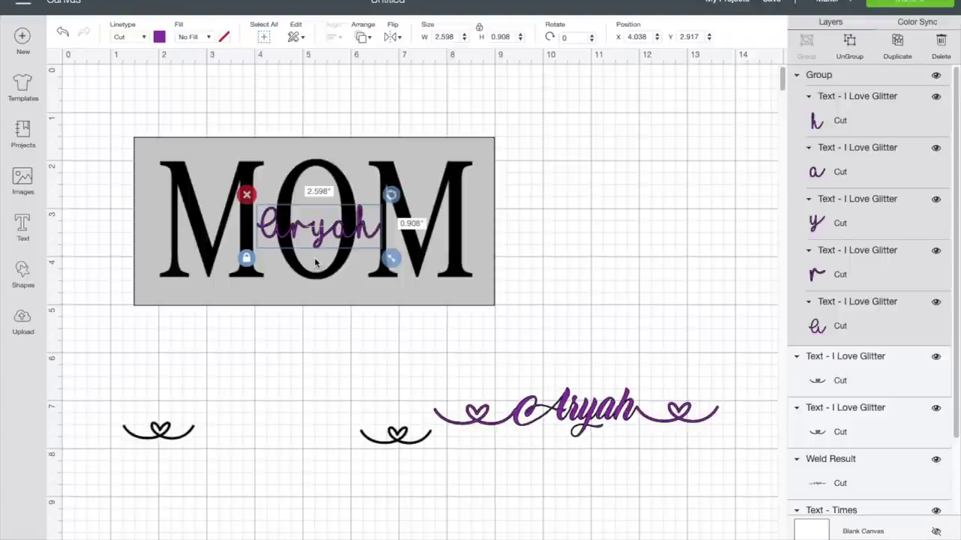
Step: Place one heart flourish over the first M, unlock its proportions and stretch it to about 1.74 by 0.40 inches
click(271, 450)
drag(159, 431, 214, 235)
click(163, 248)
drag(257, 255, 269, 252)
drag(209, 238, 210, 238)
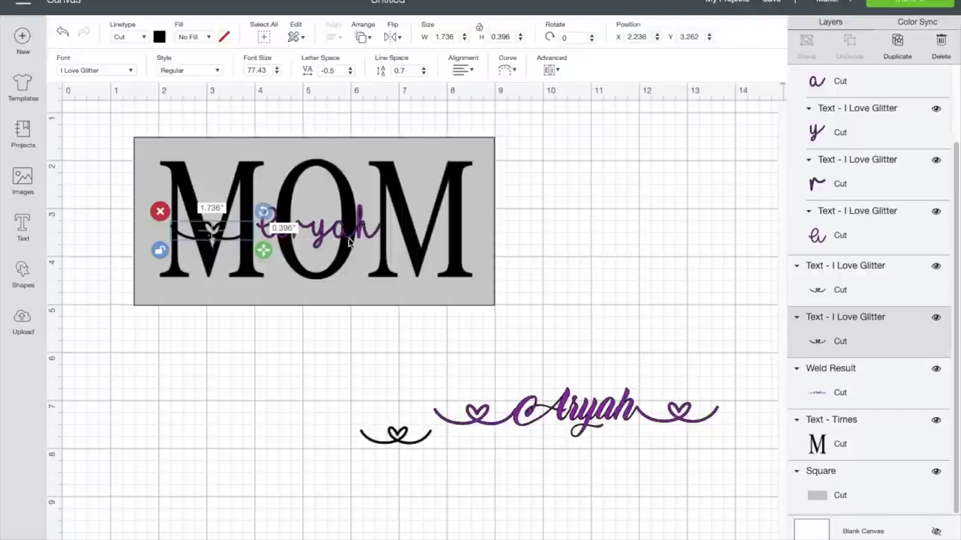
Step: Place the other heart flourish over the last M, unlock its proportions and stretch it to about 1.56 by 0.44 inches
click(270, 229)
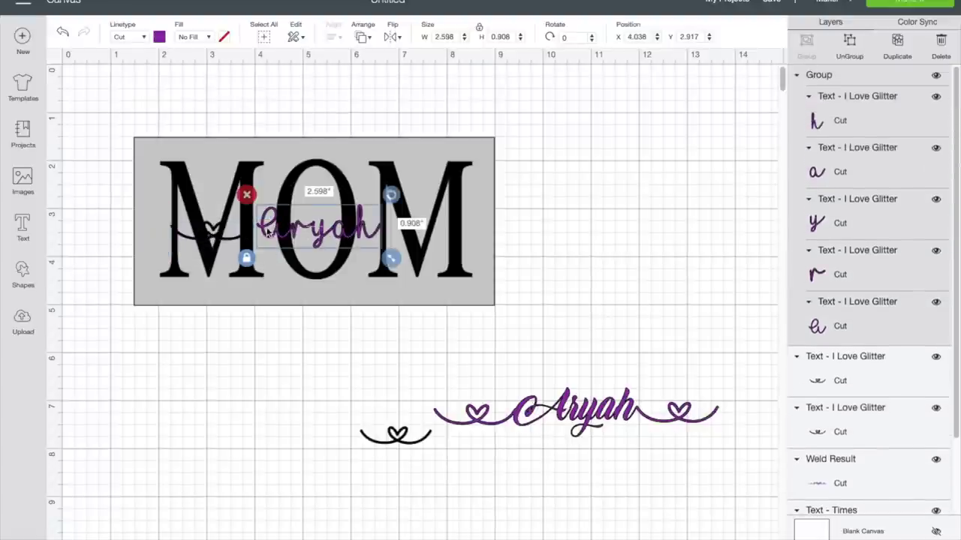
drag(398, 437, 421, 238)
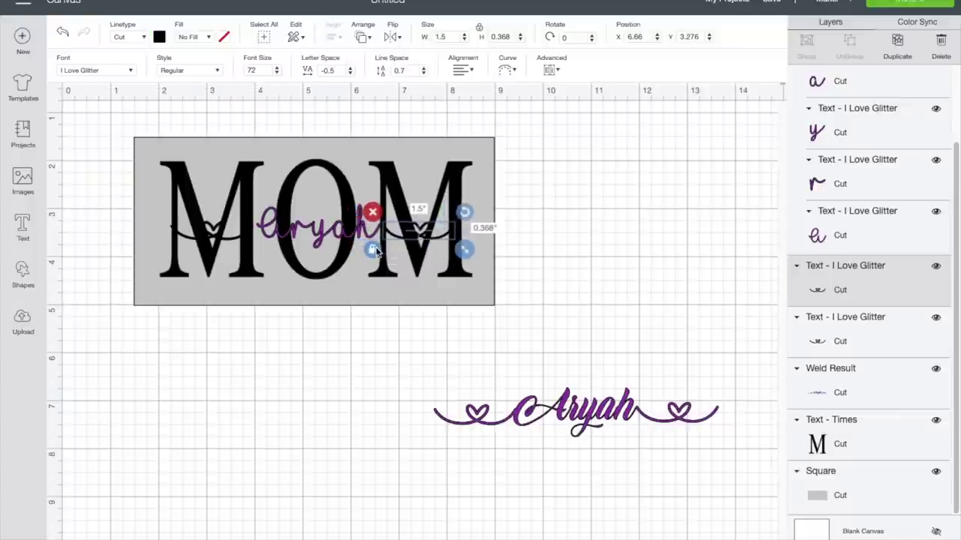
drag(465, 249, 467, 253)
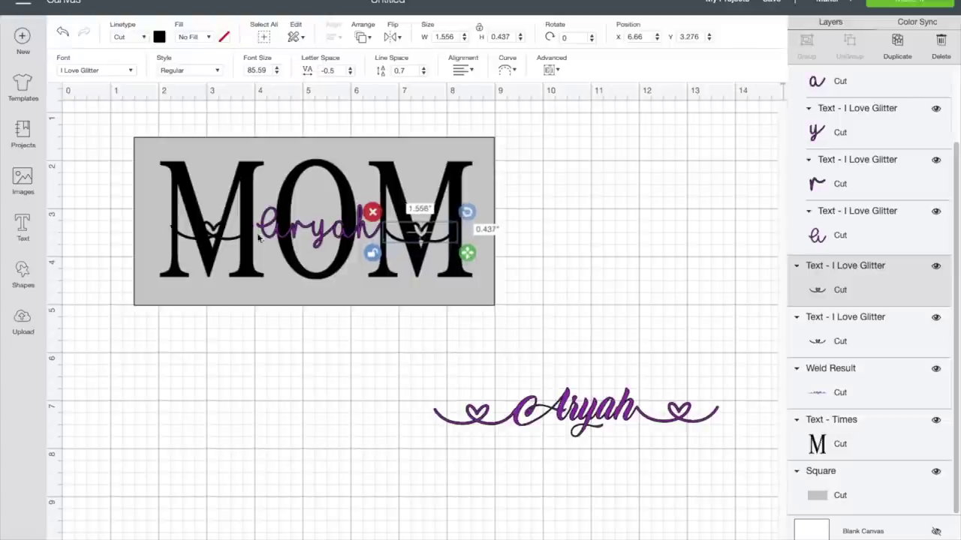
Step: Color both heart flourishes on the MOM text the same purple as the name
click(217, 235)
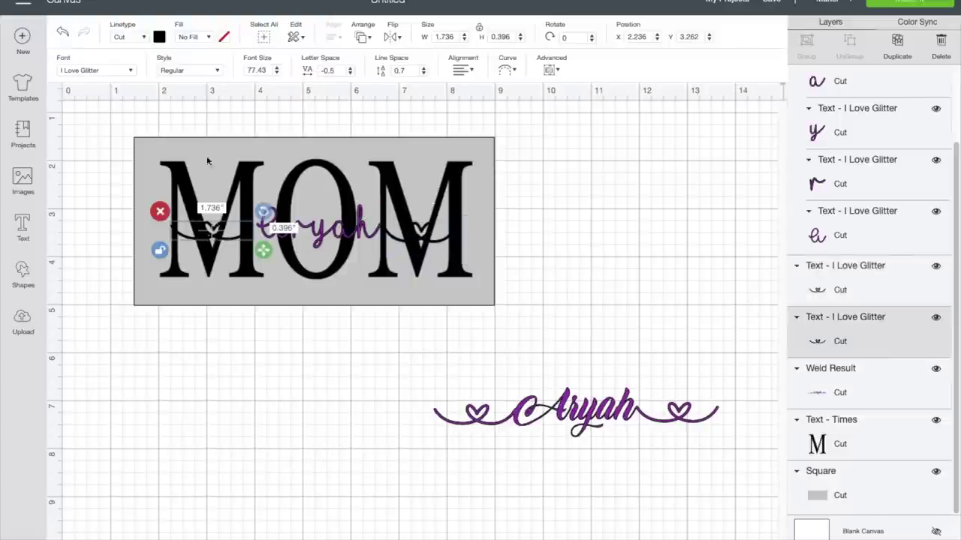
click(158, 36)
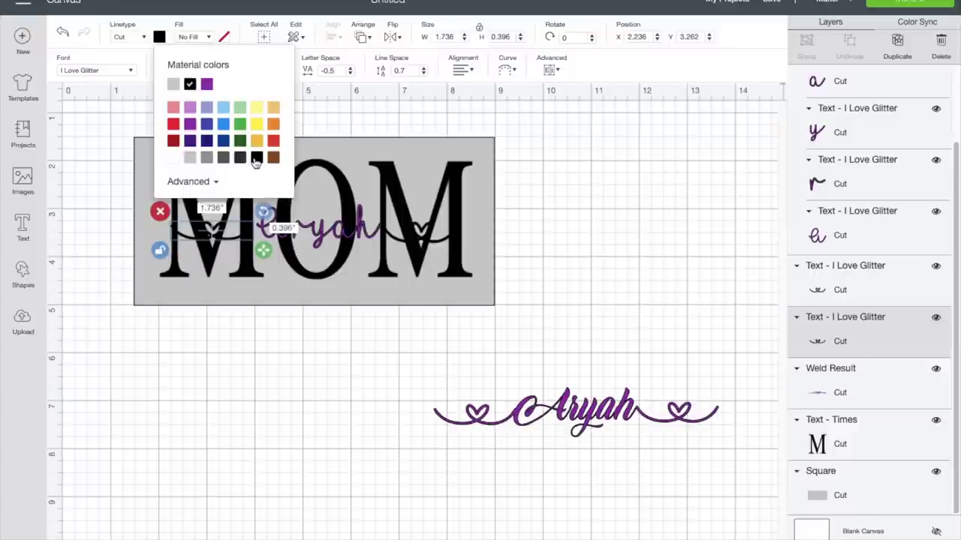
click(207, 83)
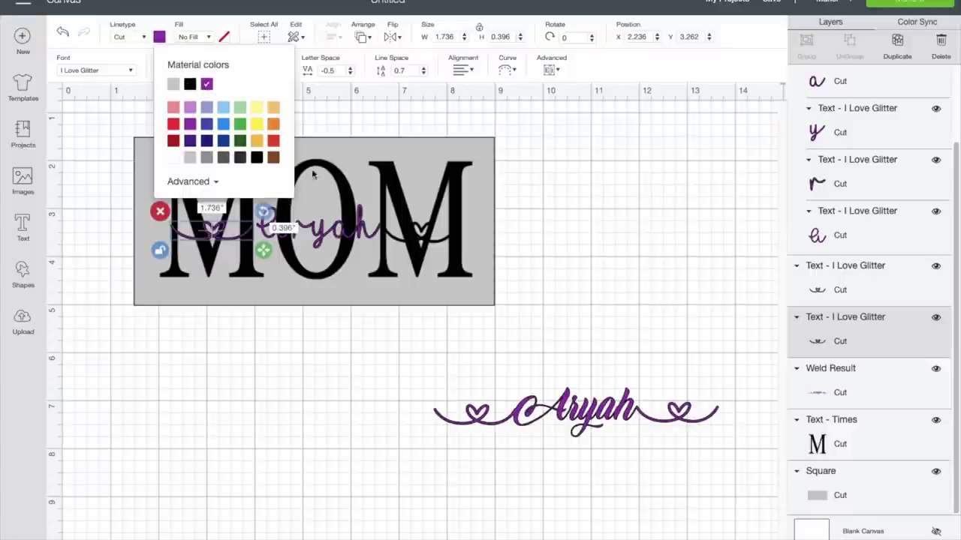
click(432, 242)
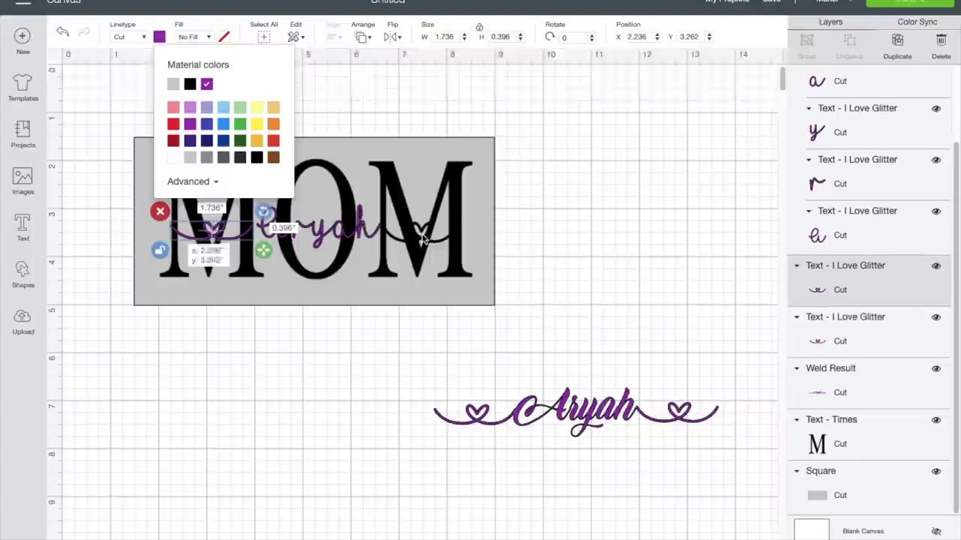
click(159, 37)
click(207, 83)
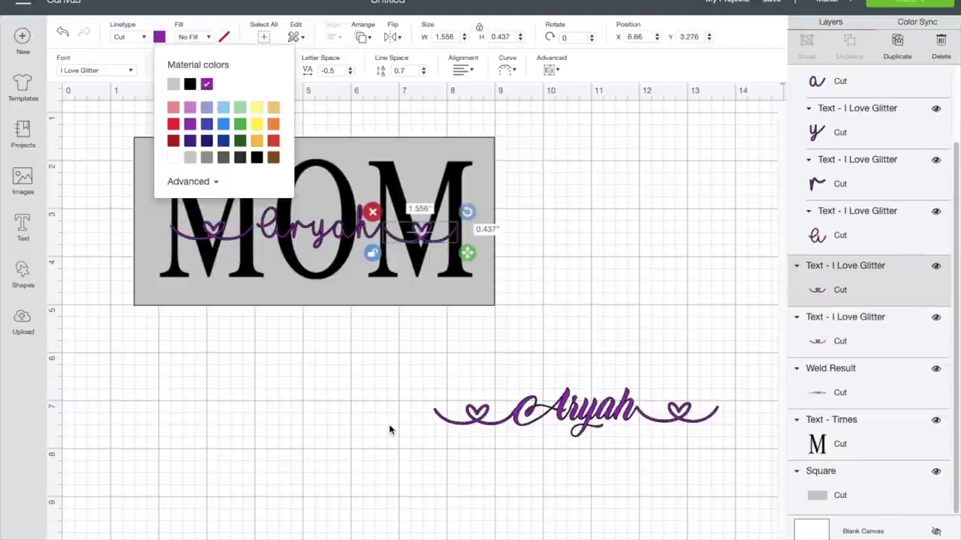
click(289, 333)
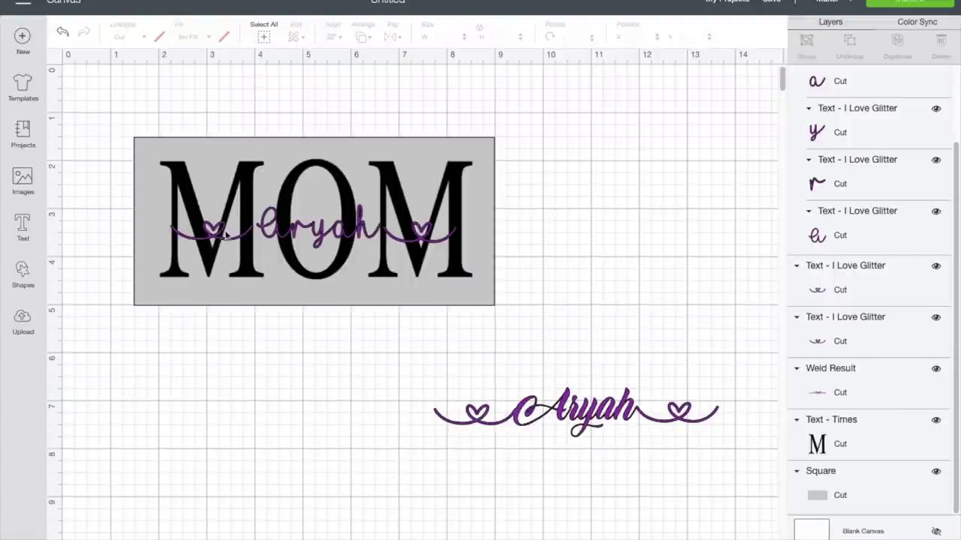
Step: Enlarge the grouped name to about 2.65 inches wide and shift it slightly toward the first flourish
click(271, 243)
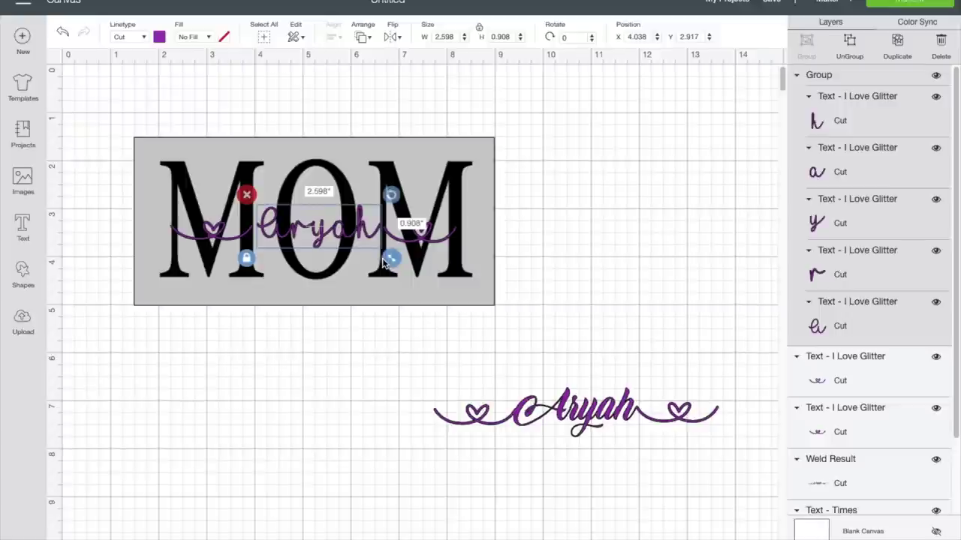
drag(390, 260, 393, 262)
drag(326, 231, 320, 231)
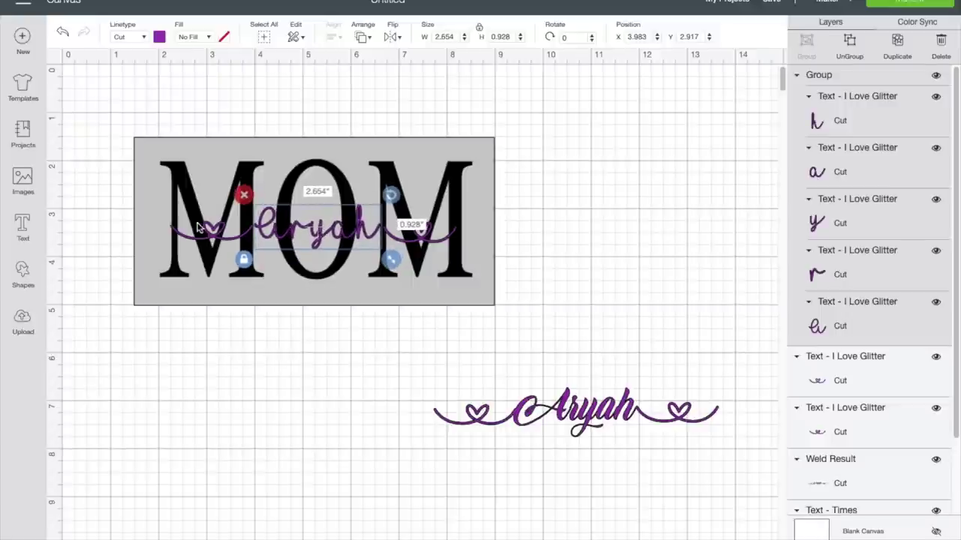
Step: Nudge the two heart flourishes on the MOM text closer to the script name so their lines meet its ends
drag(206, 229, 211, 229)
click(296, 318)
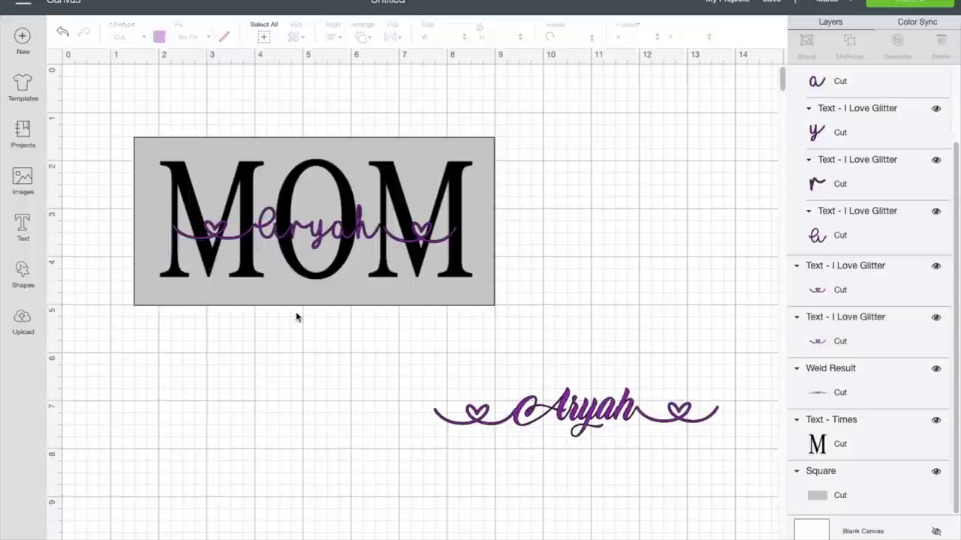
drag(399, 239, 398, 236)
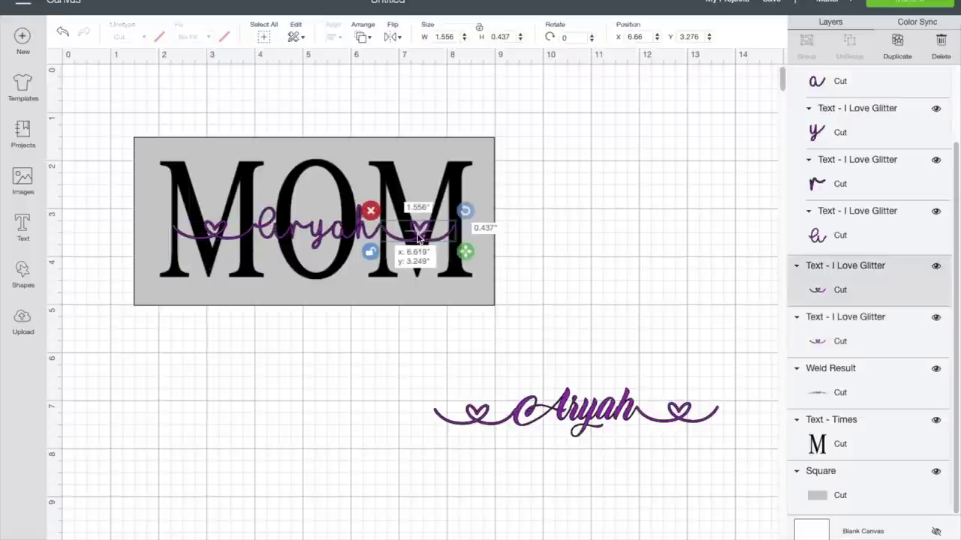
click(360, 380)
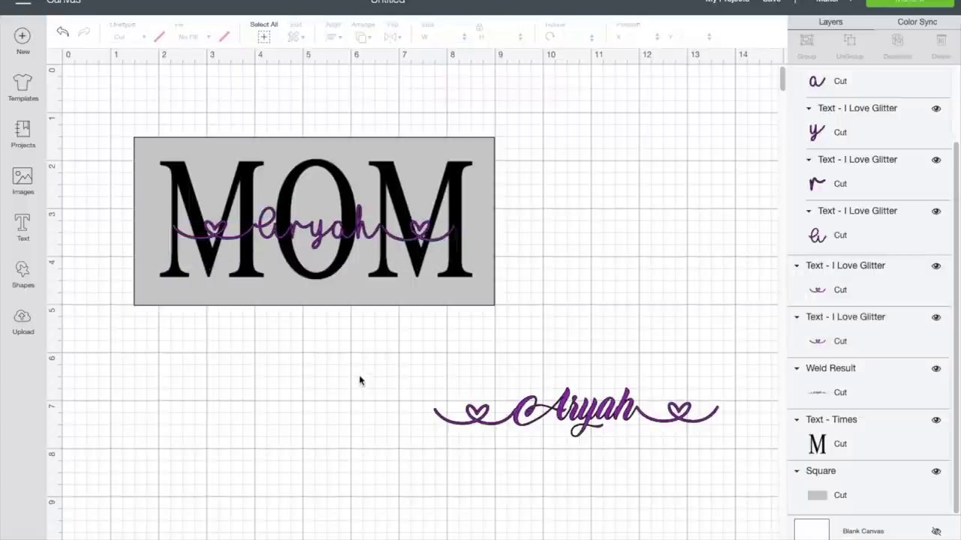
Step: Move the MOM lettering below the script name and the gray rectangle well off to the side
click(445, 187)
drag(448, 190, 419, 432)
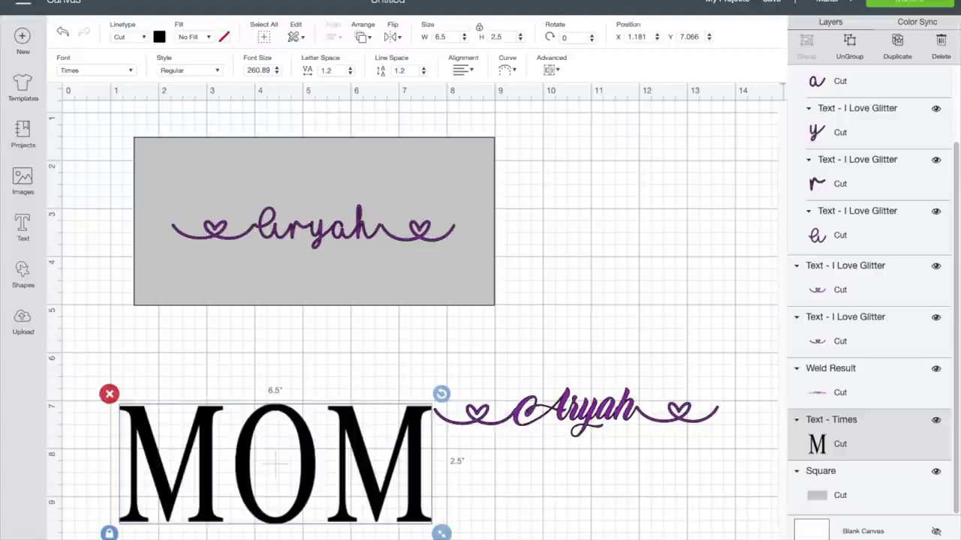
click(705, 466)
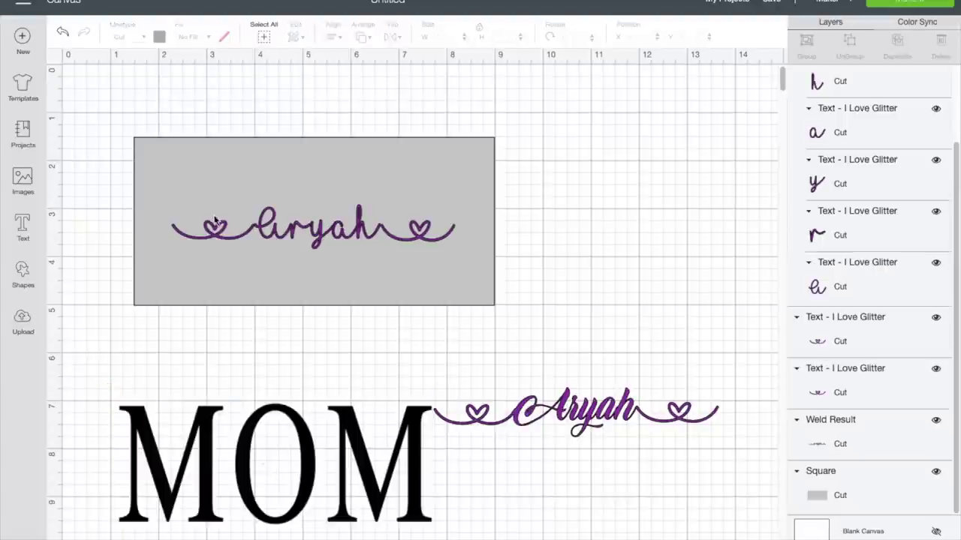
drag(306, 180, 537, 116)
drag(533, 152, 695, 132)
Step: Group the thin script name with its two heart flourishes and weld the MOM lettering into one shape
drag(152, 194, 485, 283)
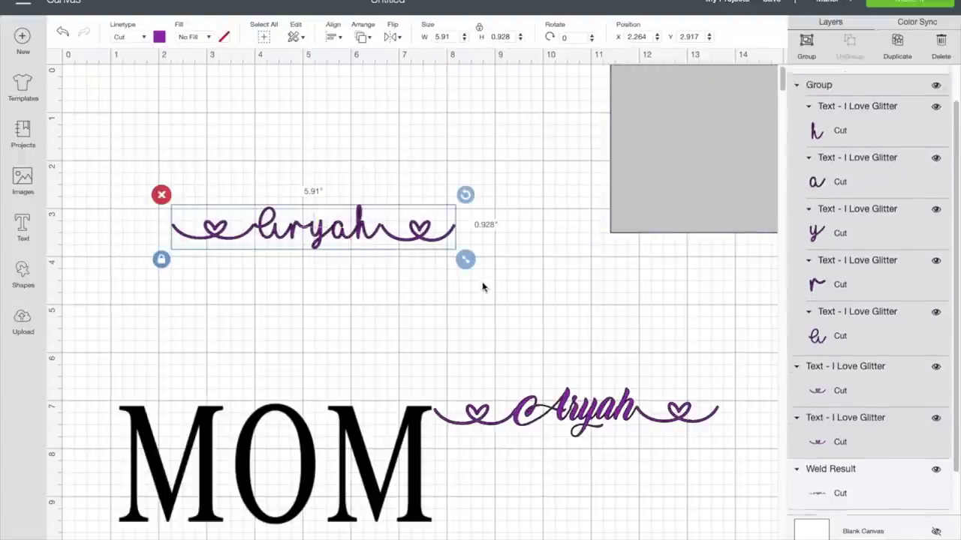
click(806, 43)
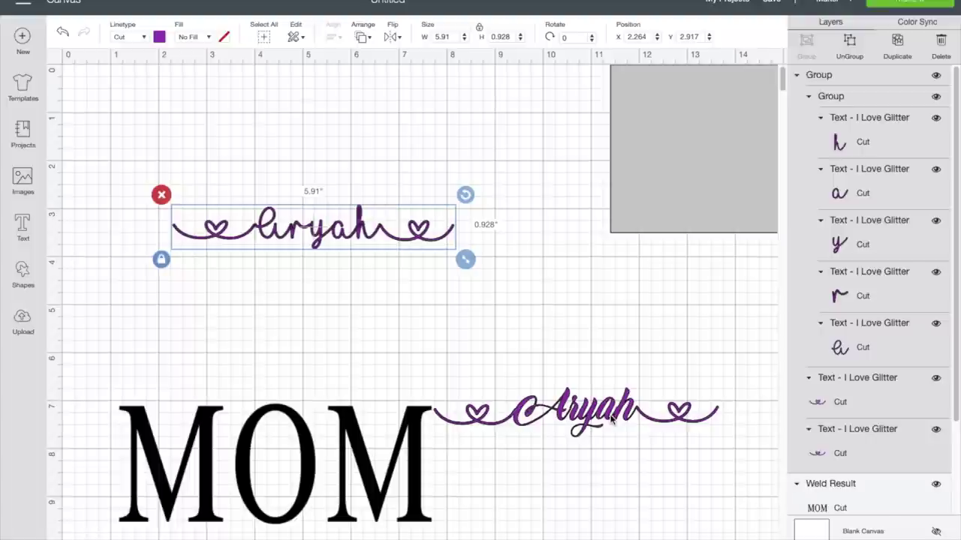
Step: Stack the grouped thin script name above the MOM lettering and place the bolder welded script name just below it
drag(405, 247, 406, 143)
drag(347, 488, 367, 321)
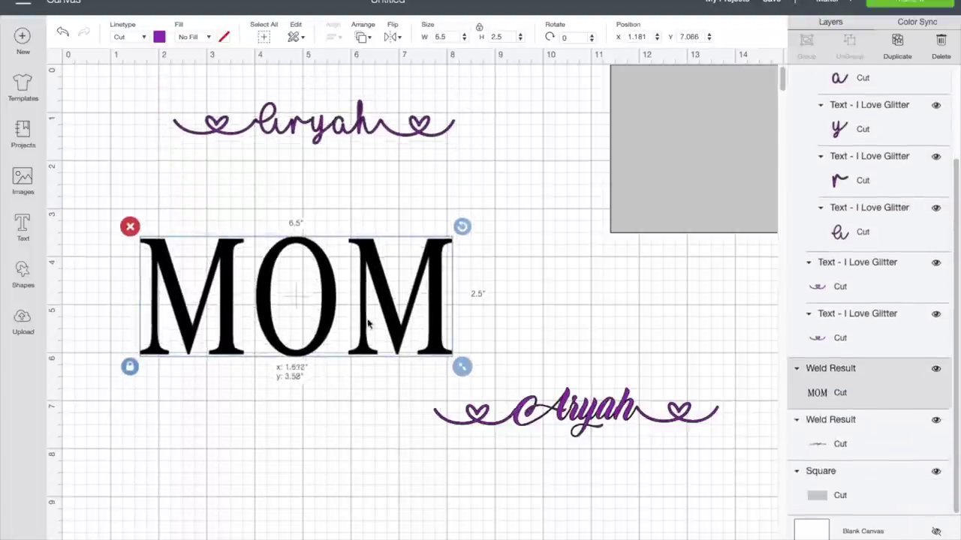
drag(614, 415, 341, 418)
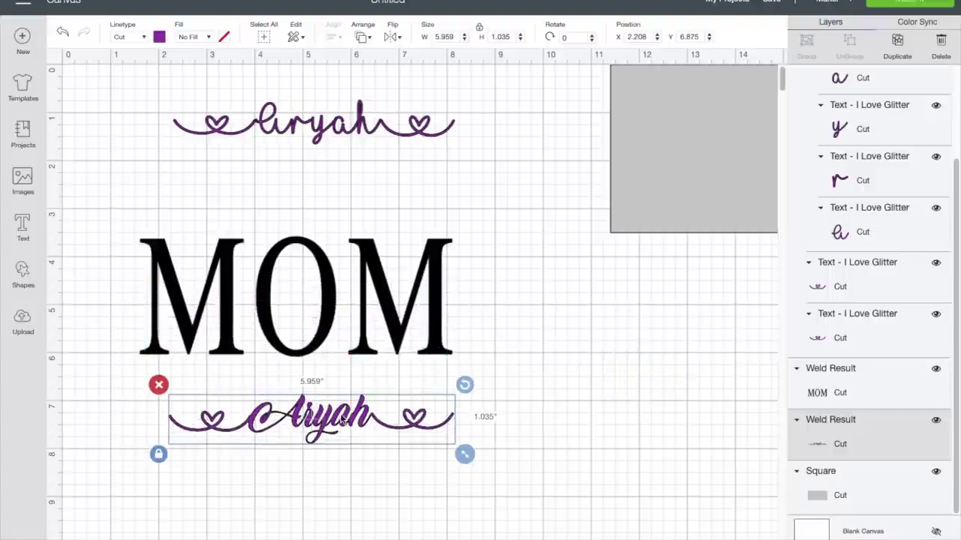
Step: Send the welded script name to the back, and bring it to the front of all layers
right_click(342, 416)
click(387, 418)
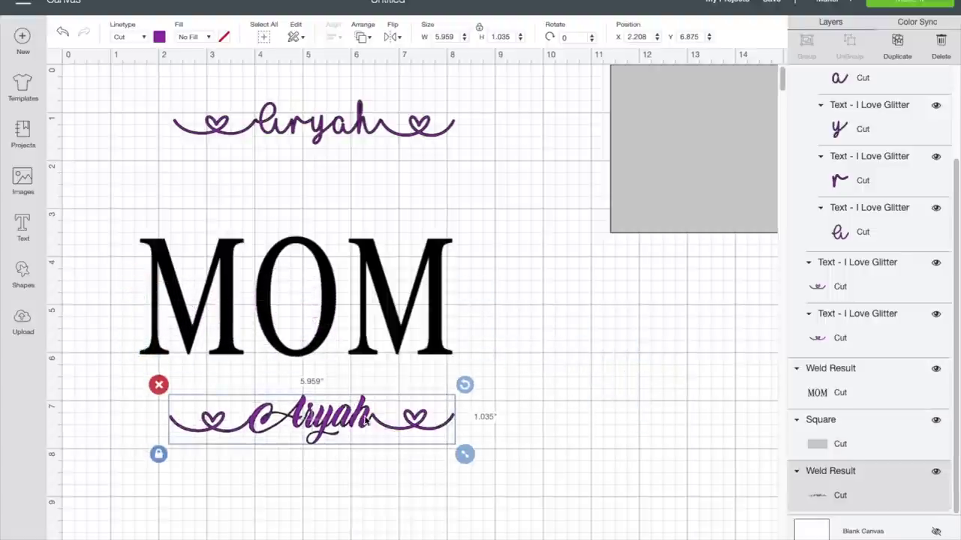
right_click(353, 412)
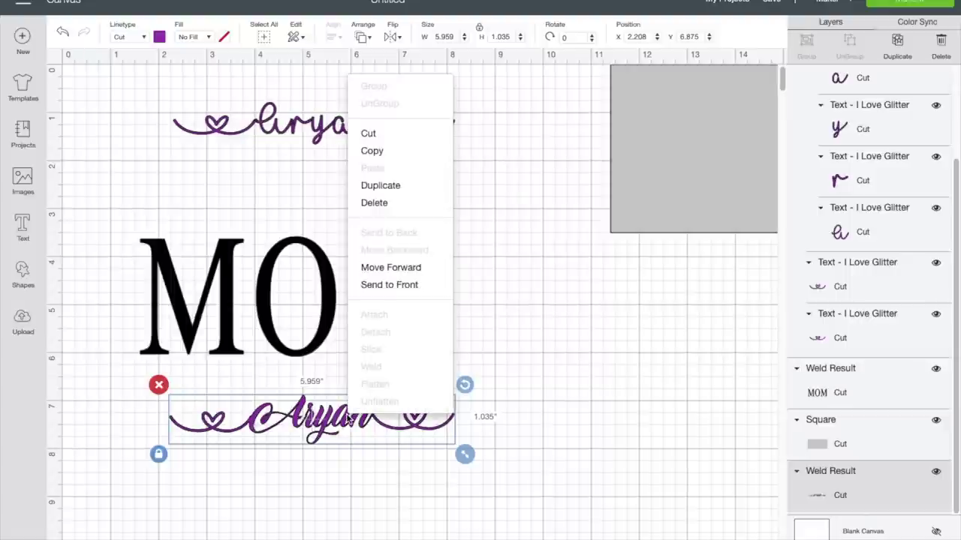
click(412, 285)
Step: Overlay the welded script name across the middle of the MOM lettering, with a heart over each M
drag(331, 421, 315, 459)
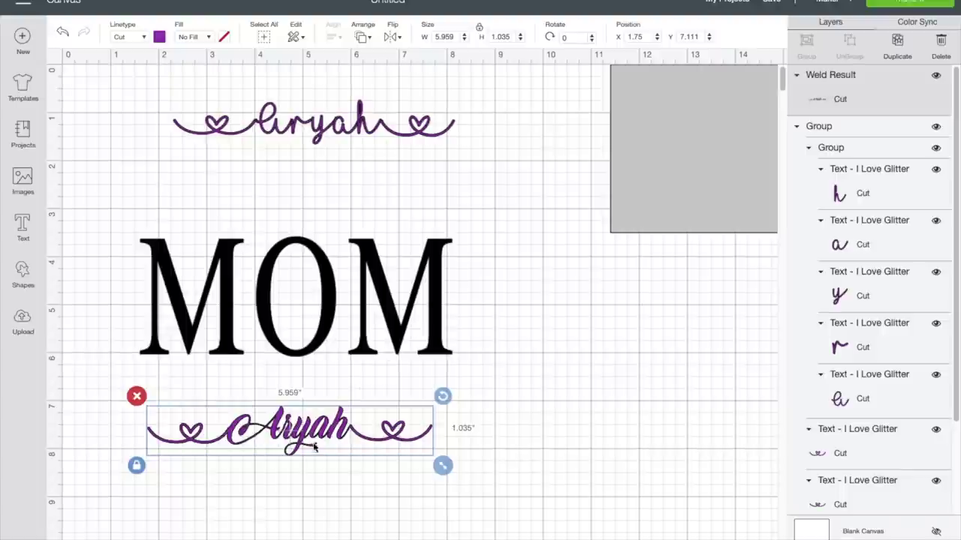
drag(315, 440, 320, 317)
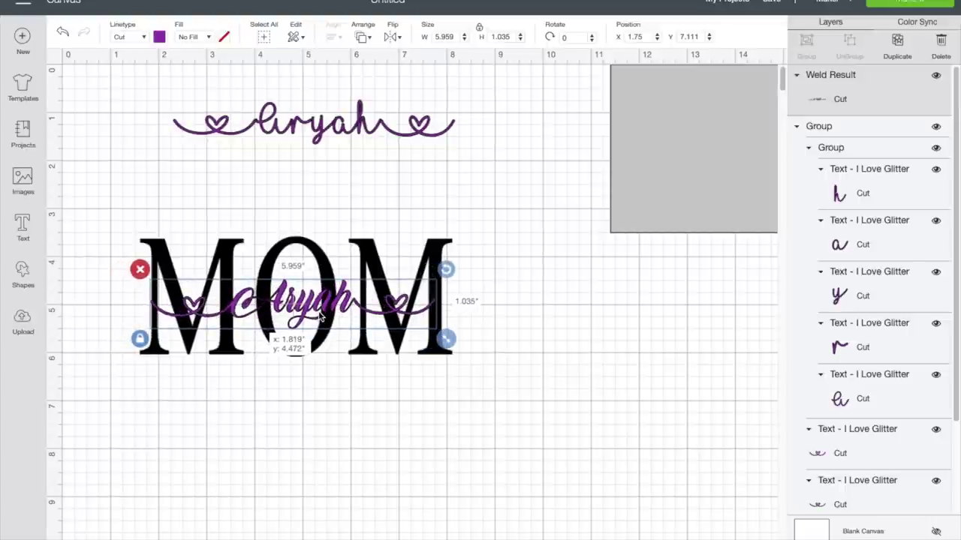
key(ctrl+z)
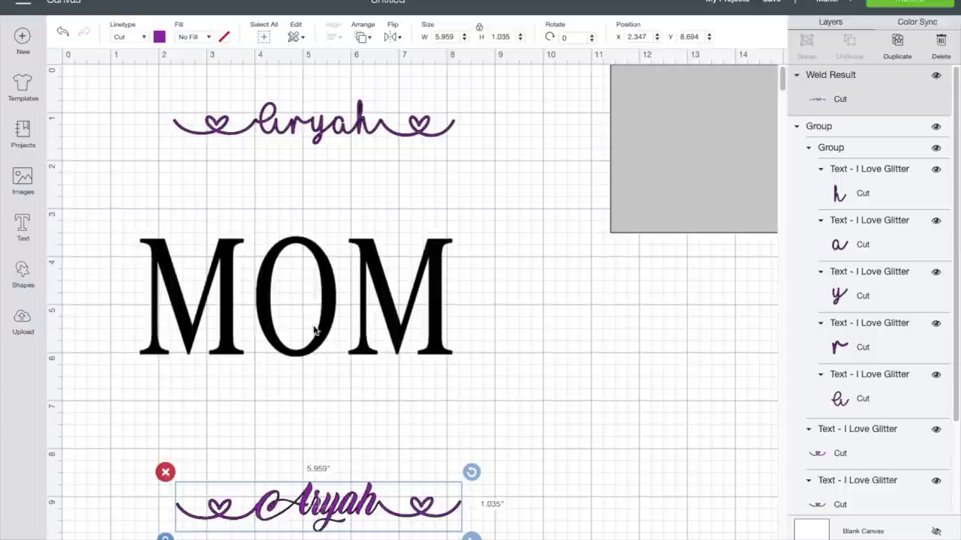
drag(338, 522, 300, 317)
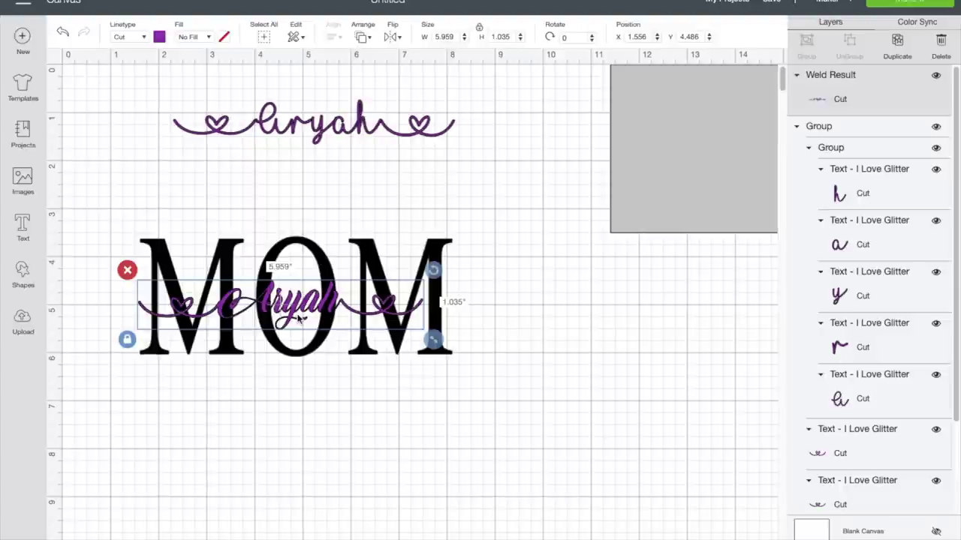
drag(329, 319, 330, 463)
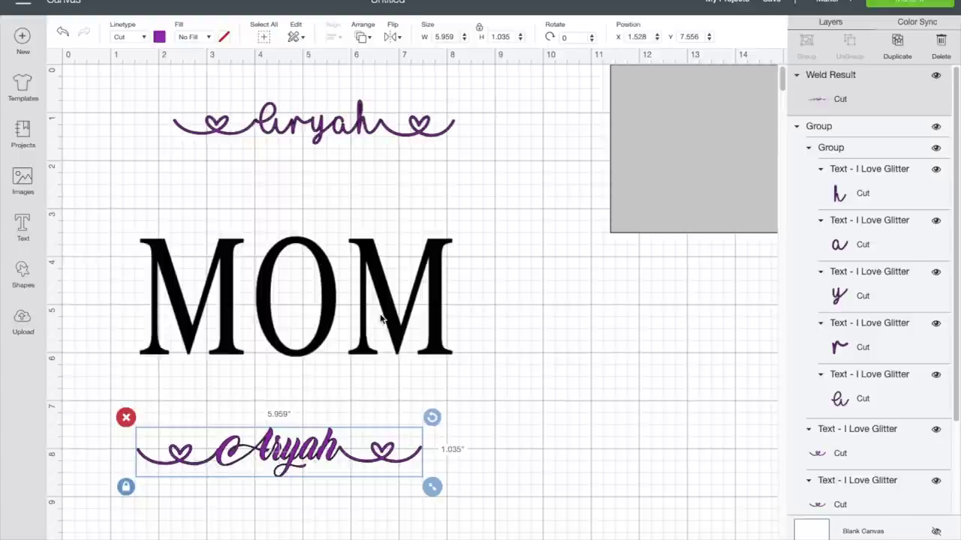
drag(309, 454, 320, 308)
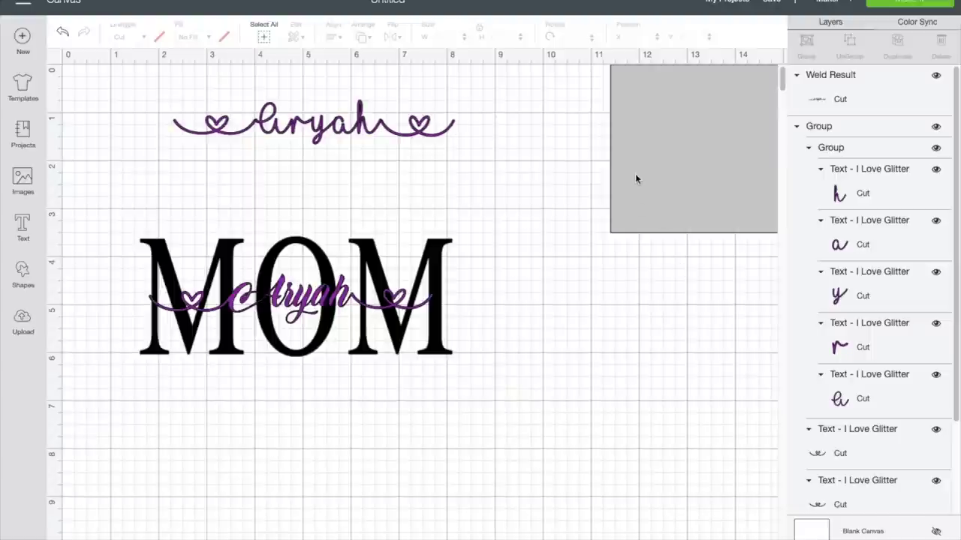
Step: Delete the grouped thin script name and the 7.5 by 3.5 inch gray rectangle
drag(635, 178, 596, 270)
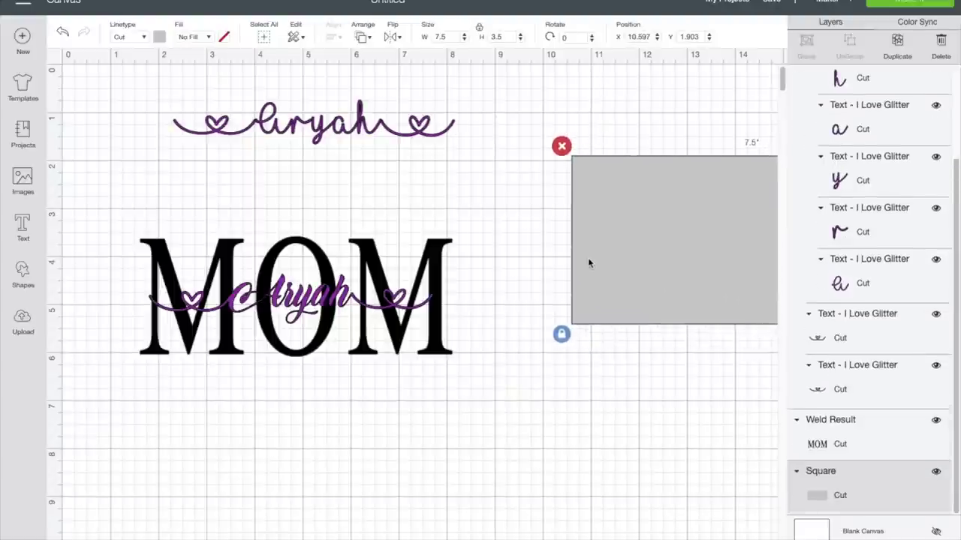
click(378, 141)
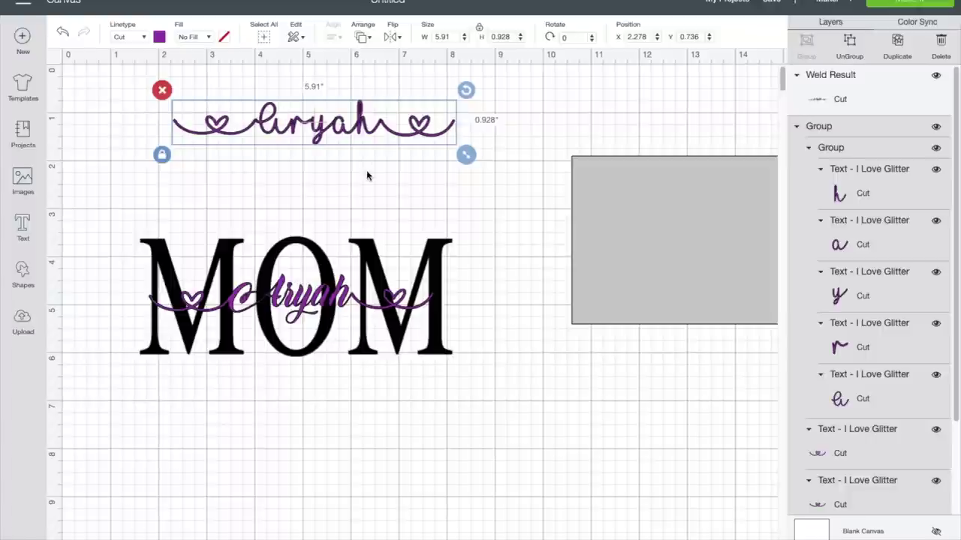
click(162, 91)
click(614, 231)
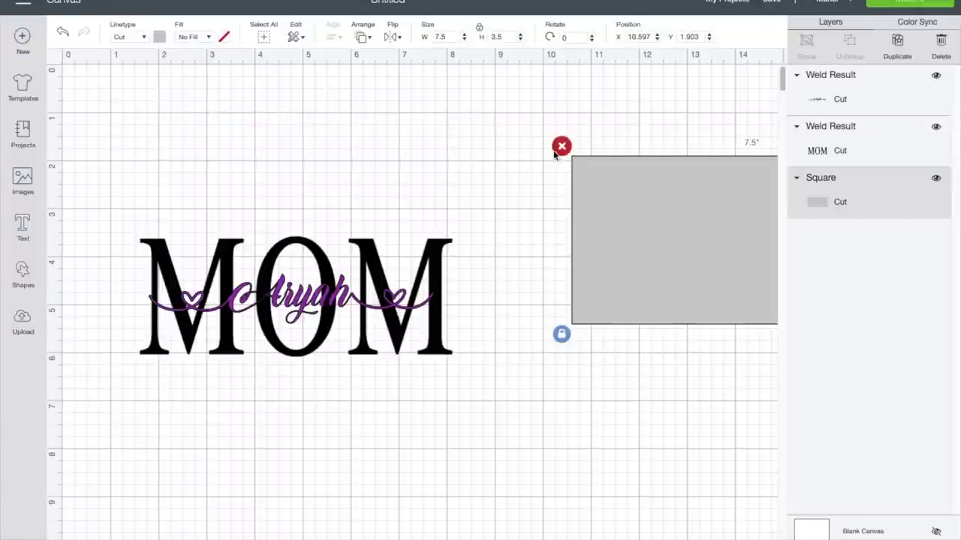
click(561, 146)
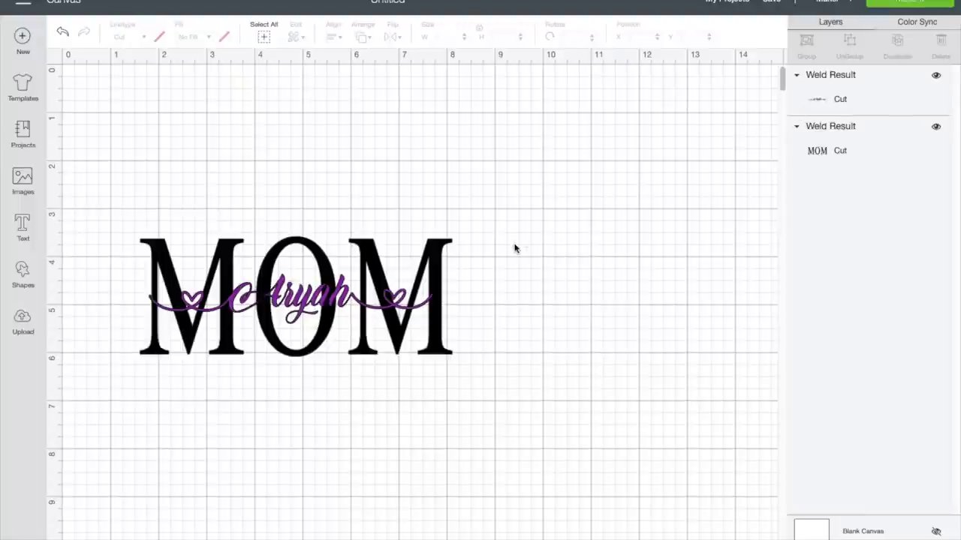
Step: Send the project to mat preparation and reposition MOM on the black mat and the script name on the purple mat
click(927, 6)
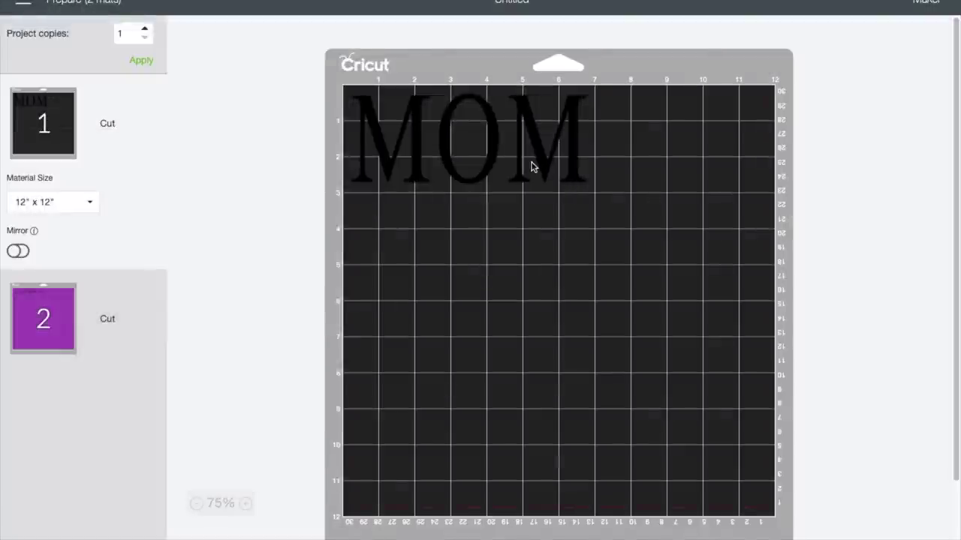
click(533, 166)
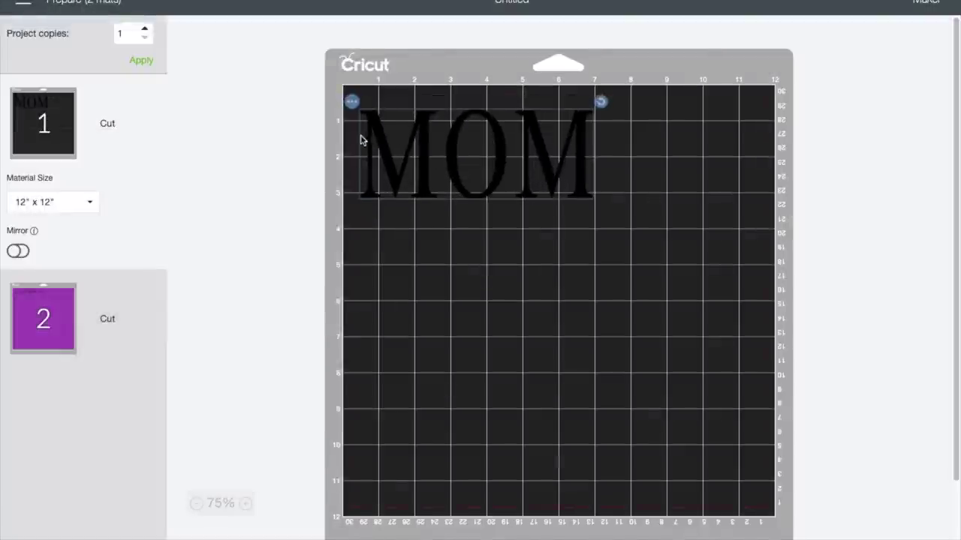
click(38, 330)
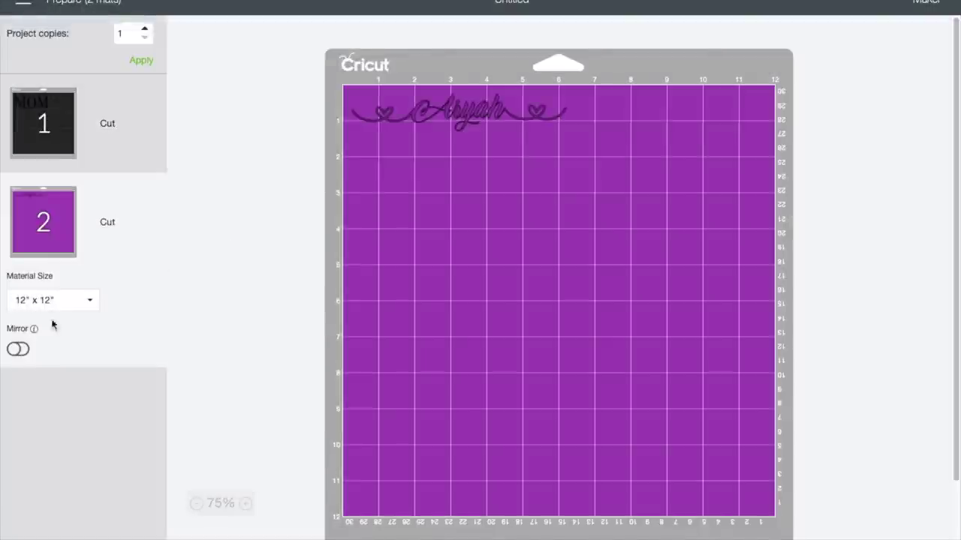
drag(481, 120, 484, 130)
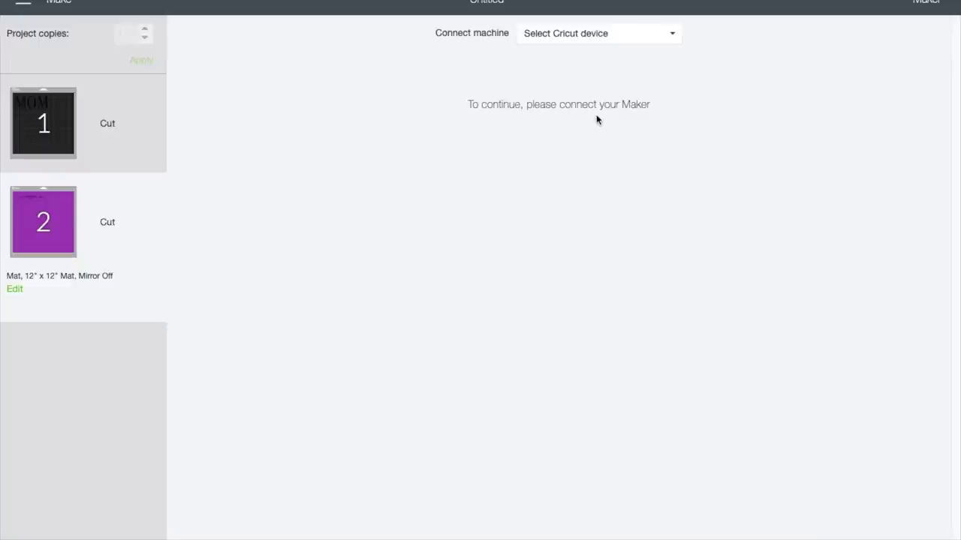
Step: Check the black MOM mat at the machine connection stage, and cancel the cut to return to the canvas
click(54, 139)
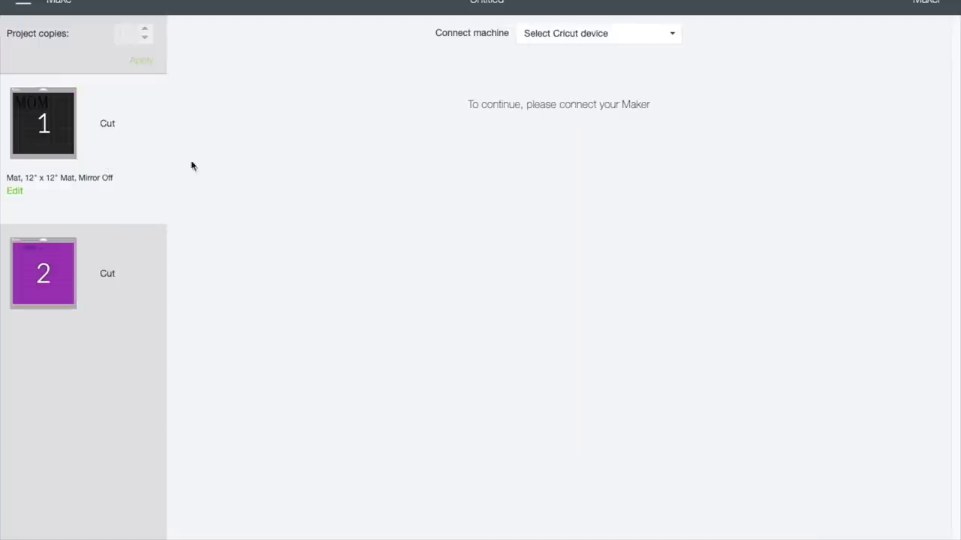
mouse_move(49, 138)
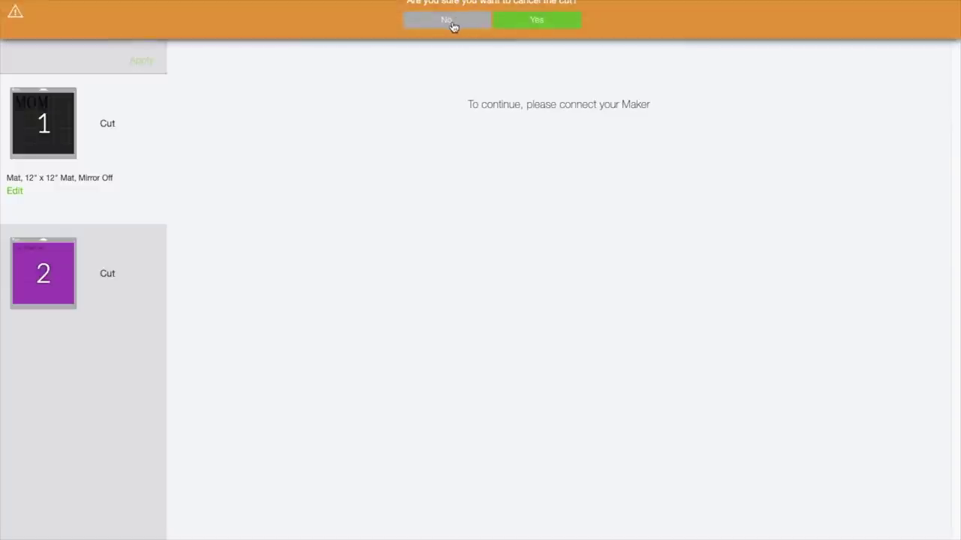
click(522, 21)
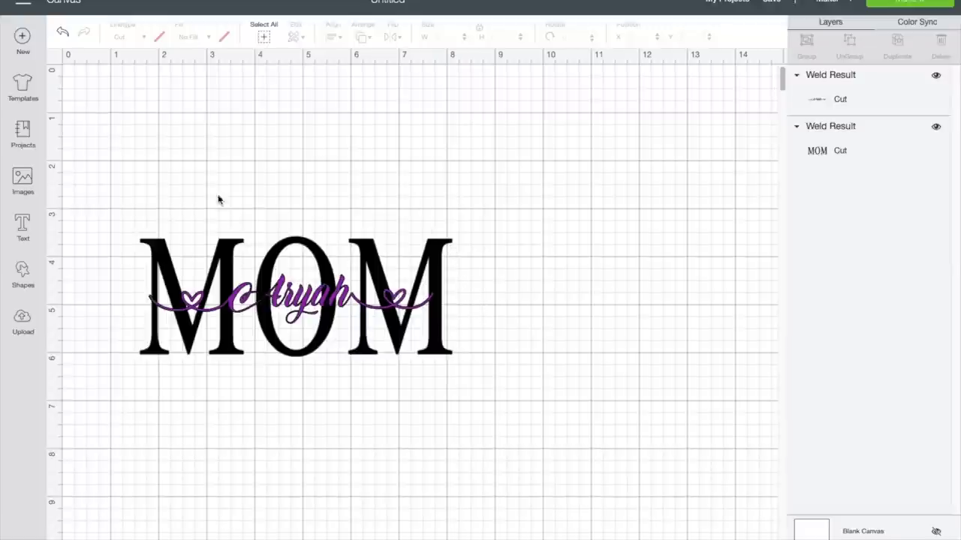
Step: Add a text reading "E.S.T 2020" in the I Love Glitter font below the MOM lettering
drag(506, 340, 358, 420)
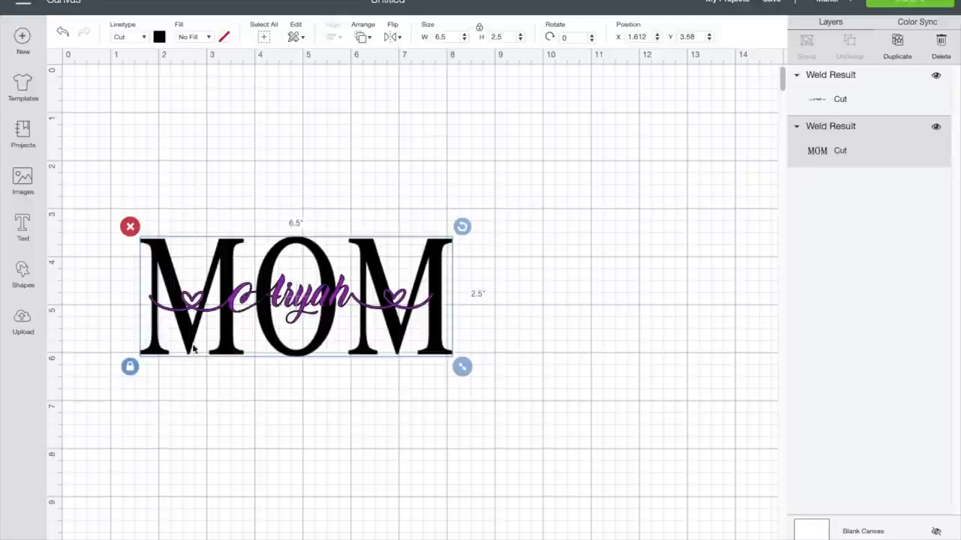
click(18, 222)
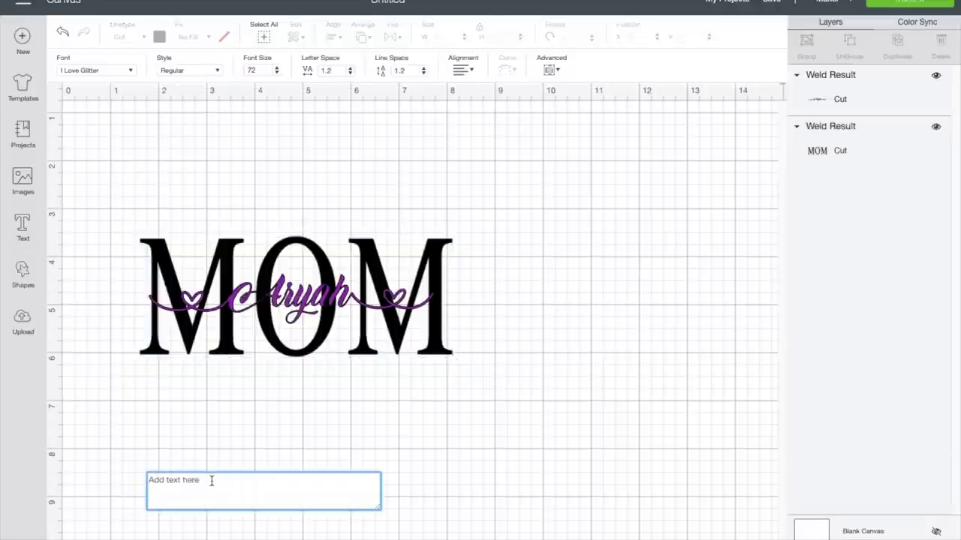
text(E.)
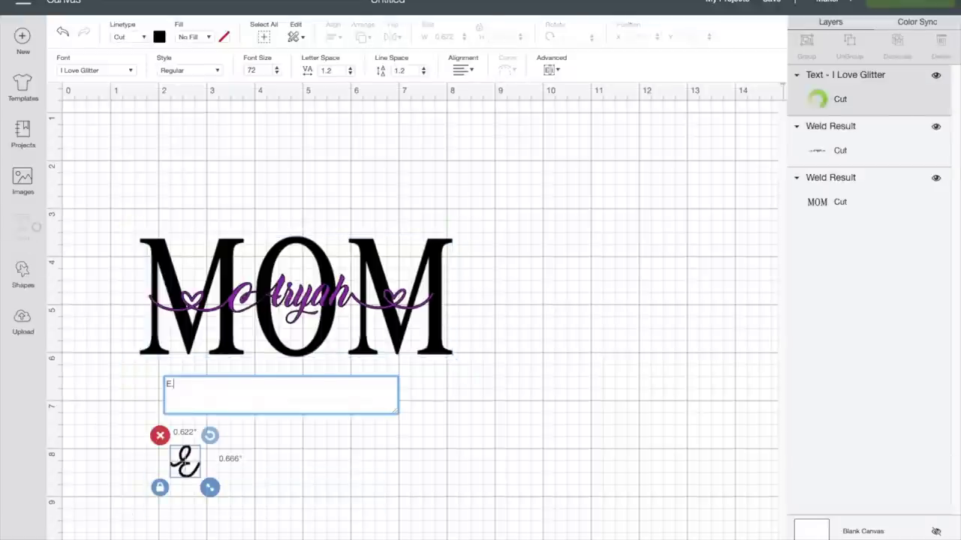
text(S.T)
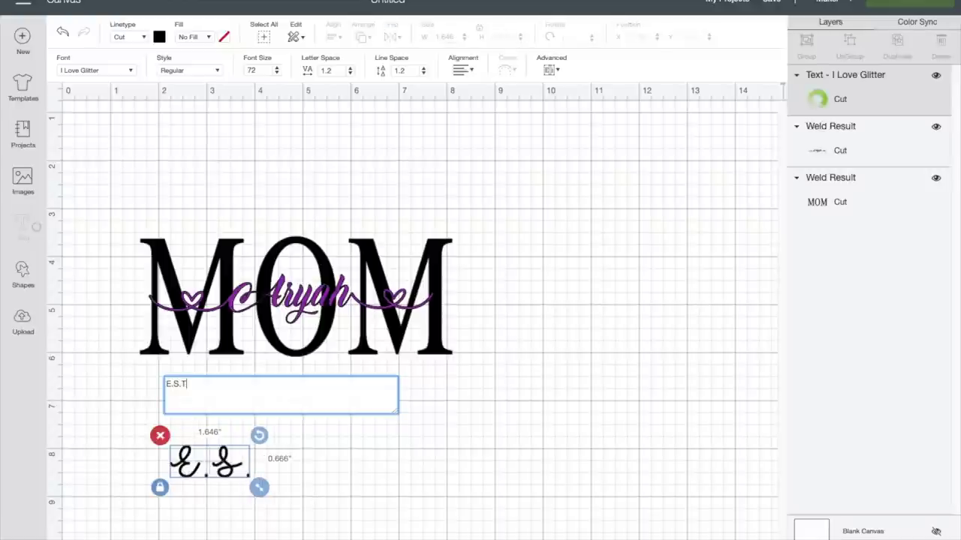
text( 2)
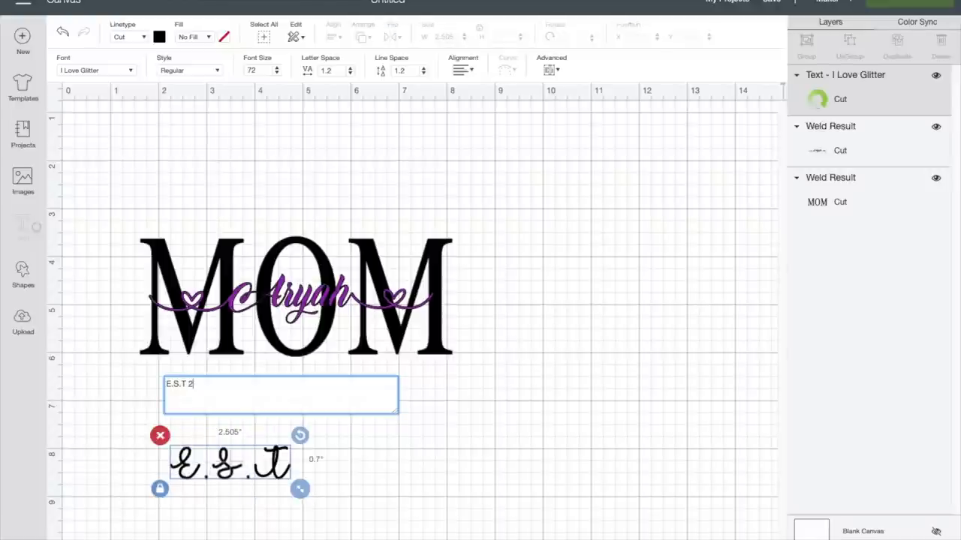
key(BackSpace)
text(202)
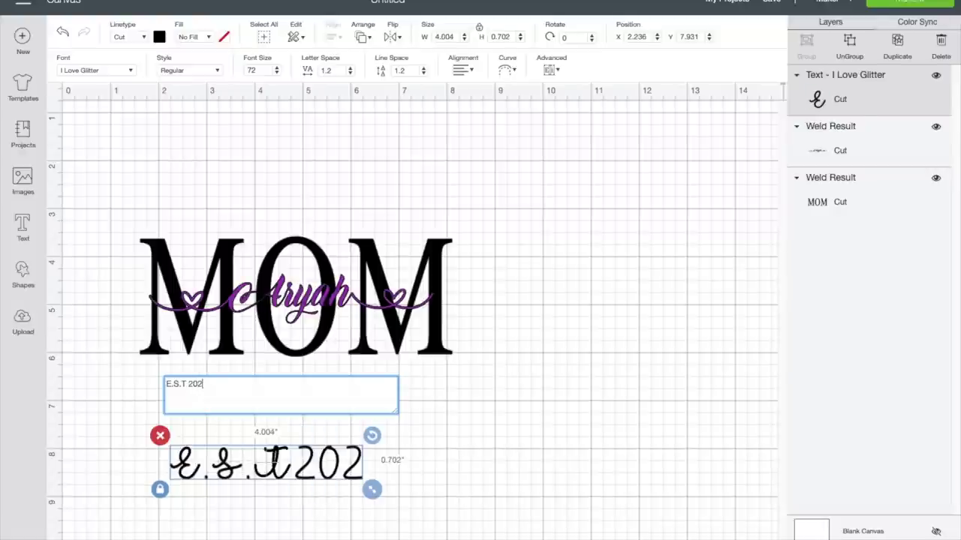
text(0)
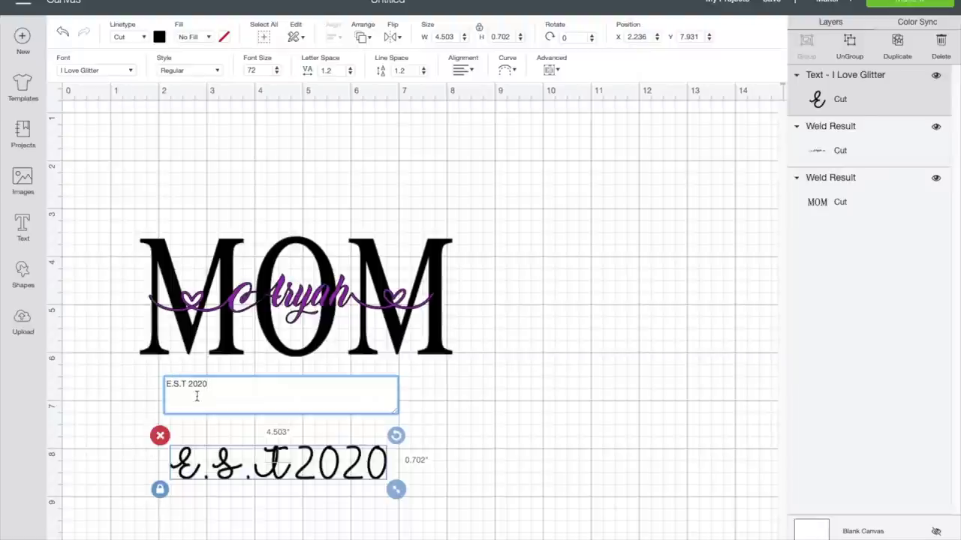
Step: Change the E.S.T 2020 text's font to Times and move it up directly below the MOM lettering
click(132, 70)
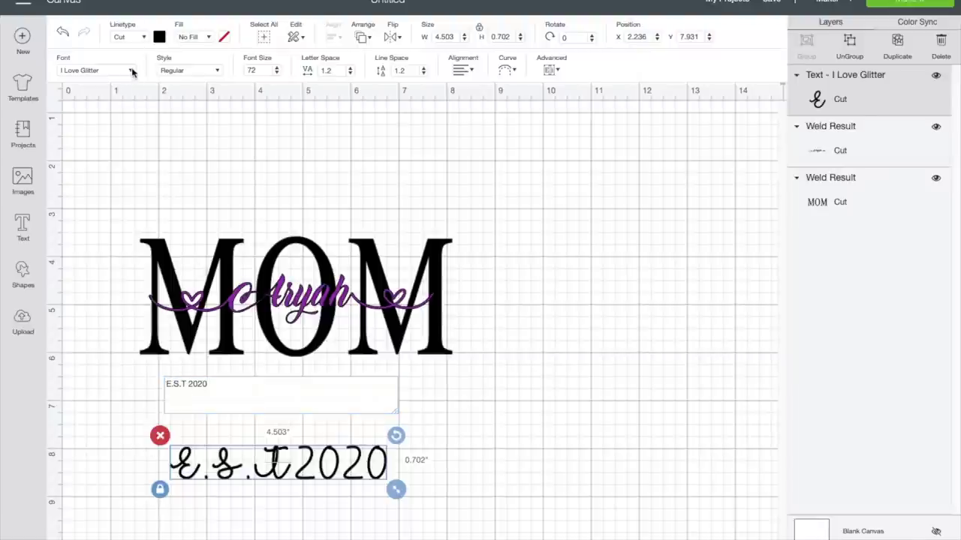
click(635, 37)
text(time)
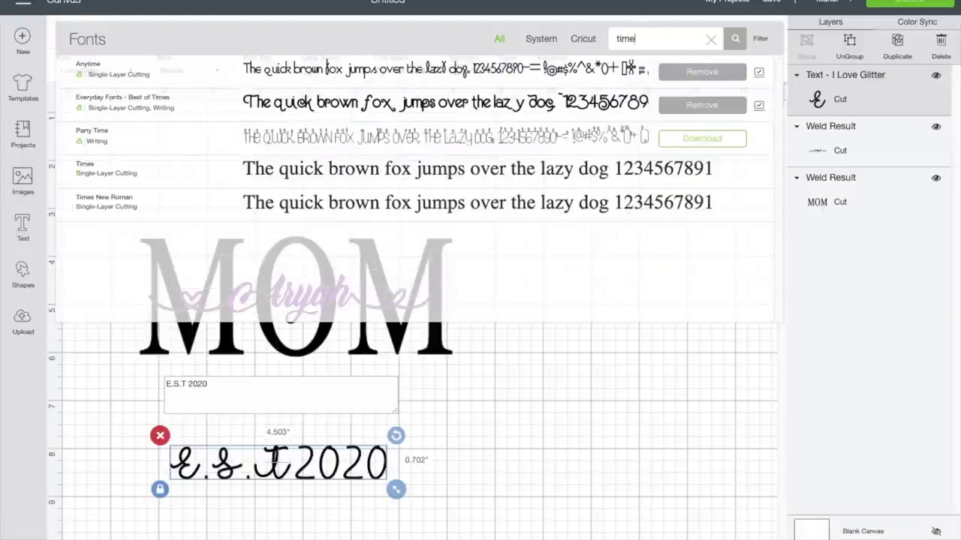
click(486, 178)
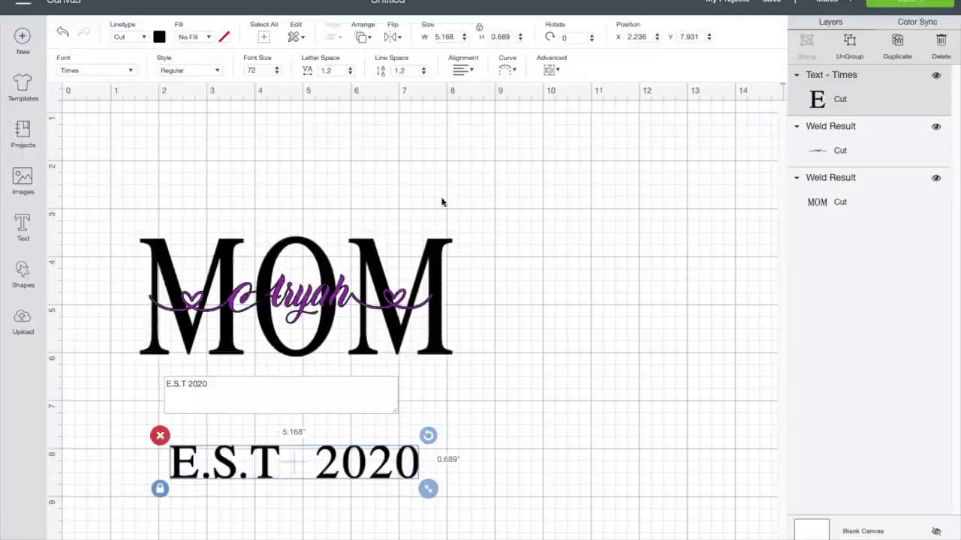
drag(334, 481, 325, 414)
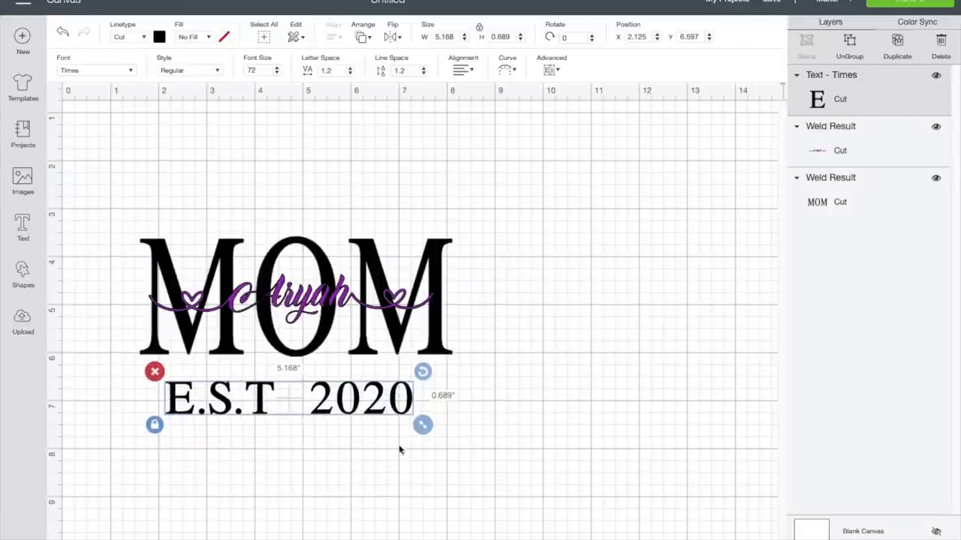
Step: Unlock the E.S.T 2020 text's proportions, resize it to about 2.95 by 0.53 inches, and centre it under MOM
drag(426, 429, 342, 400)
click(155, 414)
drag(394, 419, 373, 417)
click(351, 408)
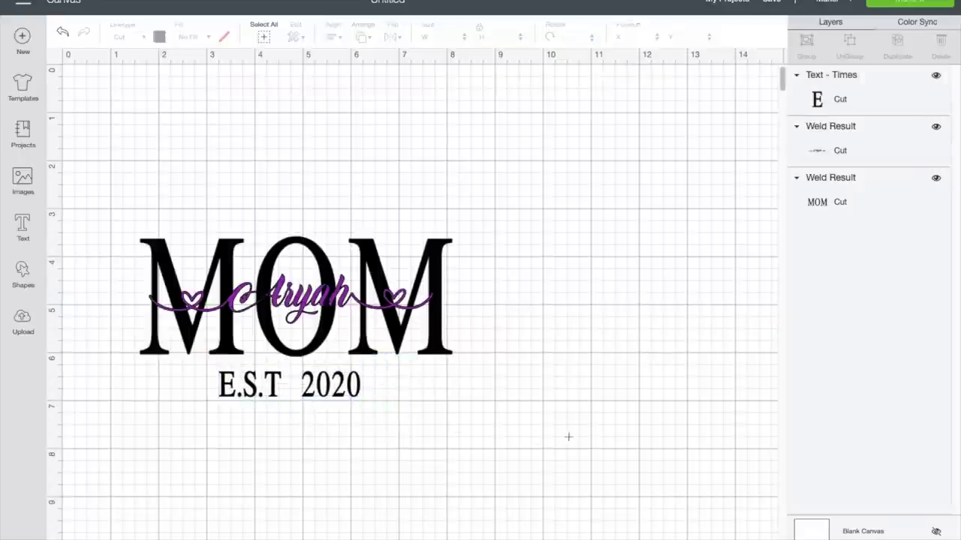
click(338, 395)
click(442, 465)
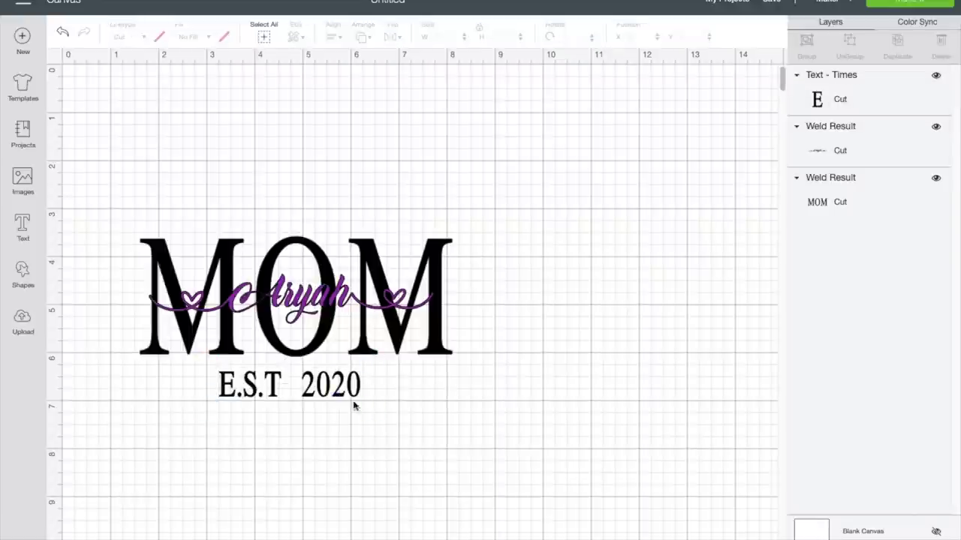
click(350, 395)
drag(350, 396, 358, 397)
click(630, 496)
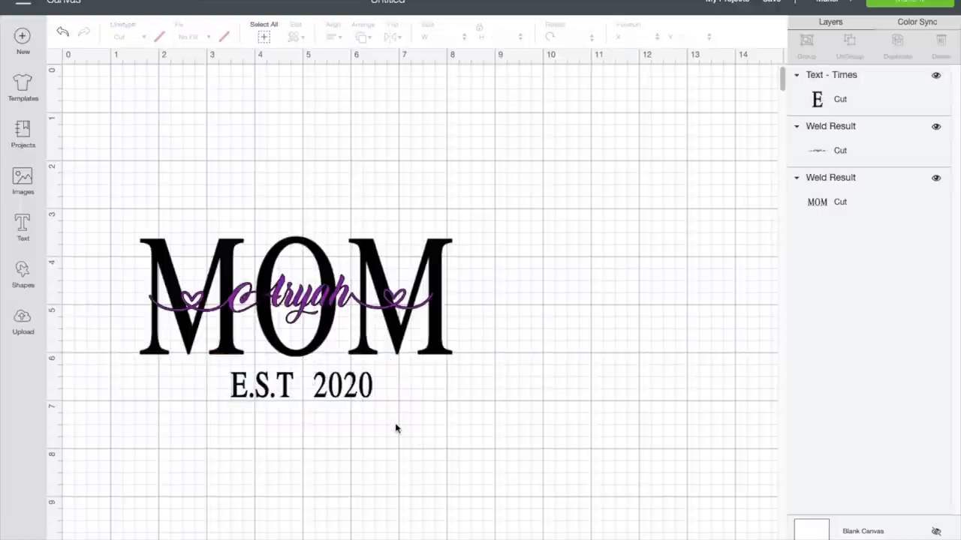
Step: Narrow the E.S.T 2020 text to about 2 inches wide and place it beneath the last M of MOM
click(338, 398)
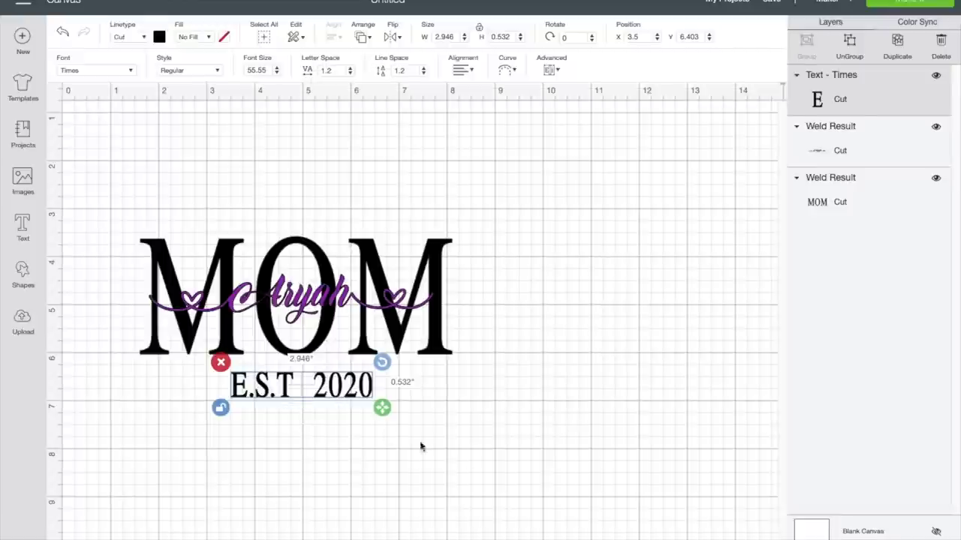
drag(385, 420, 441, 402)
click(323, 418)
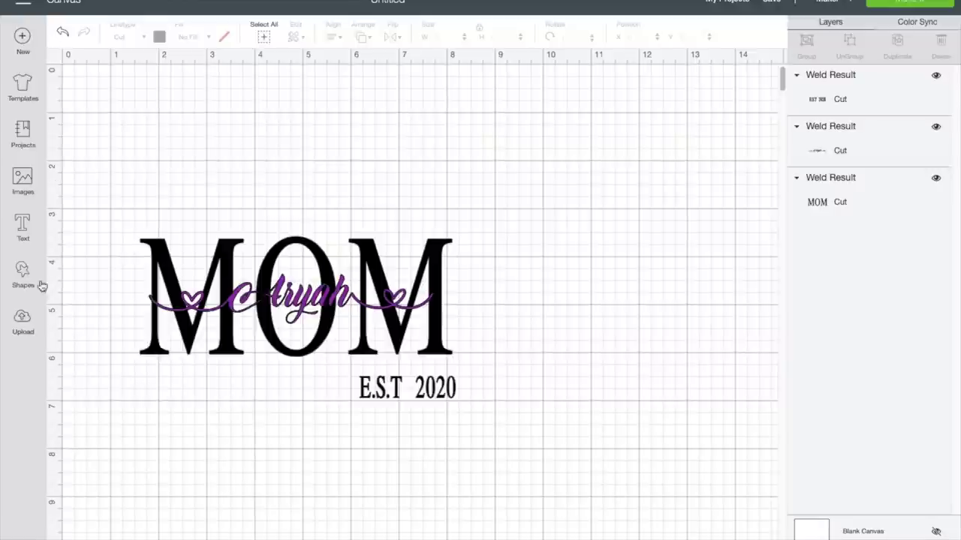
Step: Insert the uploaded photo of the blank rectangular acrylic sign and move it clear of the MOM design
click(24, 319)
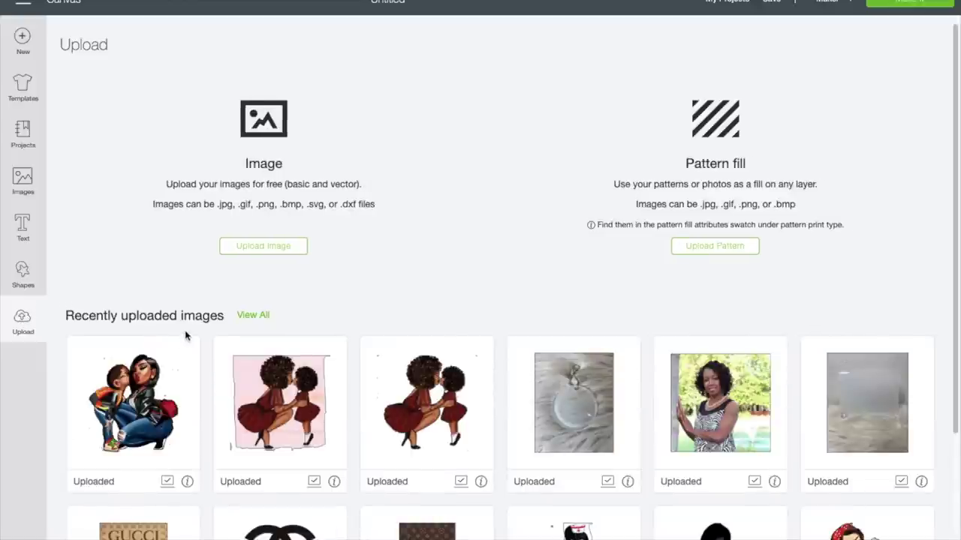
click(867, 407)
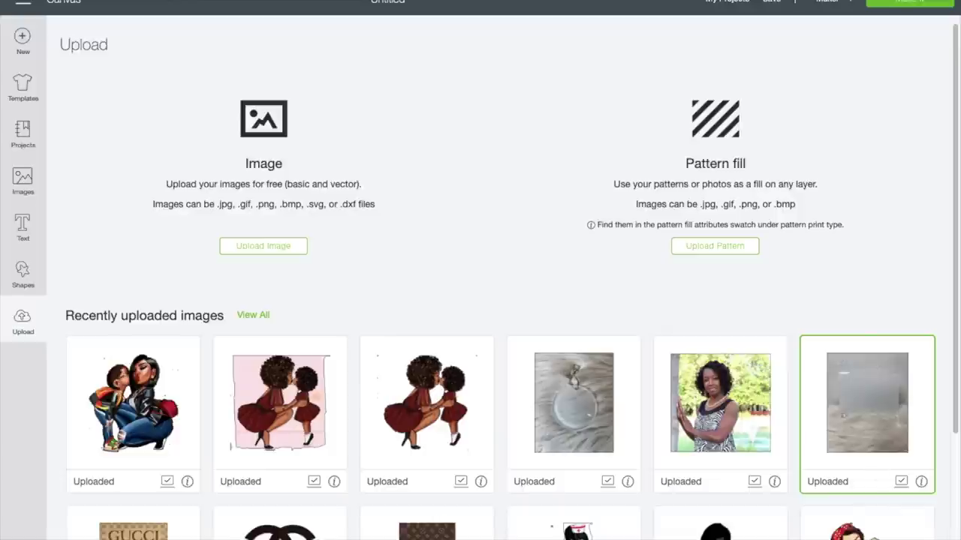
click(920, 535)
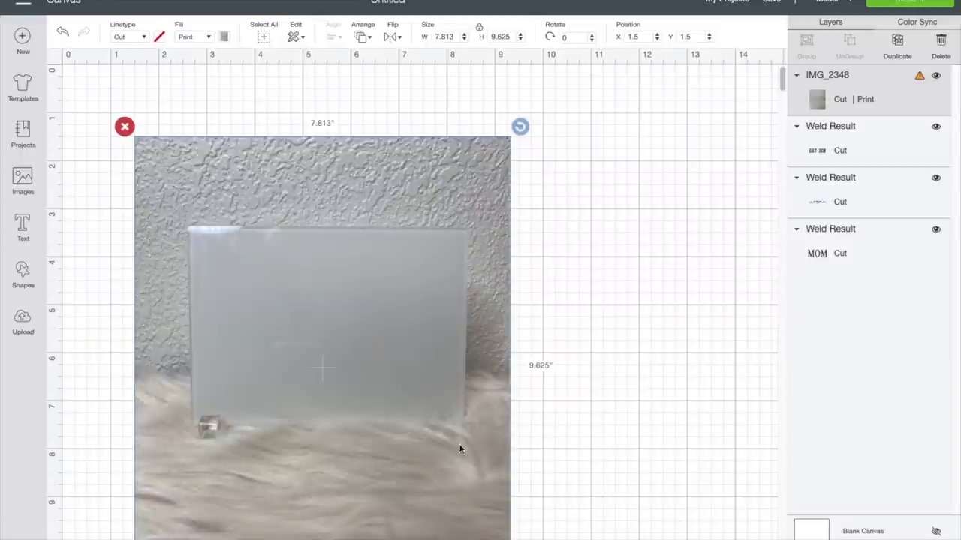
drag(362, 347, 409, 275)
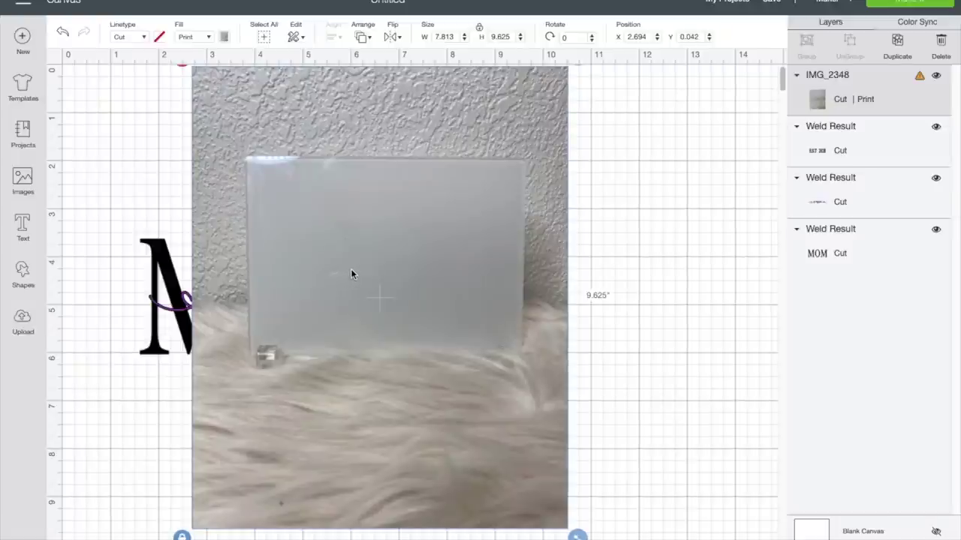
drag(352, 273, 456, 286)
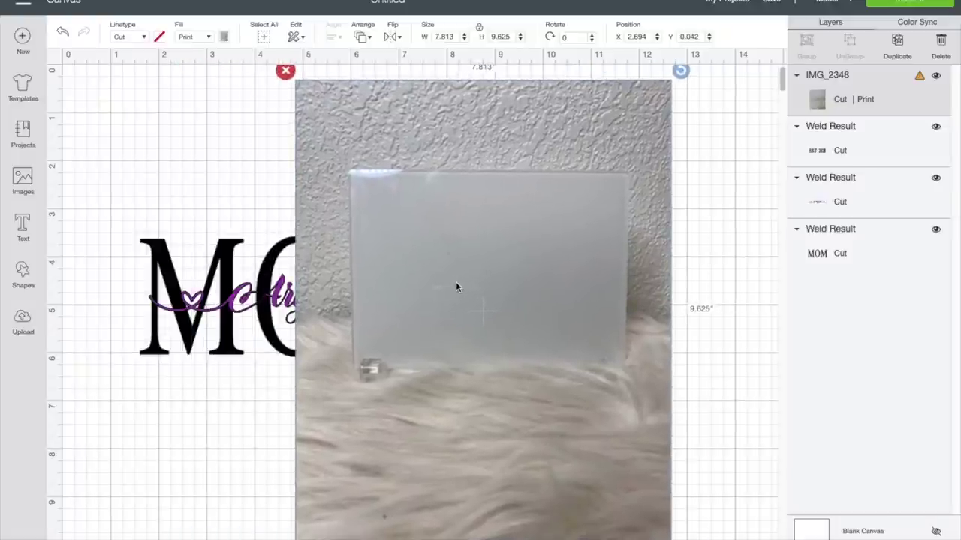
drag(456, 287, 604, 253)
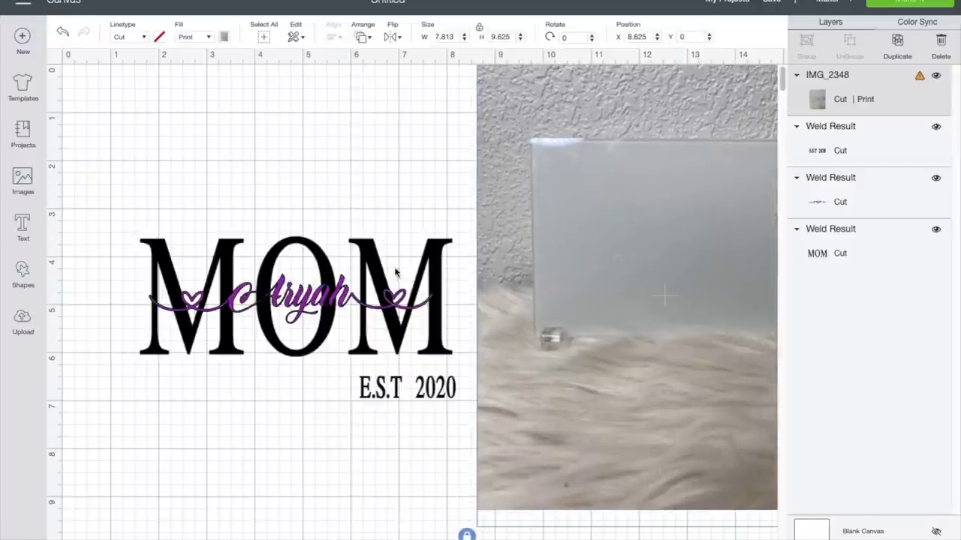
Step: Group the MOM lettering, script name and E.S.T 2020 line, and move the acrylic sign photo behind them
drag(132, 217, 467, 417)
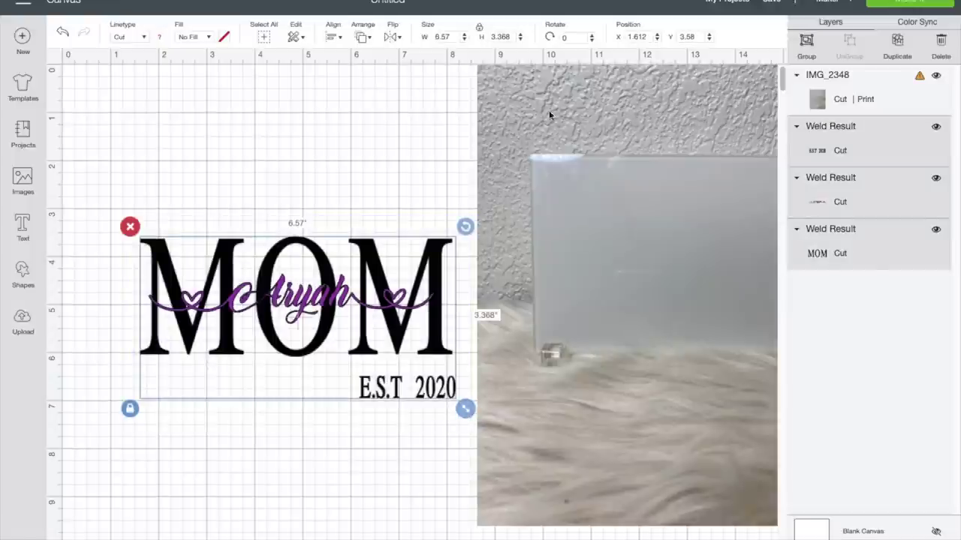
click(807, 44)
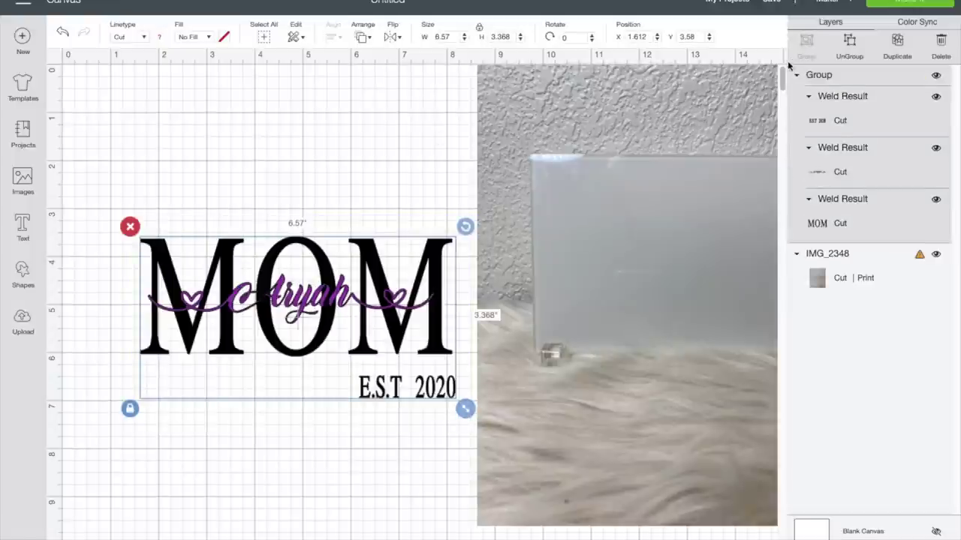
drag(687, 253, 365, 278)
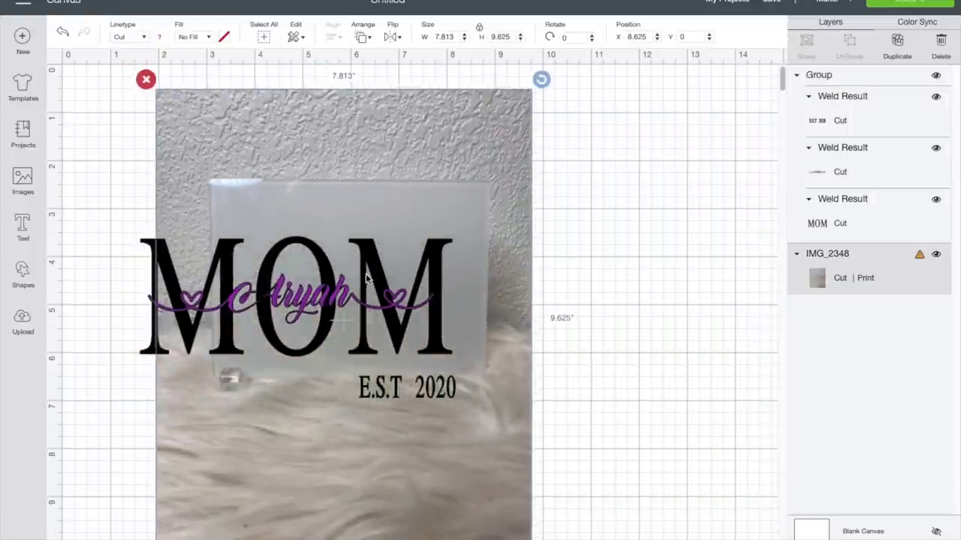
click(408, 339)
mouse_move(477, 414)
mouse_down()
mouse_move(452, 397)
mouse_move(488, 410)
mouse_up()
click(605, 367)
drag(323, 322, 327, 321)
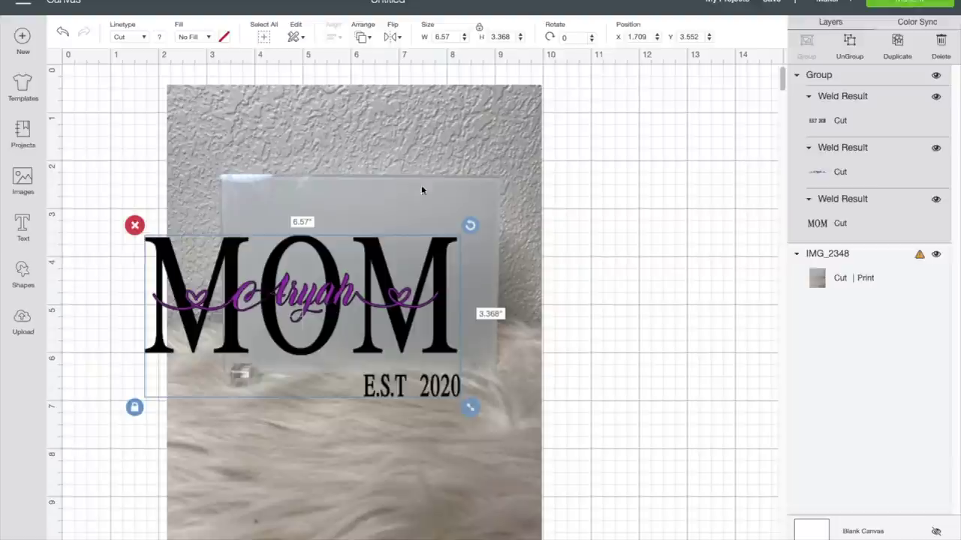
Step: Scale the MOM group to about 5.17 by 2.65 inches and position it on the acrylic sign in the photo
drag(471, 409, 395, 370)
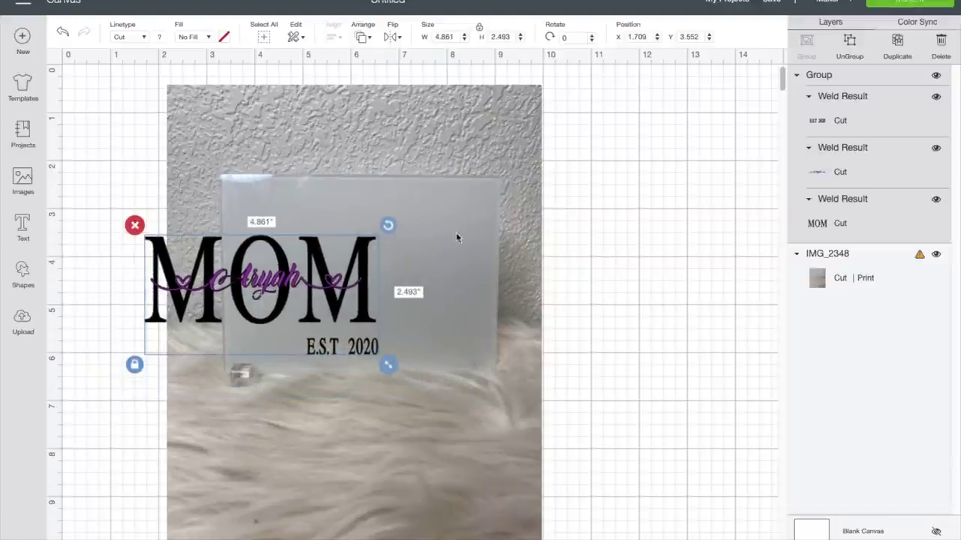
drag(287, 299, 380, 282)
drag(481, 355, 496, 365)
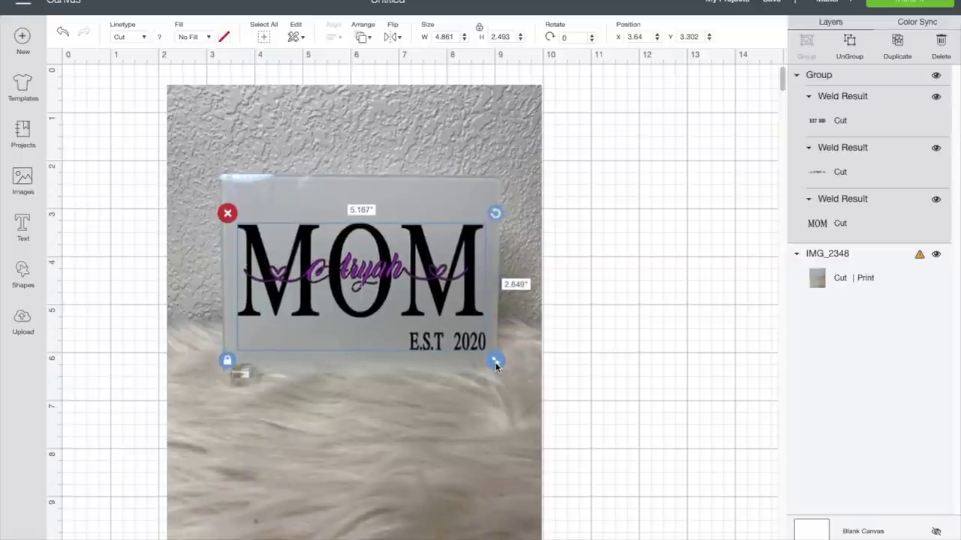
click(673, 357)
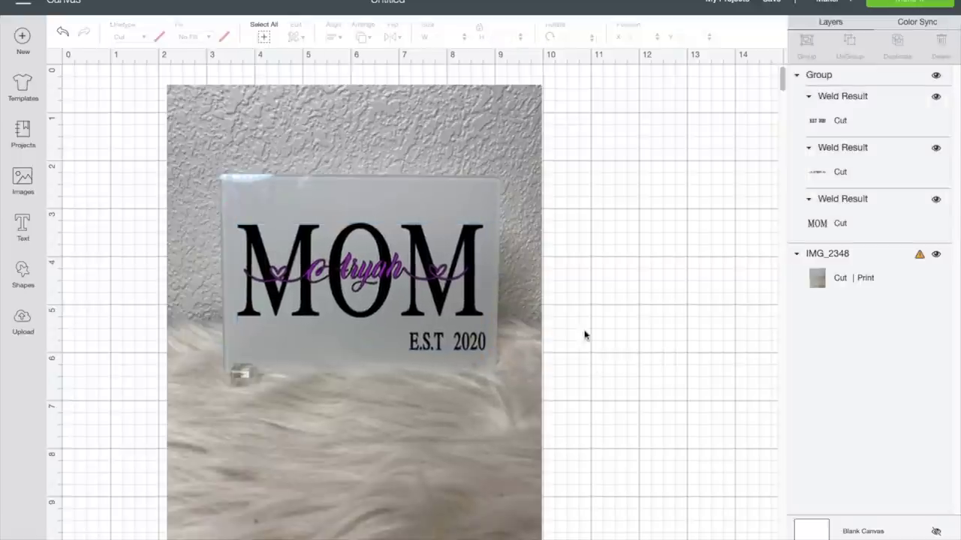
Step: Fine-tune the MOM group to about 5.10 by 2.61 inches and centre it on the acrylic sign
drag(466, 302, 460, 294)
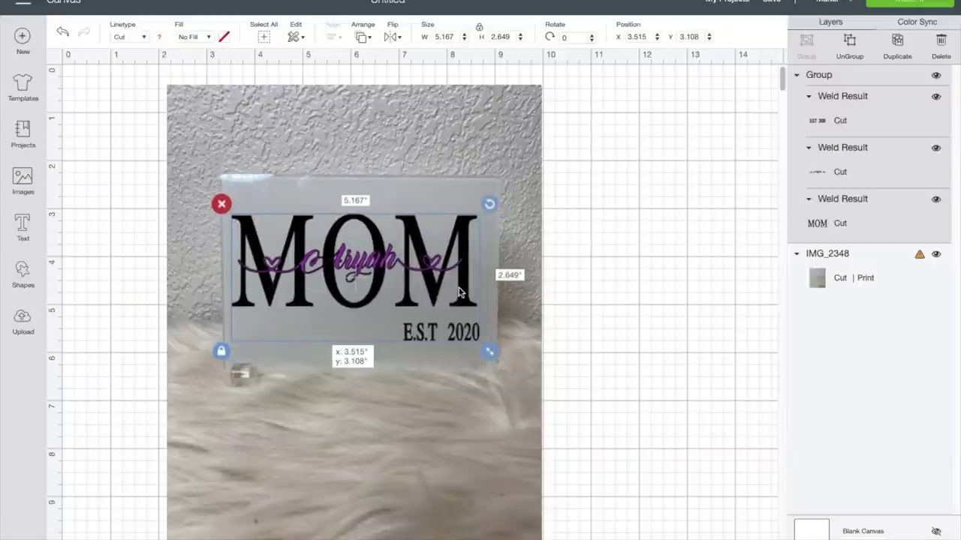
mouse_move(488, 351)
mouse_down()
mouse_move(507, 351)
mouse_move(476, 346)
mouse_up()
drag(395, 284, 411, 296)
click(665, 303)
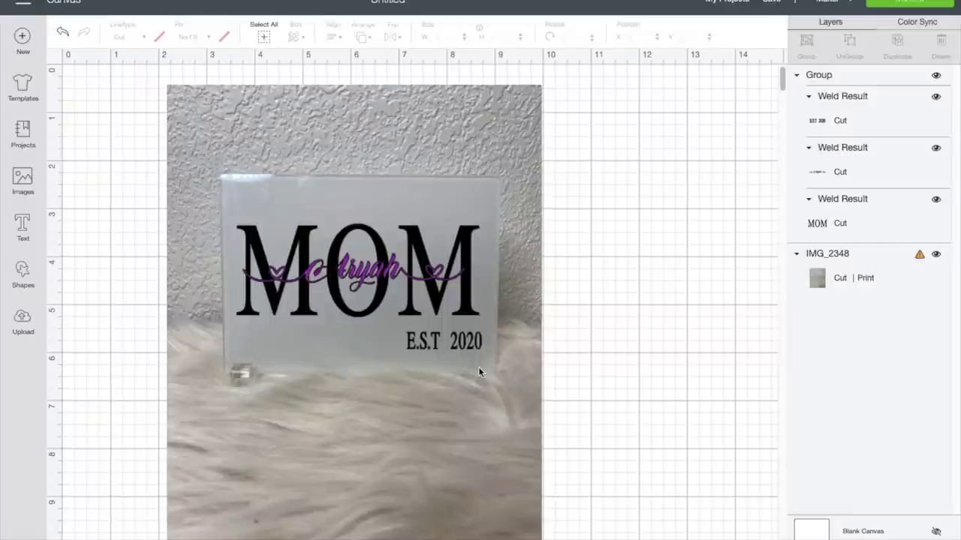
drag(421, 289, 421, 284)
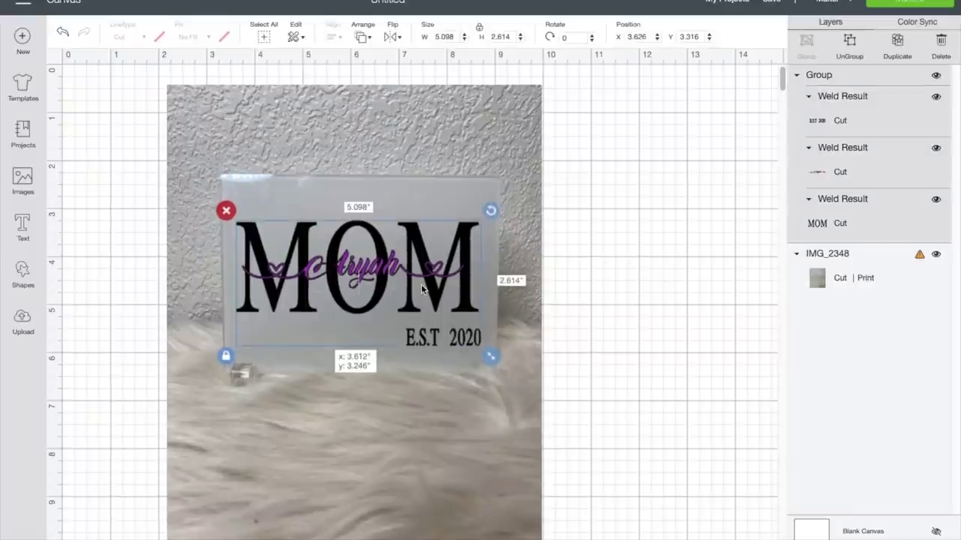
click(753, 360)
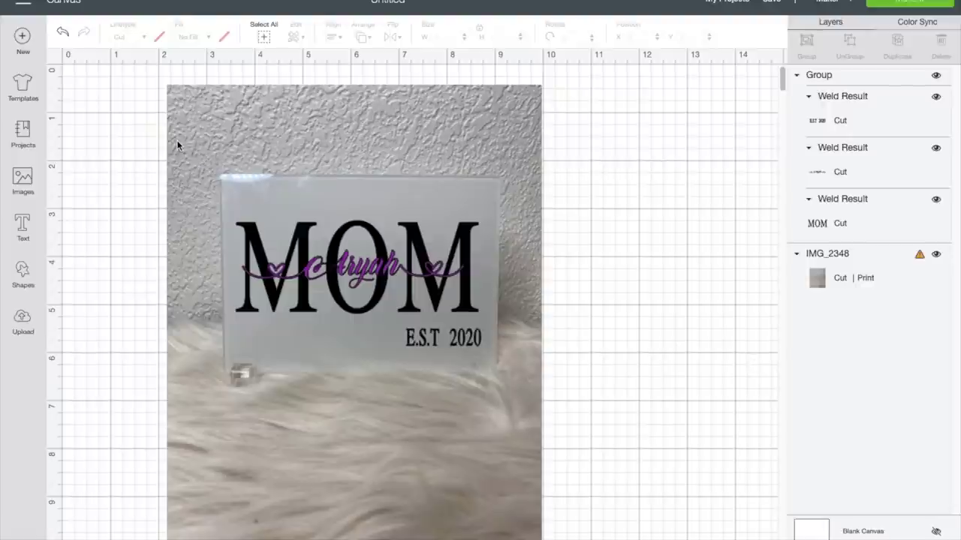
Step: Capture a screenshot of the acrylic sign mockup, open it for review, and close the preview
key(super+shift+4)
drag(174, 93, 541, 428)
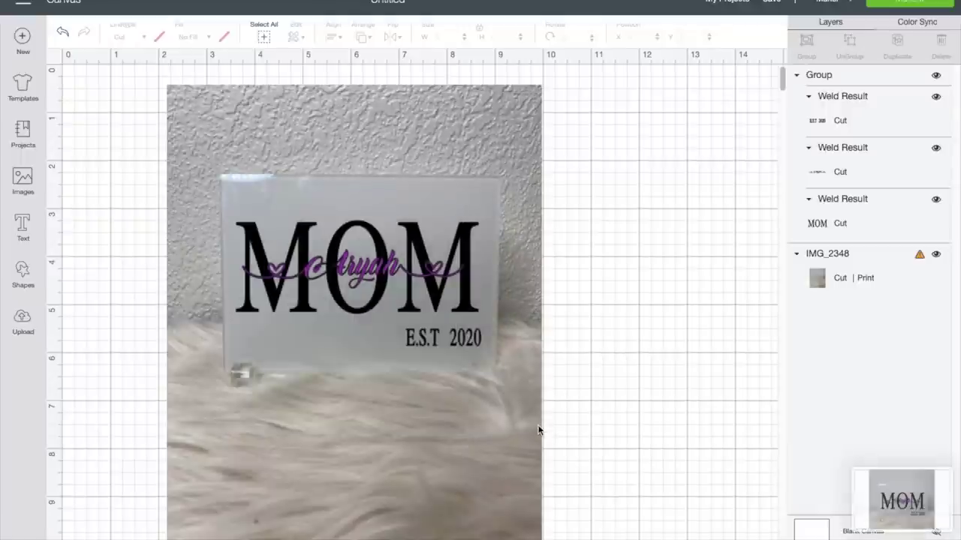
click(899, 501)
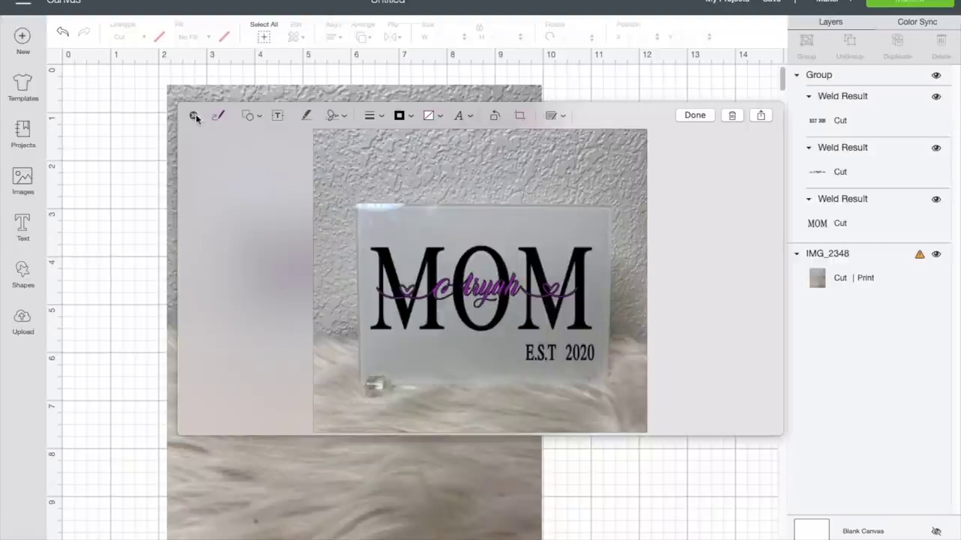
key(Escape)
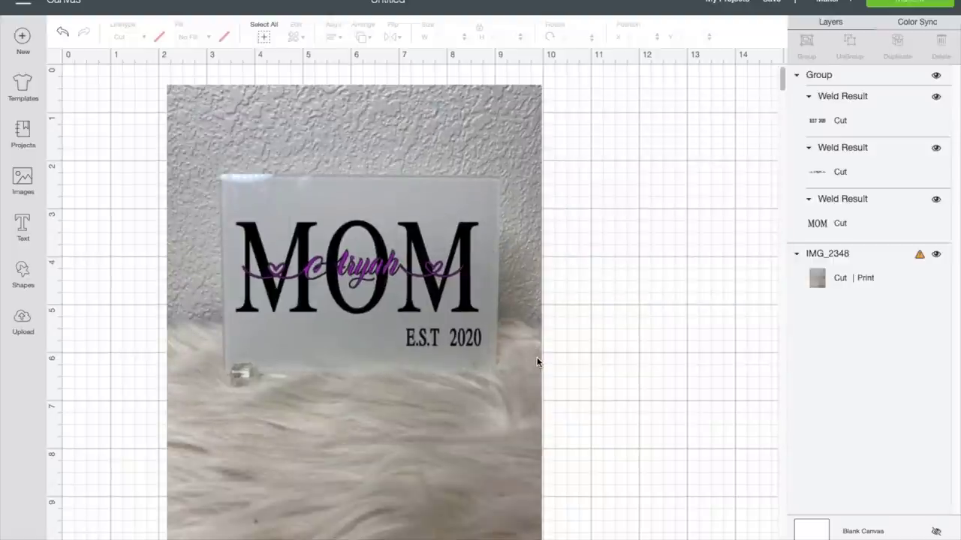
Step: Move the sign photo away from the MOM group, and reposition the group on the empty canvas
drag(356, 278, 360, 277)
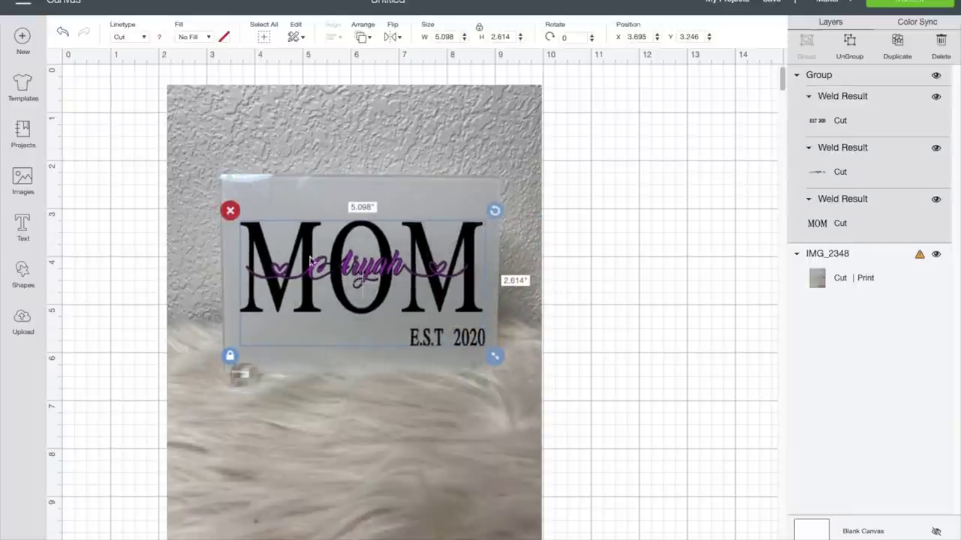
drag(174, 282, 461, 283)
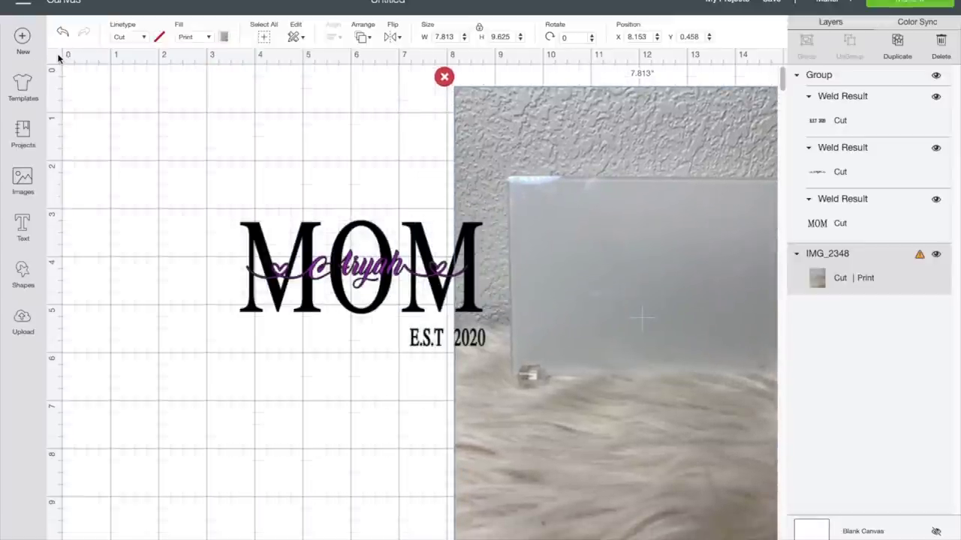
drag(351, 280, 241, 253)
click(341, 417)
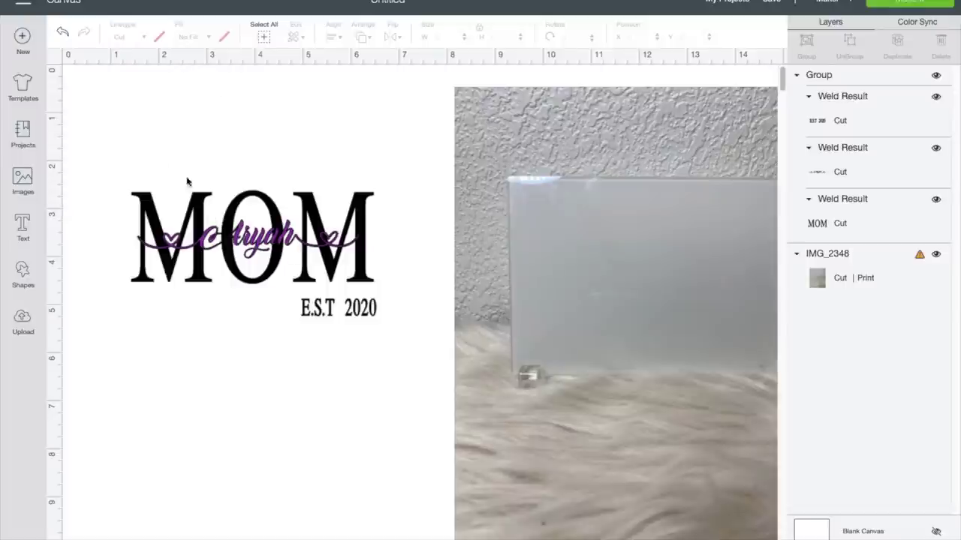
drag(107, 147, 433, 339)
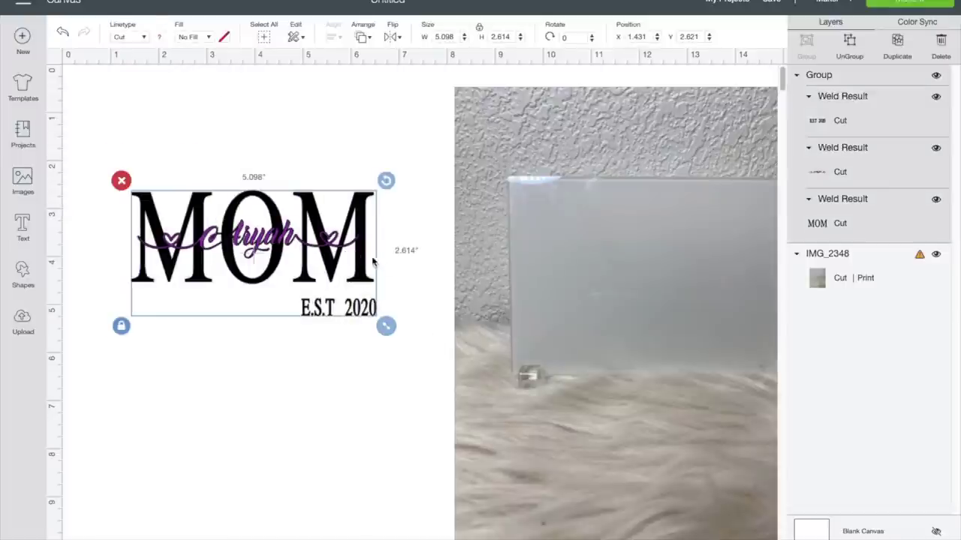
Step: Browse the recently uploaded images for the photos of blank products
click(23, 319)
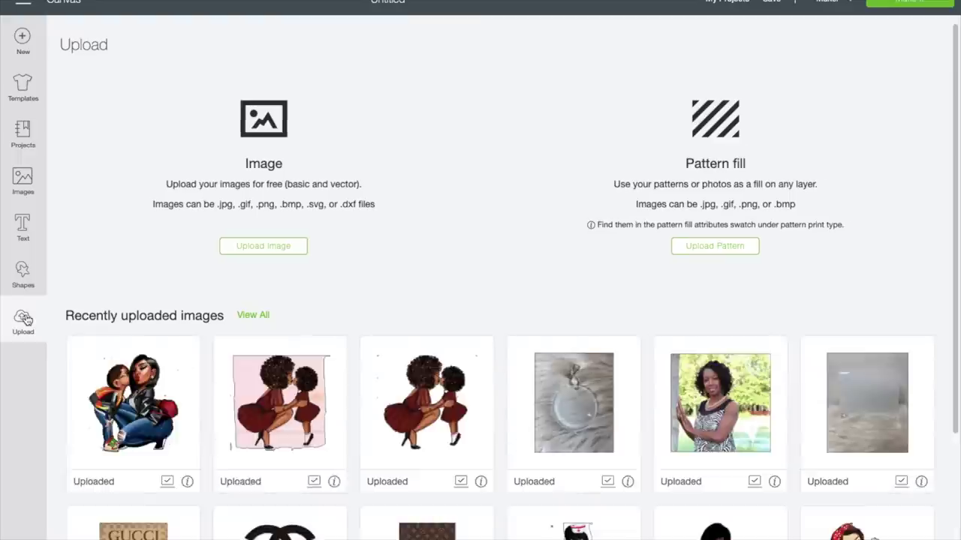
scroll(366, 367, down, 2)
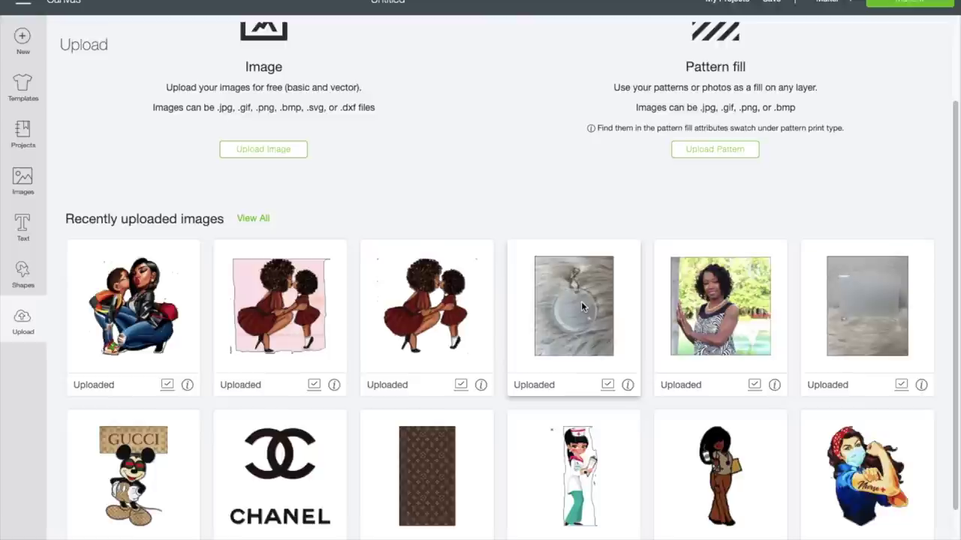
scroll(576, 308, down, 1)
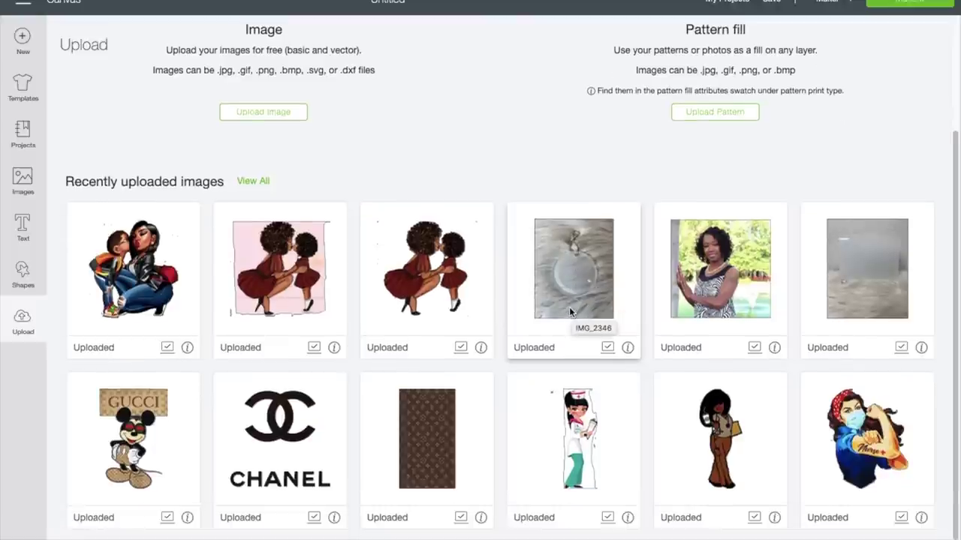
scroll(569, 312, up, 1)
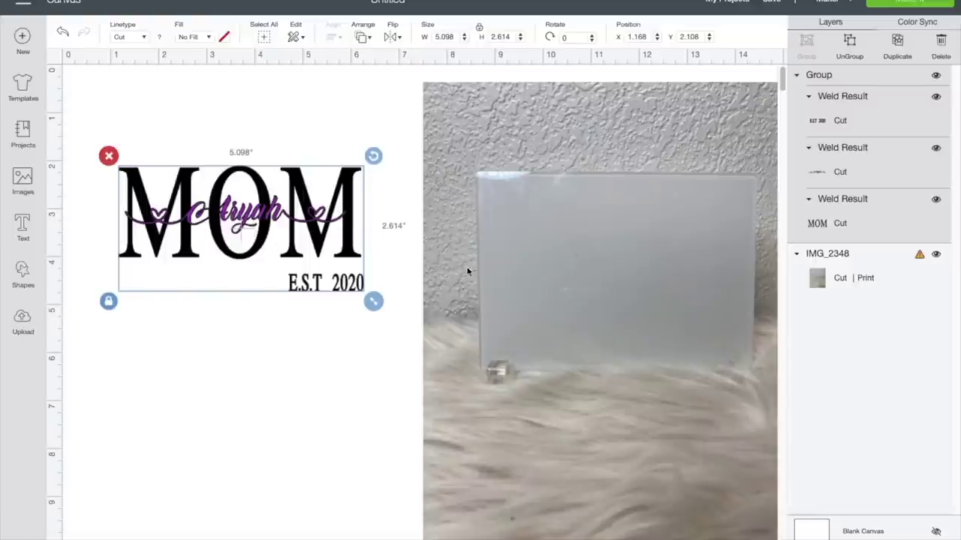
Step: Place the MOM group back over the acrylic sign in the photo and centre it at about X 8.97, Y 3.09 inches
drag(294, 225, 650, 248)
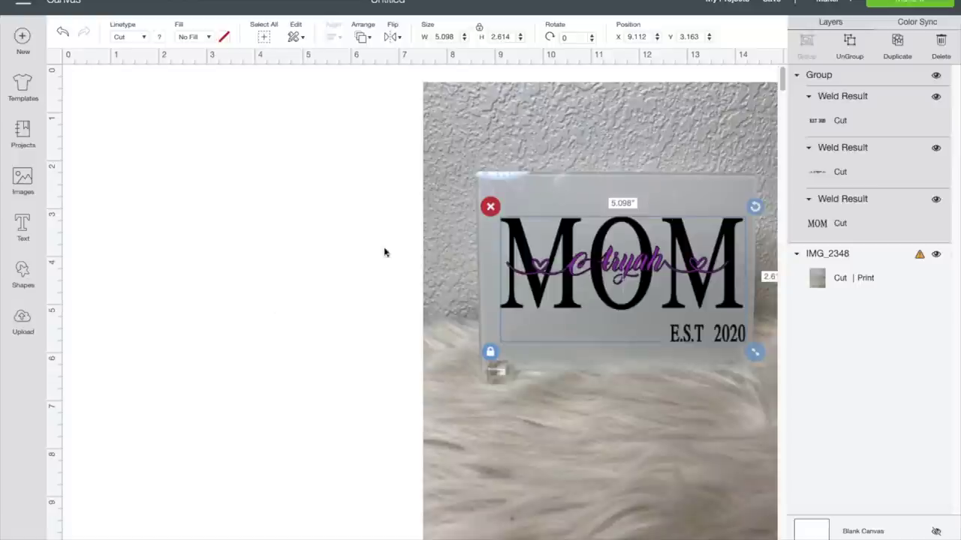
drag(689, 257, 311, 270)
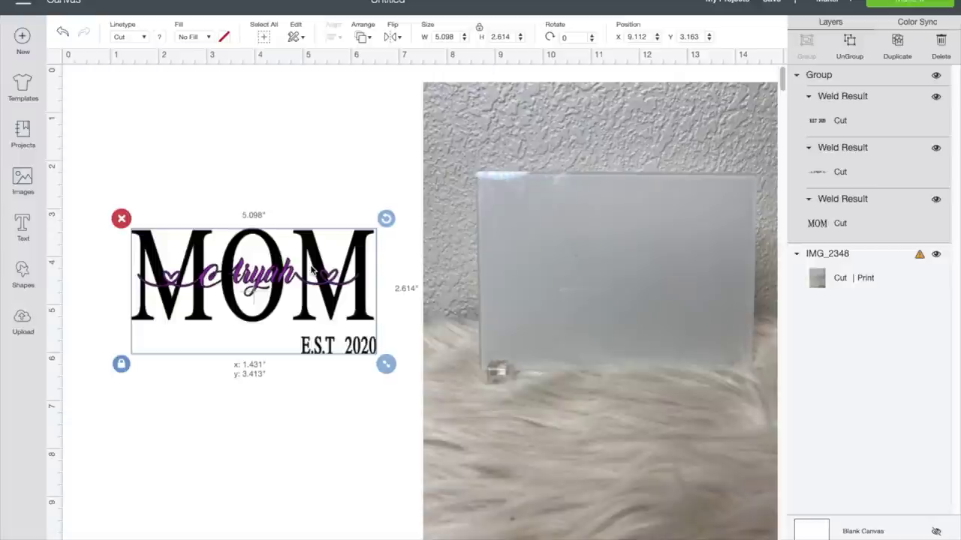
drag(202, 303, 571, 289)
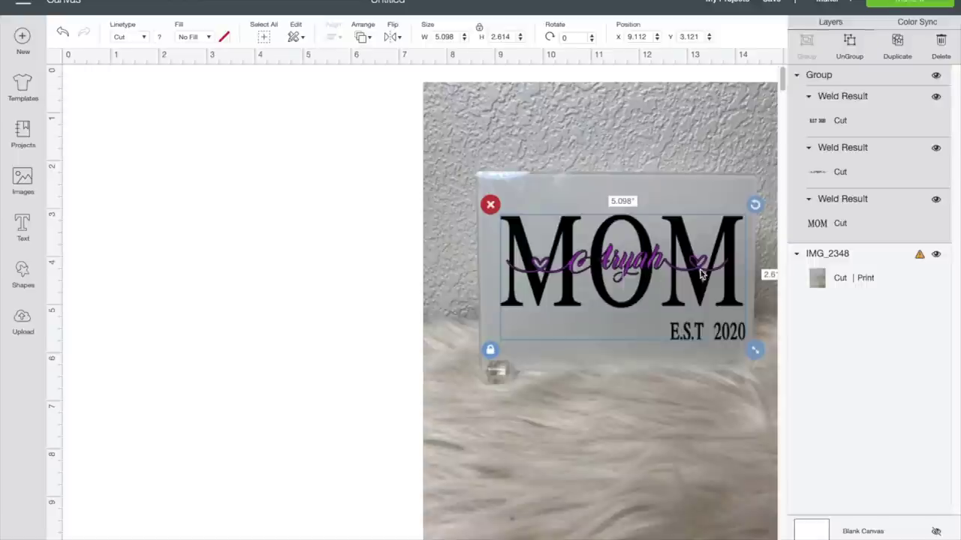
drag(652, 273, 647, 267)
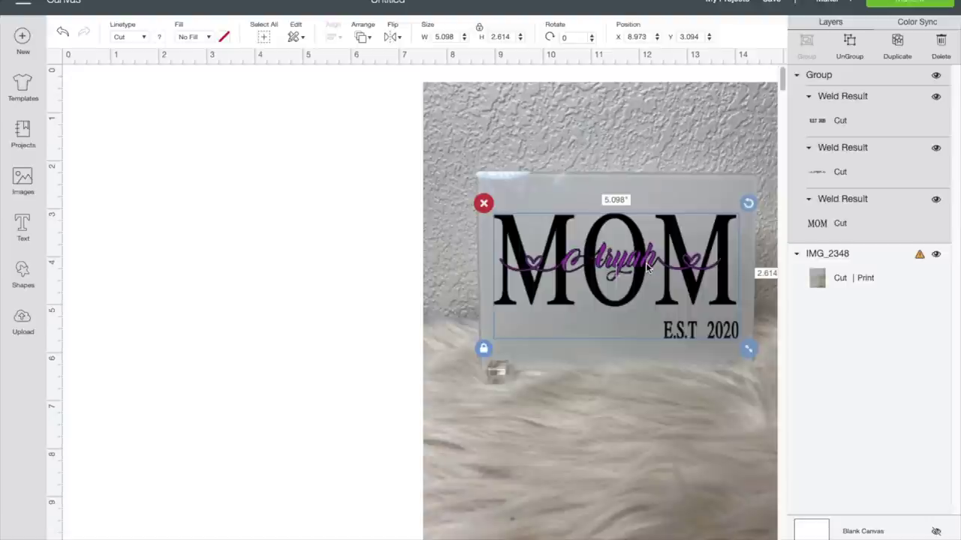